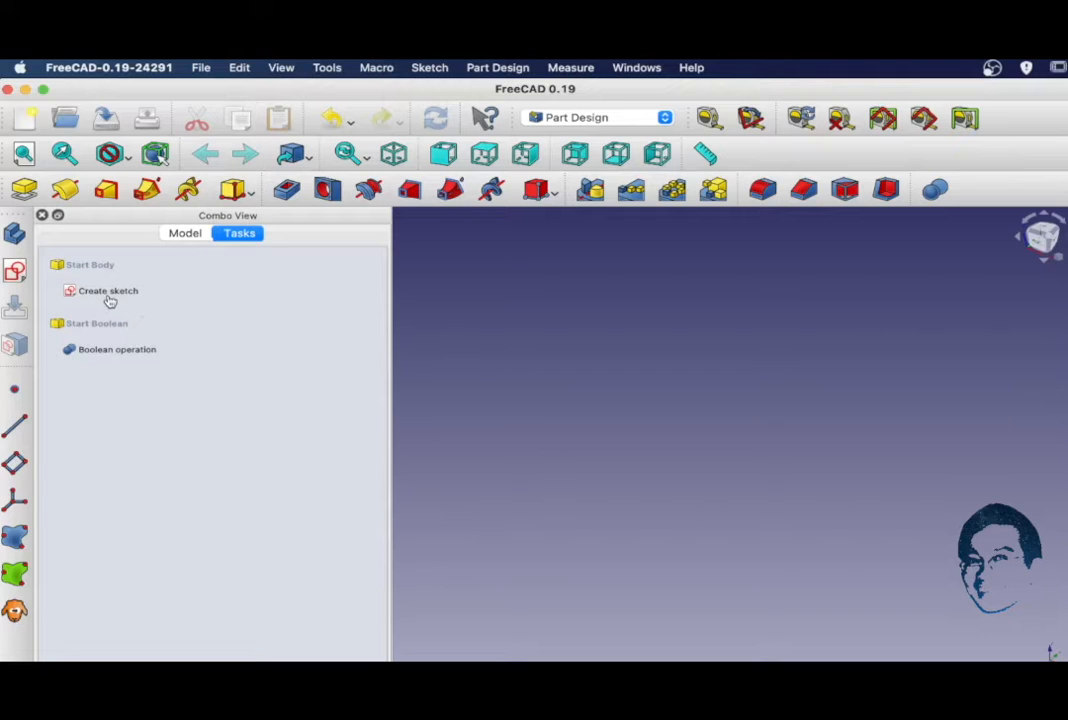
Step: Start a sketch on the XY plane and draw a circle of about 16 mm radius centred on the origin
left_click(110, 292)
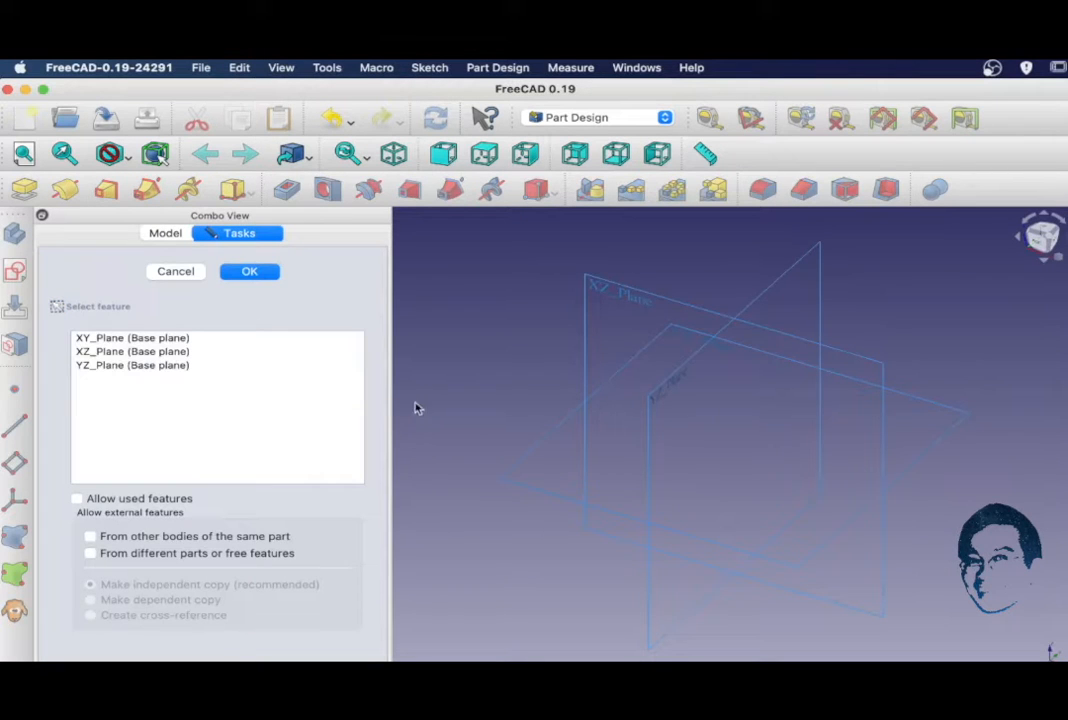
left_click(143, 340)
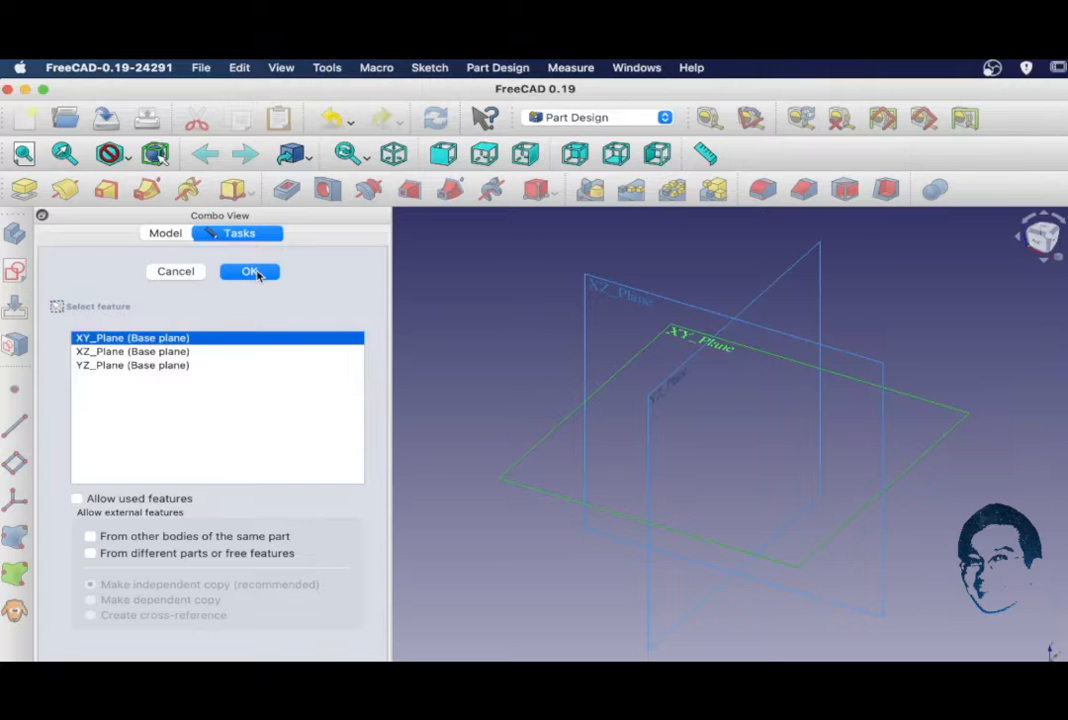
left_click(252, 273)
left_click(157, 155)
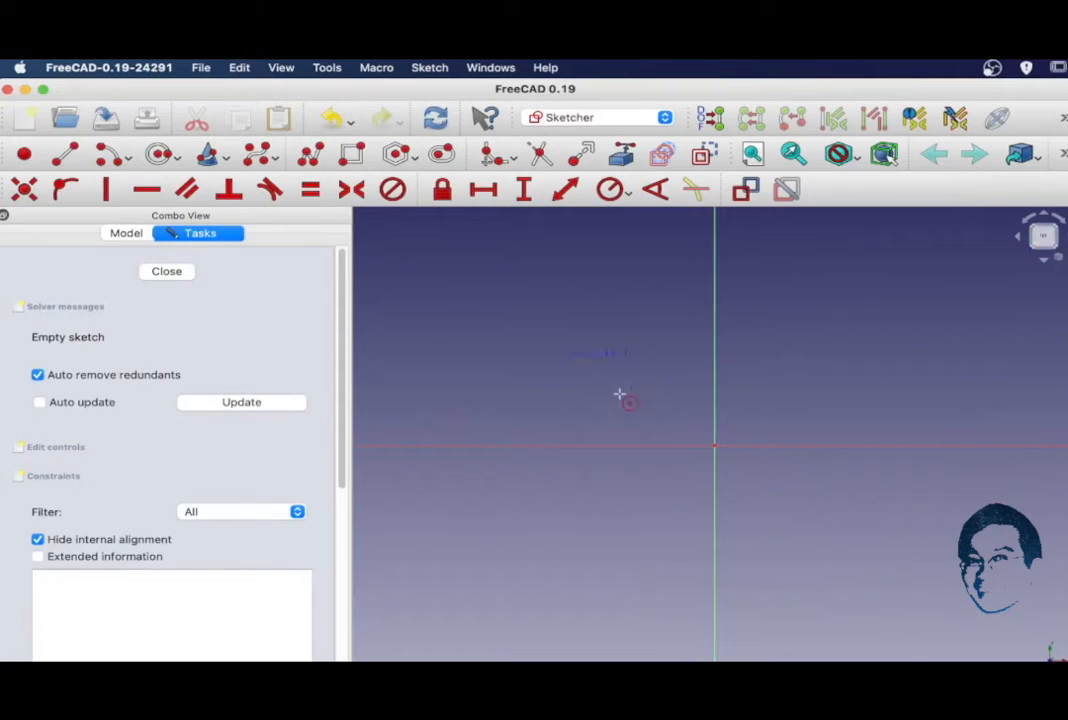
left_click(714, 447)
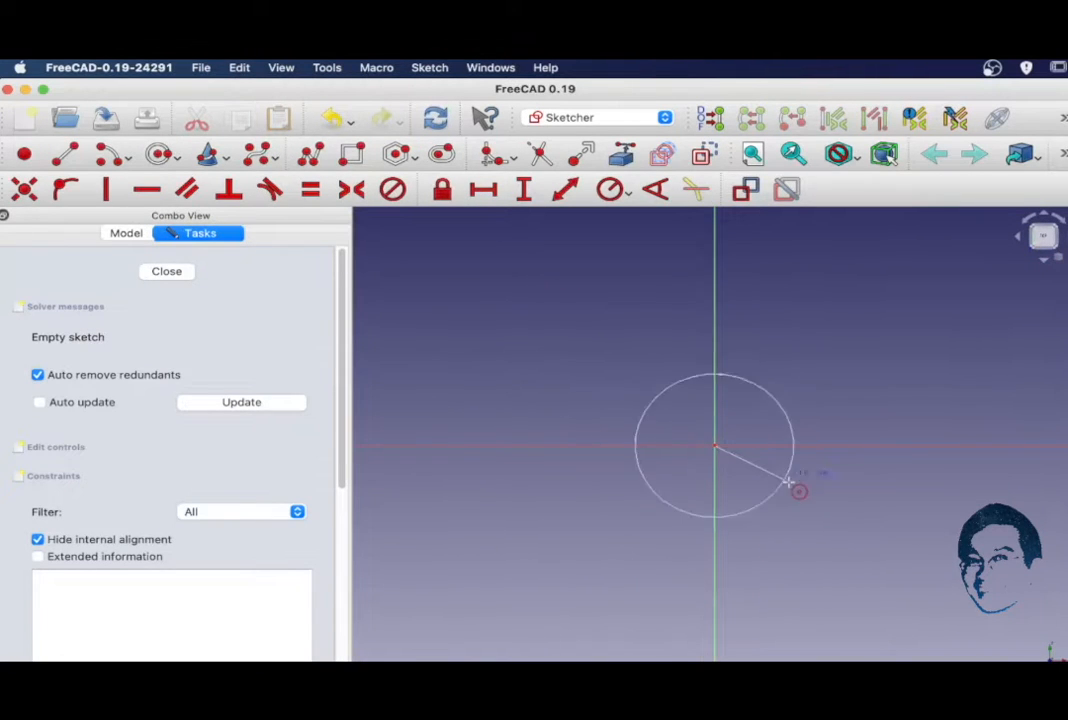
left_click(789, 484)
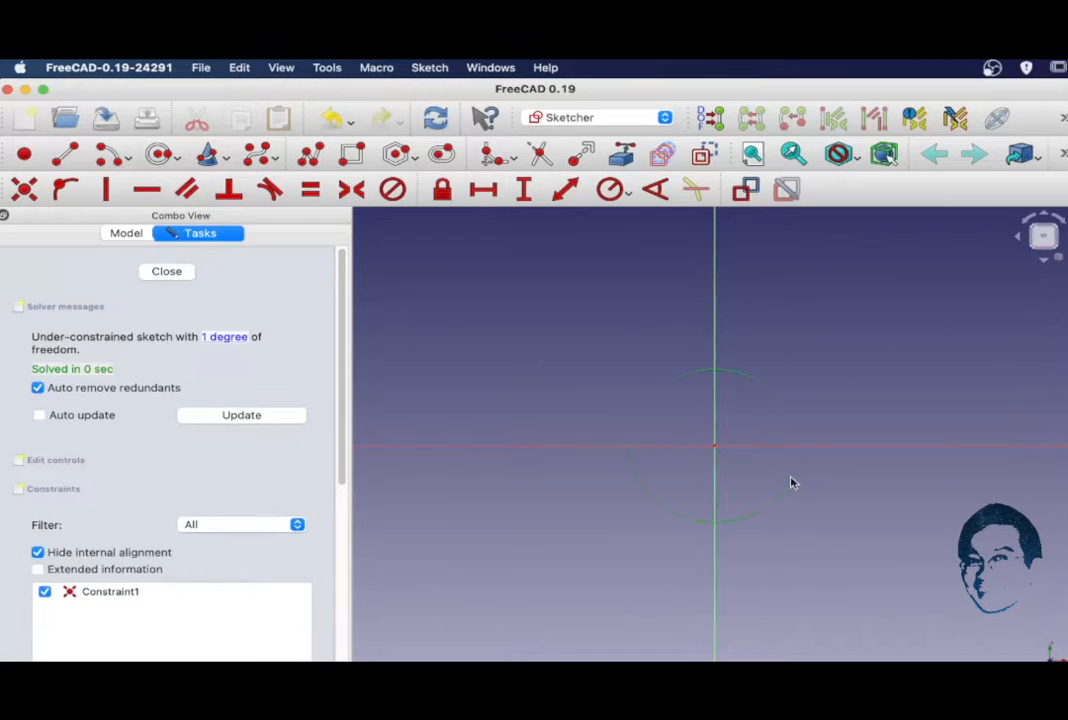
Step: Constrain the circle's radius to 16 mm and close the sketch
left_click(628, 195)
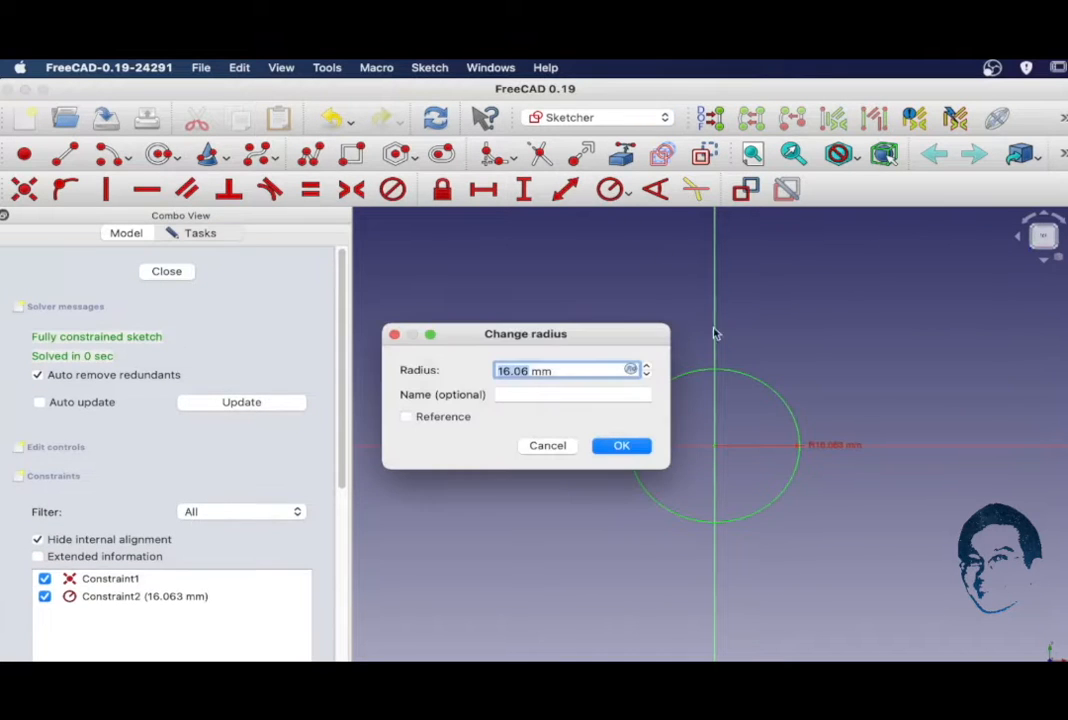
type("16")
key("Return")
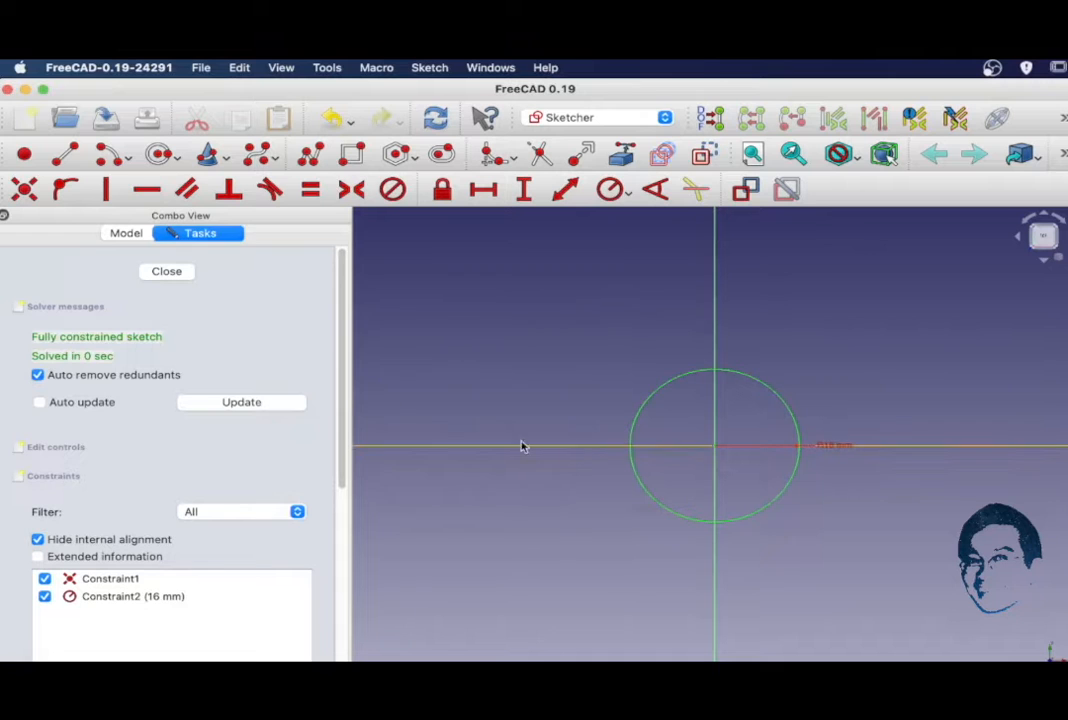
left_click(168, 271)
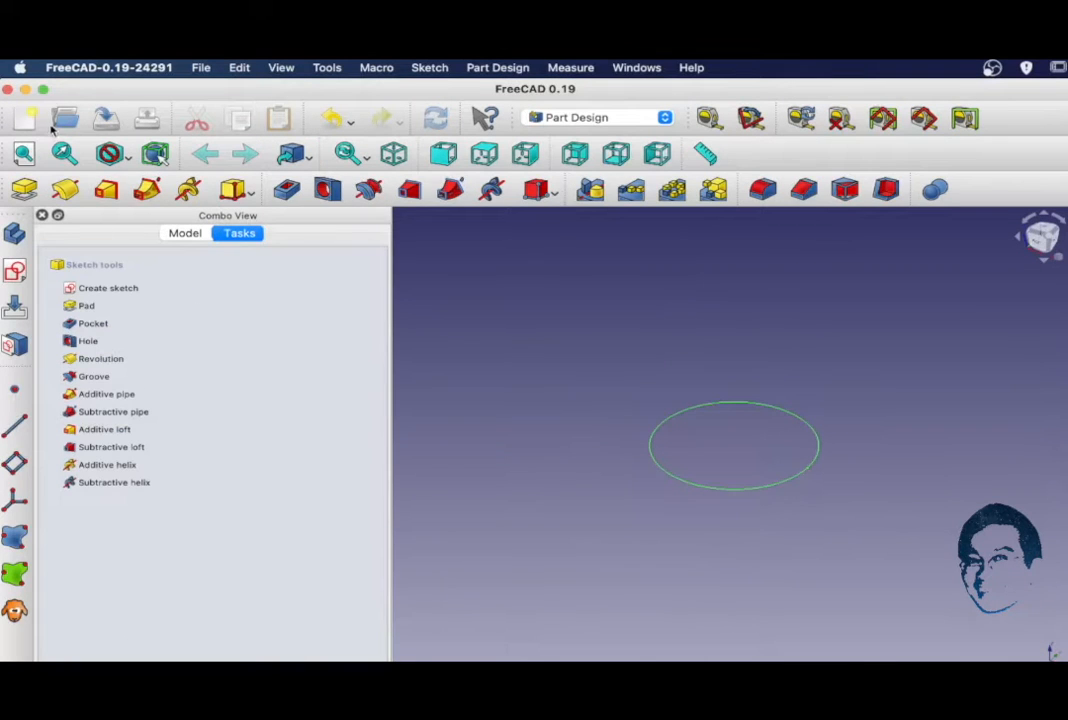
Step: Save the document as vacuumac1
left_click(106, 118)
type("vacuumac1")
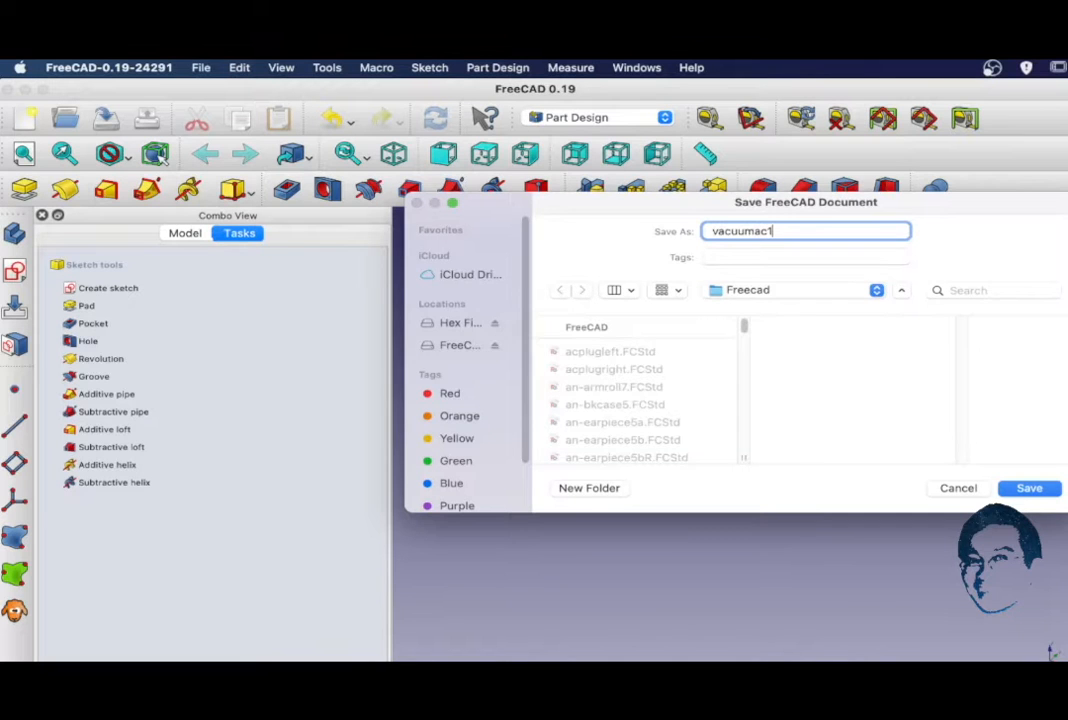
key("Return")
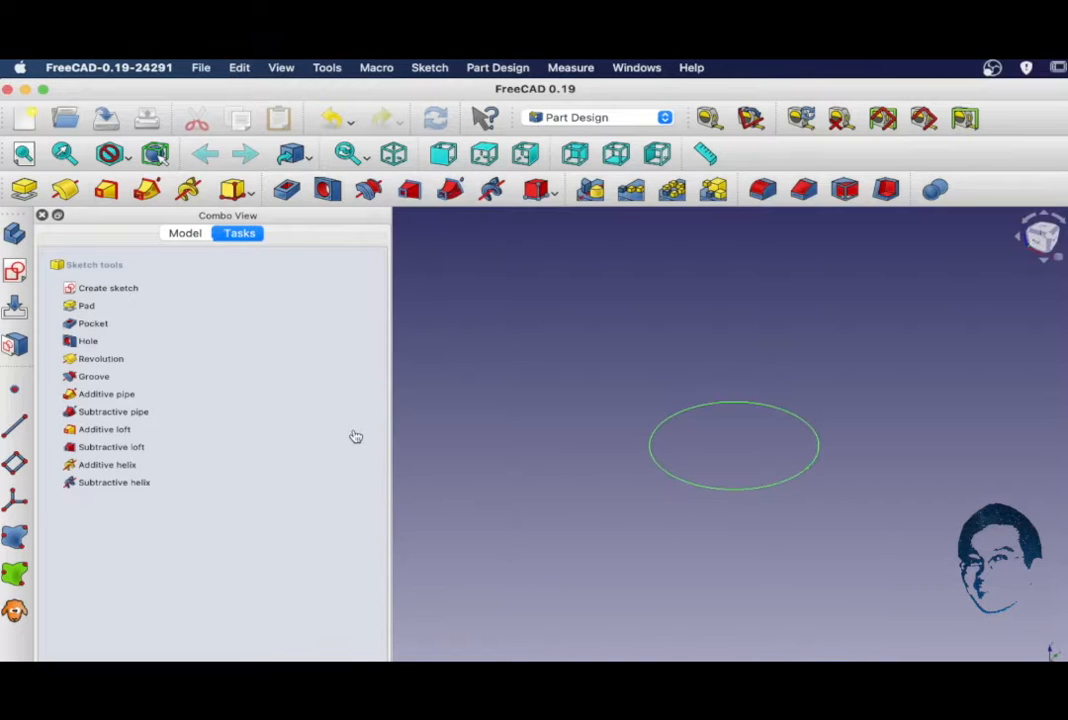
Step: Start a sketch on the XZ plane and draw a vertical line above the right end of the circle's edge-on projection
left_click(108, 288)
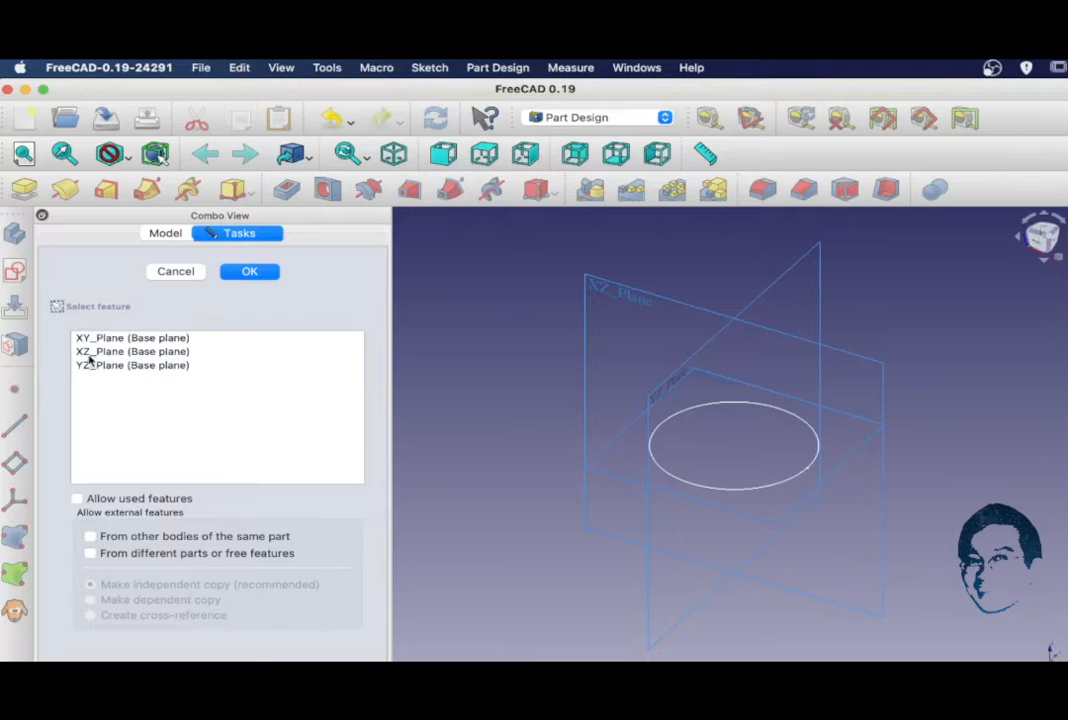
left_click(90, 352)
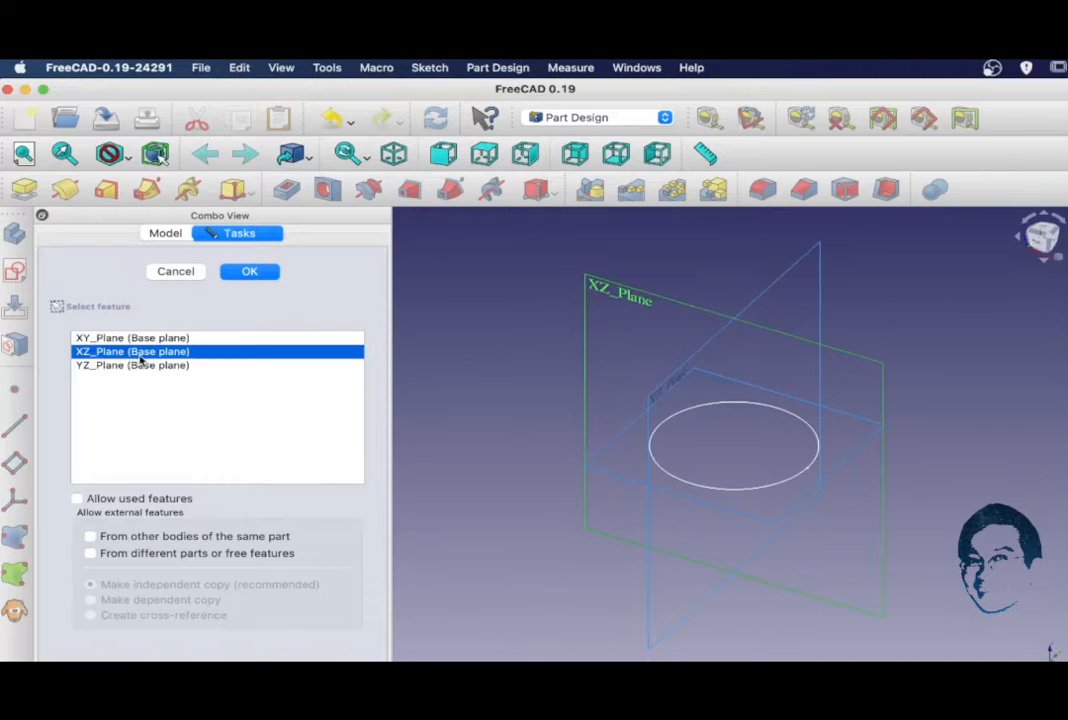
left_click(249, 271)
left_click(66, 153)
left_click(801, 316)
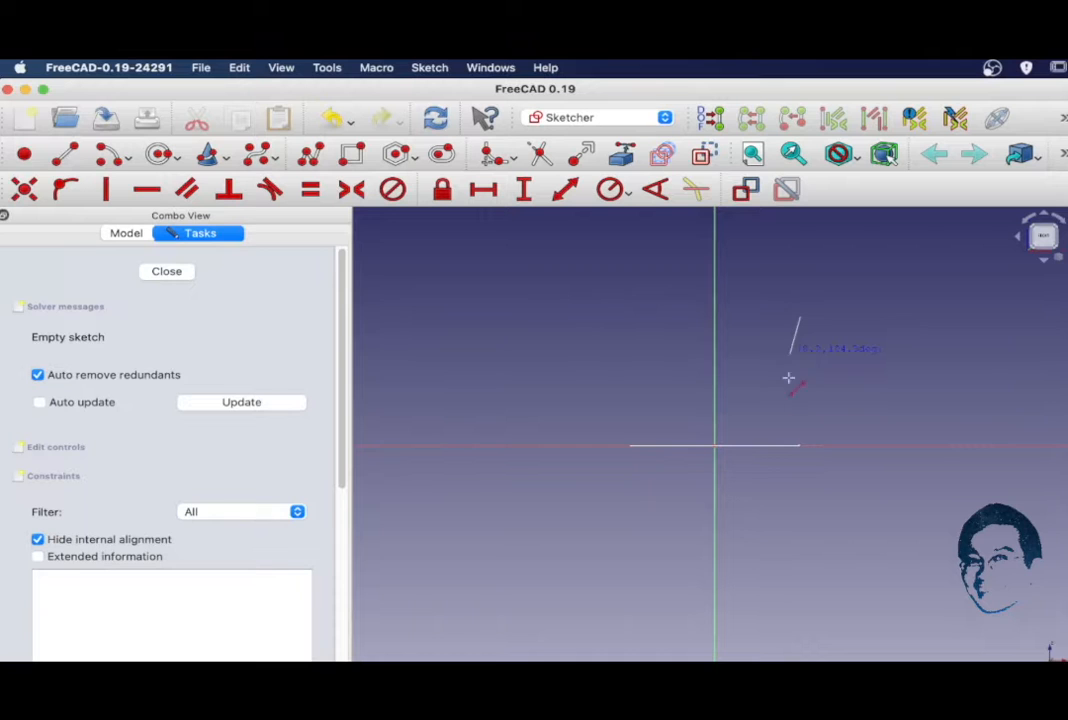
left_click(801, 438)
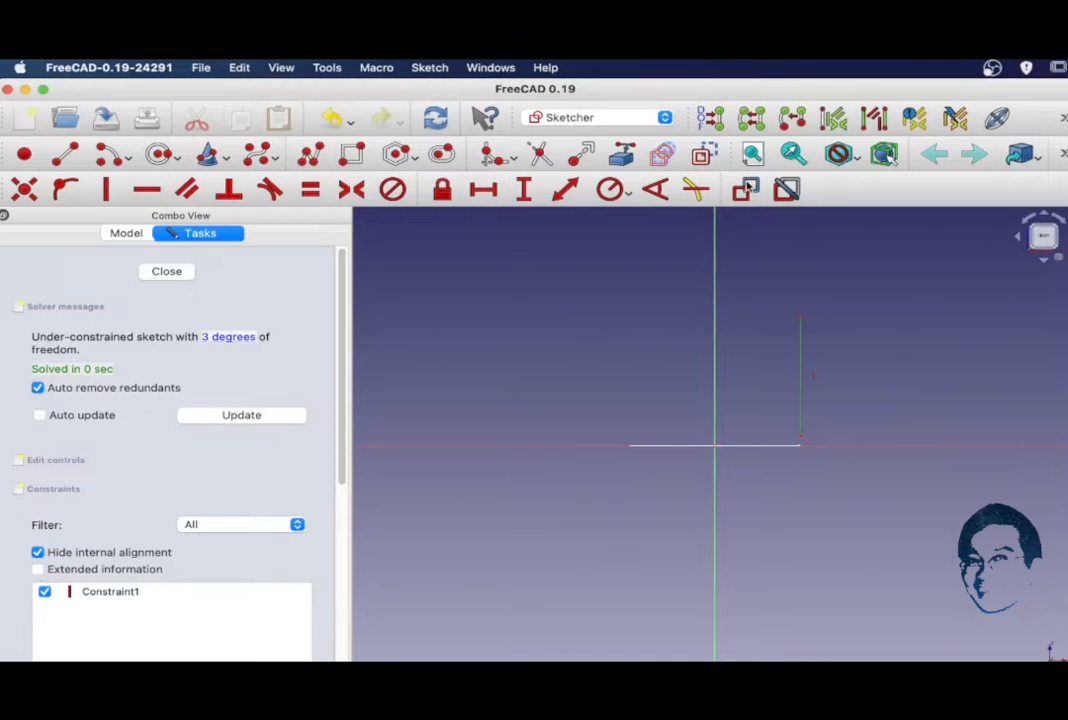
Step: Set the vertical line's length to 35 mm and its horizontal distance from the origin to 16 mm
left_click(523, 189)
type("35")
left_click(756, 292)
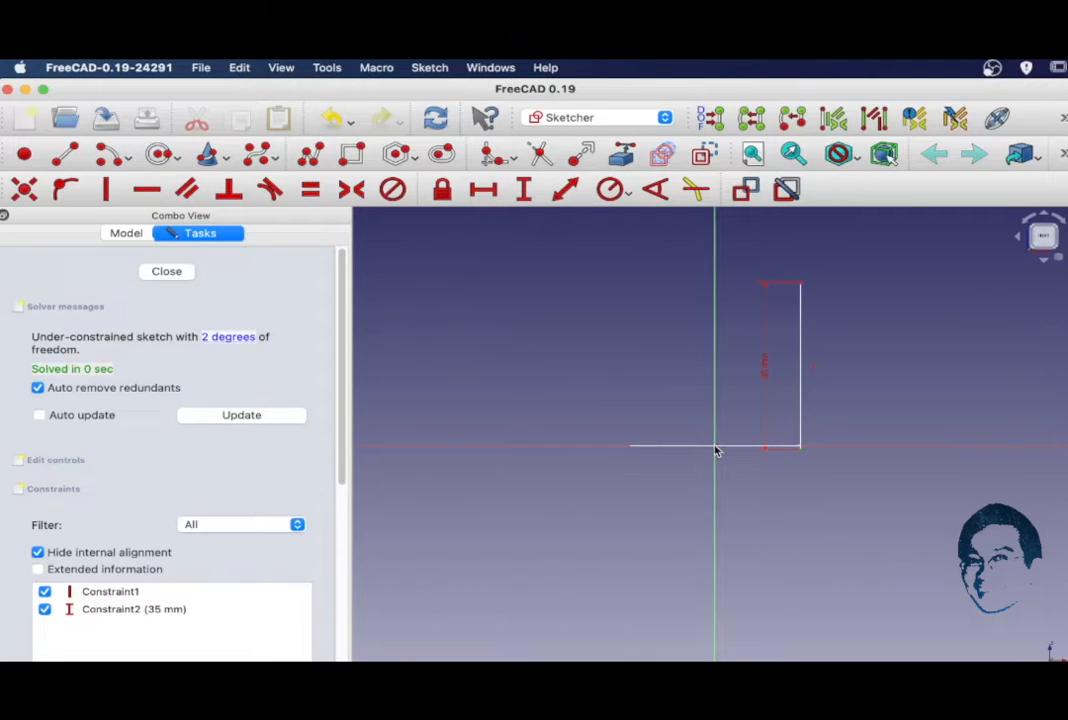
left_click(484, 193)
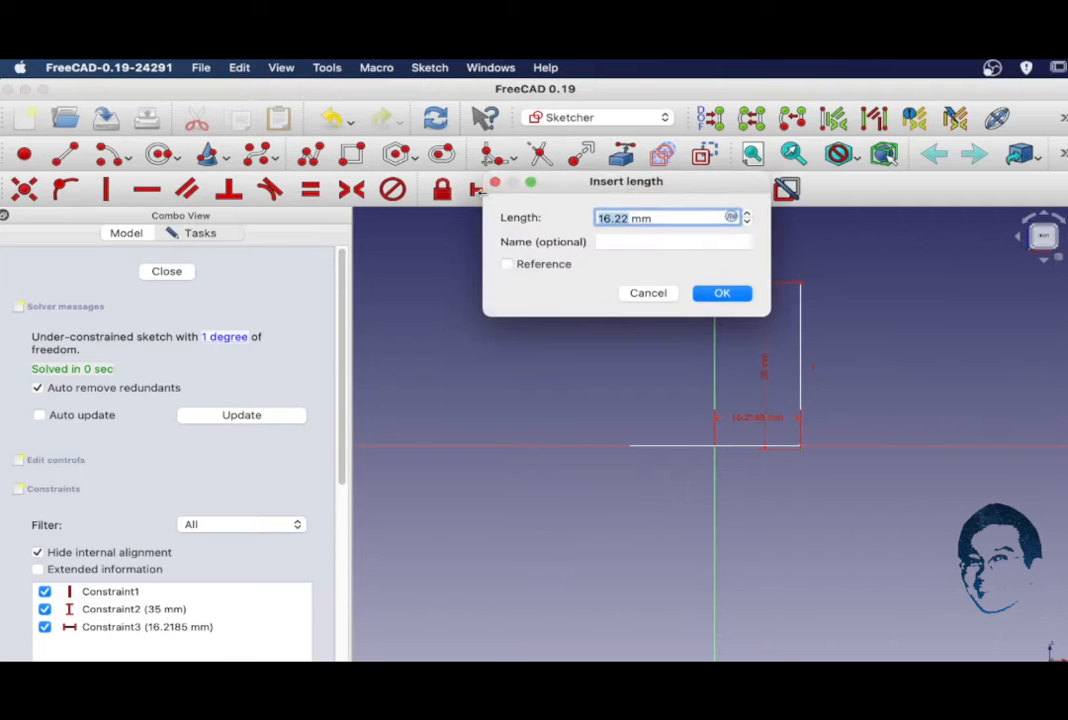
type("16")
left_click(720, 293)
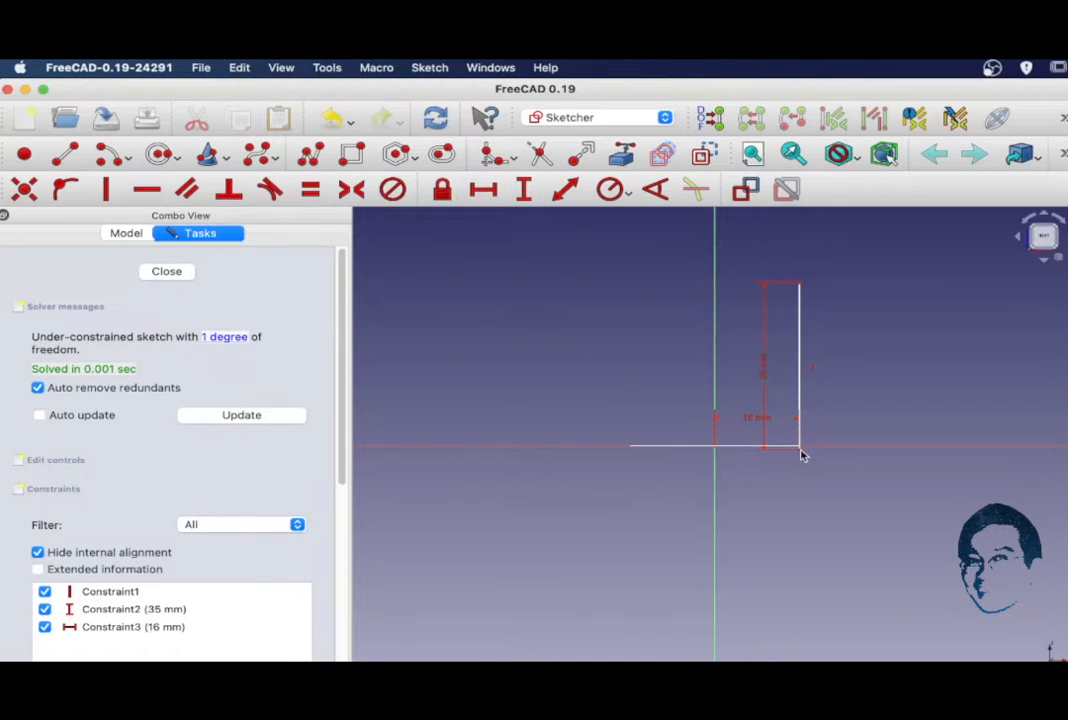
Step: Constrain the vertical line's lower endpoint to lie on the horizontal axis
left_click(800, 450)
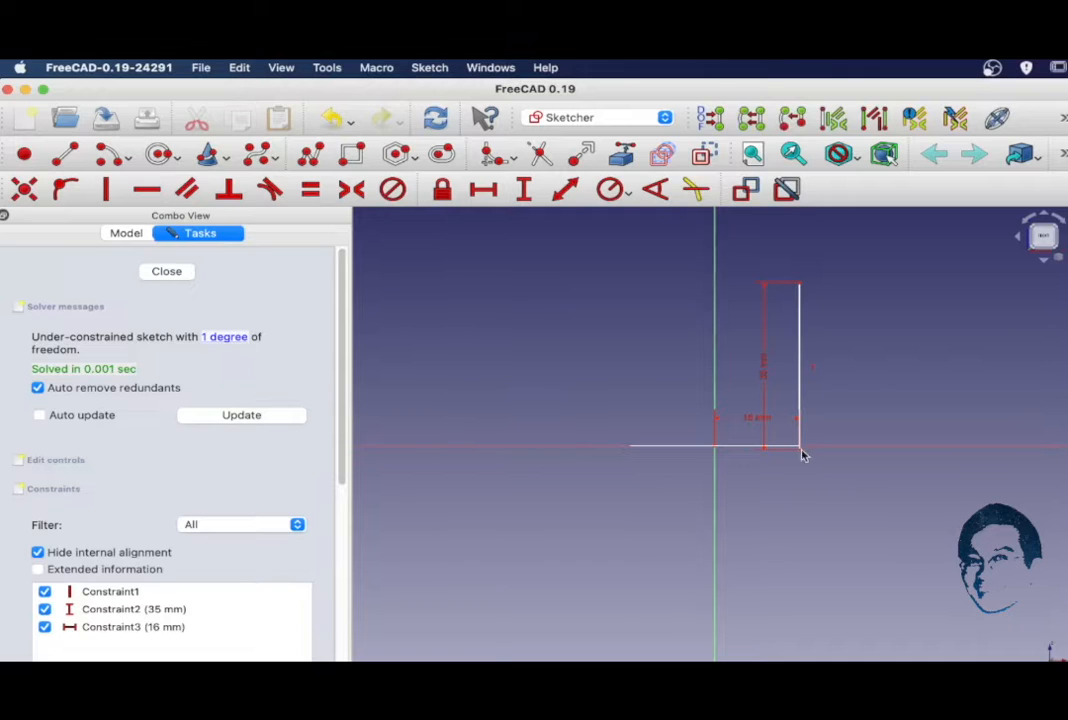
left_click(819, 447)
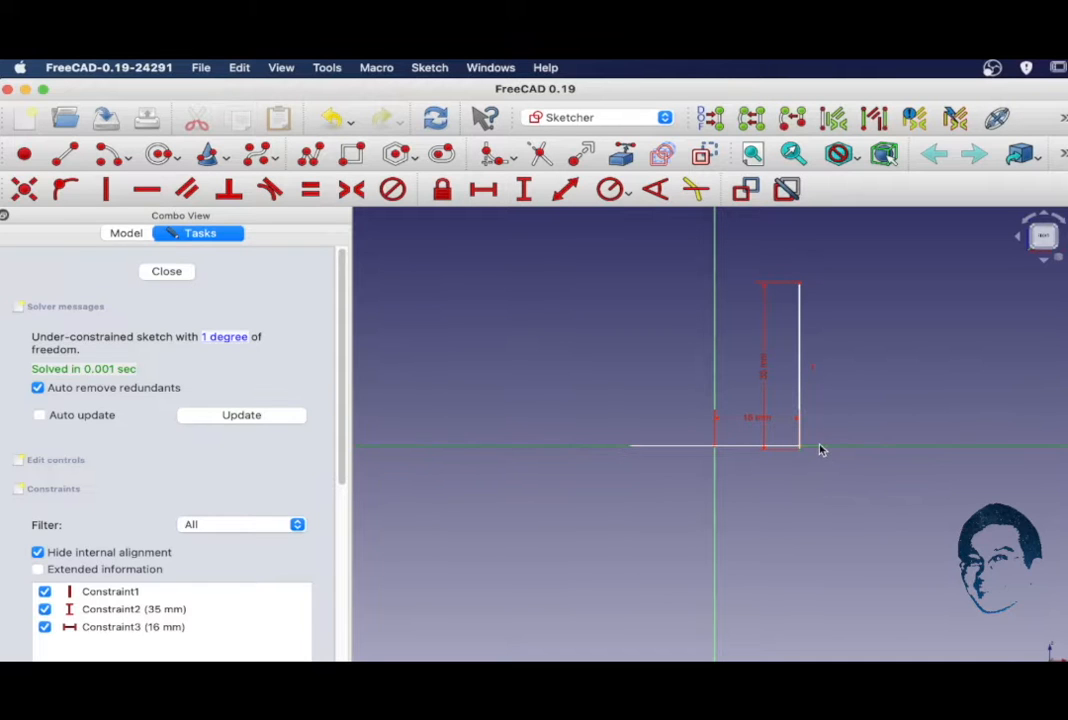
left_click(64, 187)
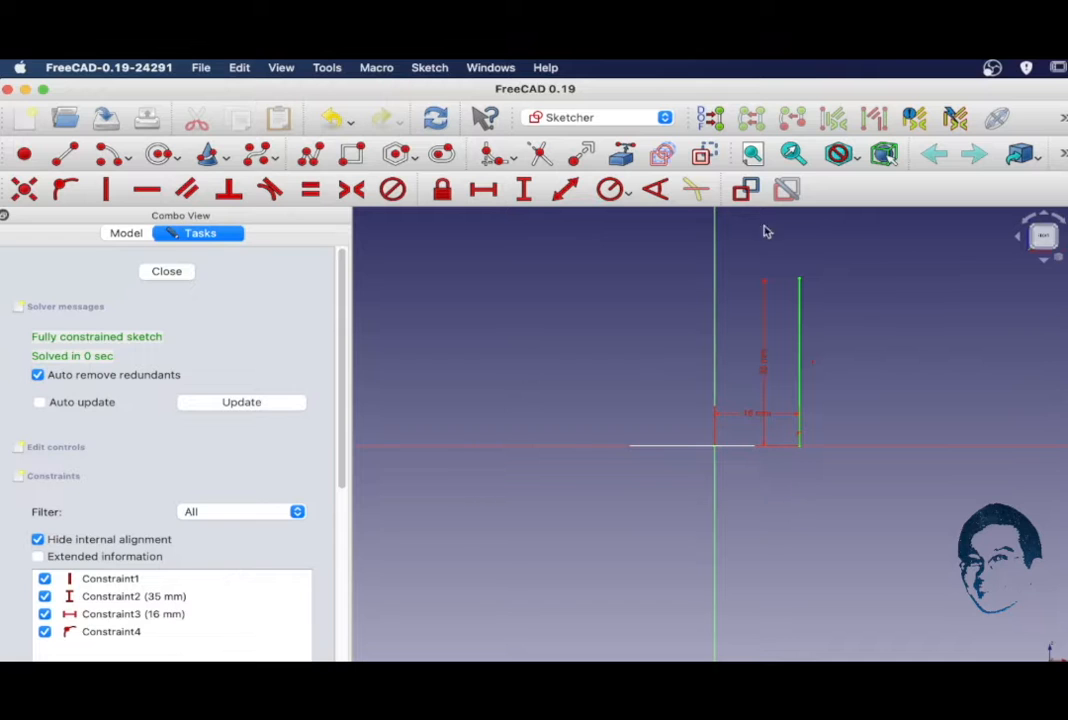
Step: Draw a short slanted line from the vertical line's upper endpoint, rising inward toward the vertical axis
left_click(64, 153)
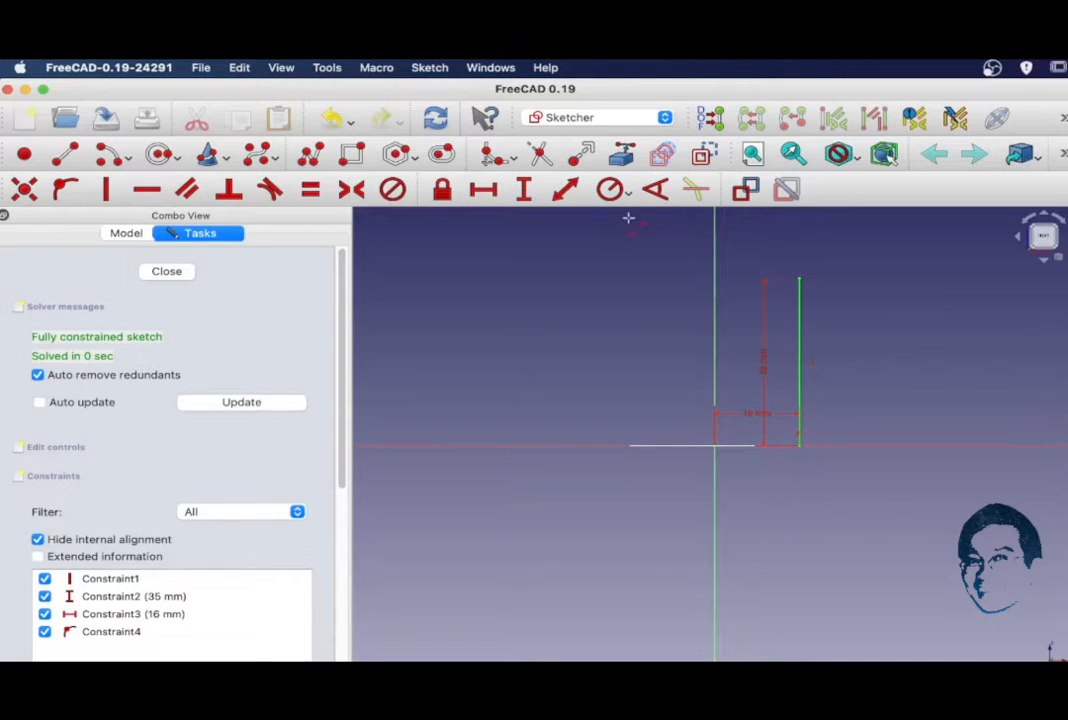
left_click(798, 278)
left_click(760, 238)
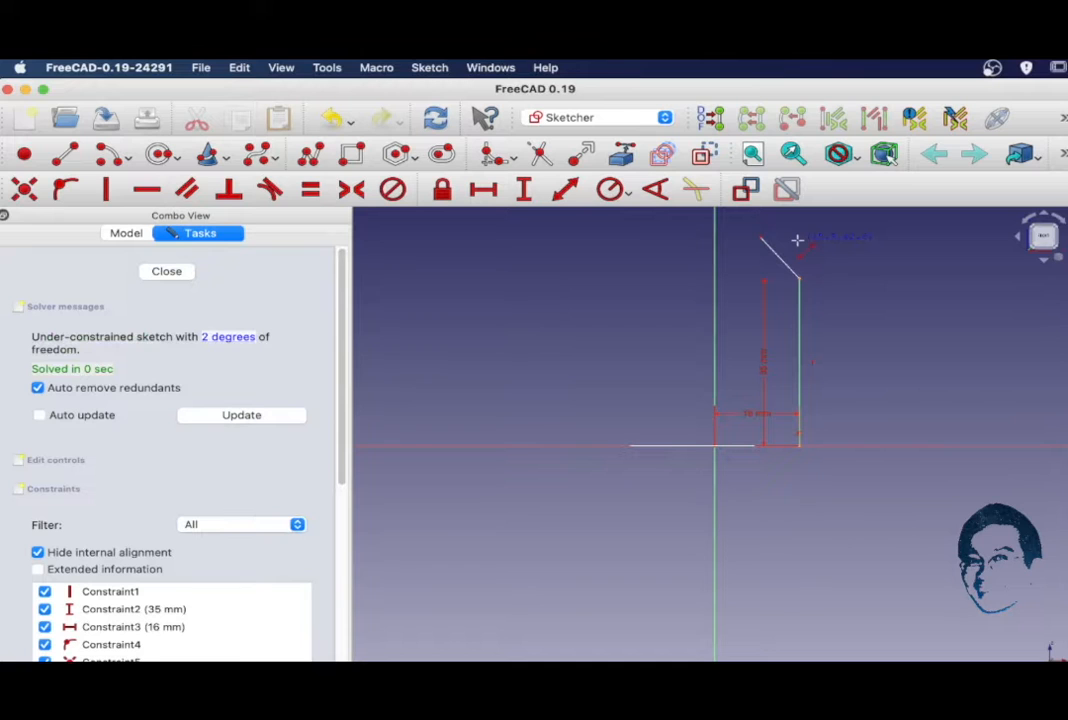
key("Escape")
Step: Constrain the angle between the slanted line and the horizontal axis to 60°
left_click(778, 256)
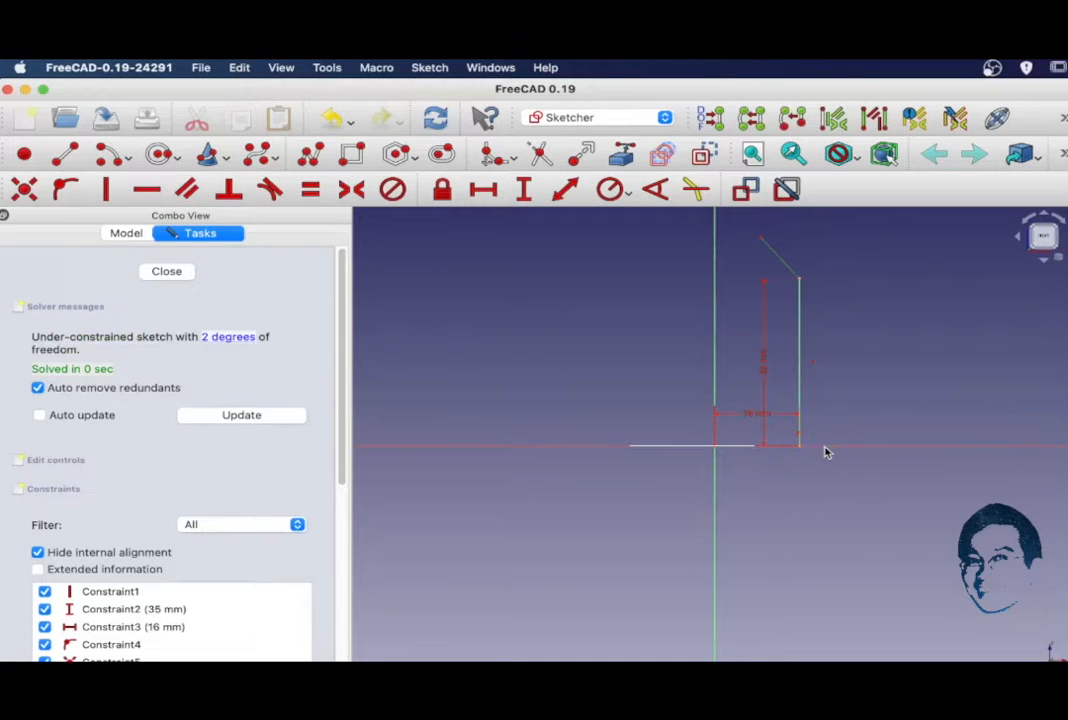
left_click(824, 448)
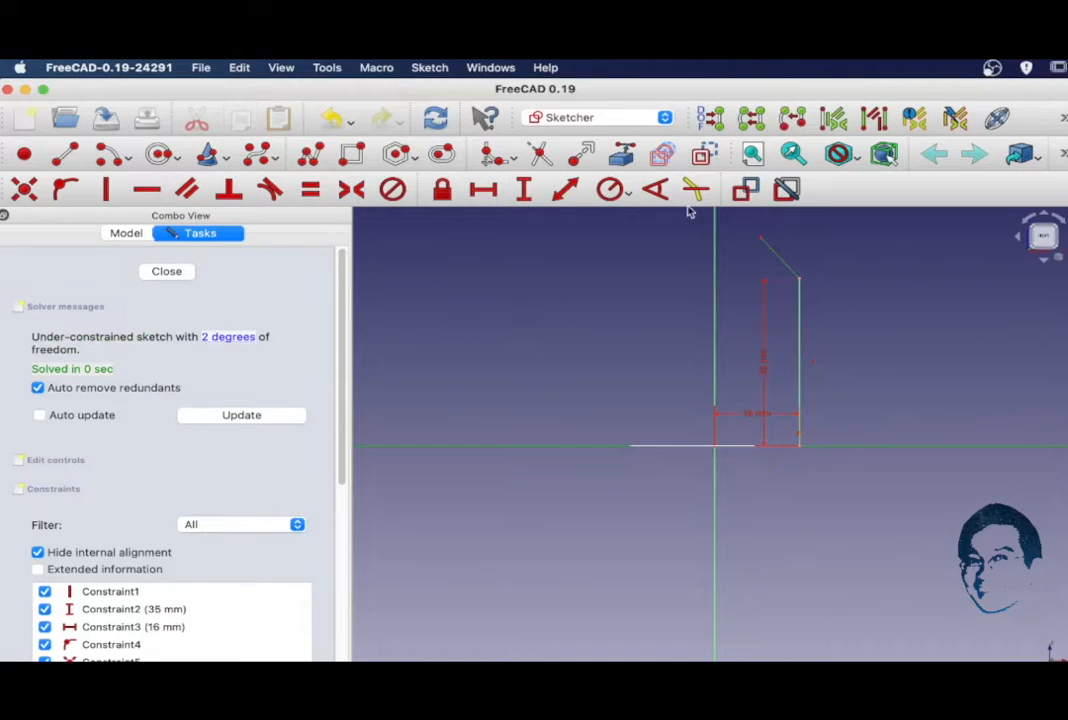
left_click(655, 189)
type("60")
key("Return")
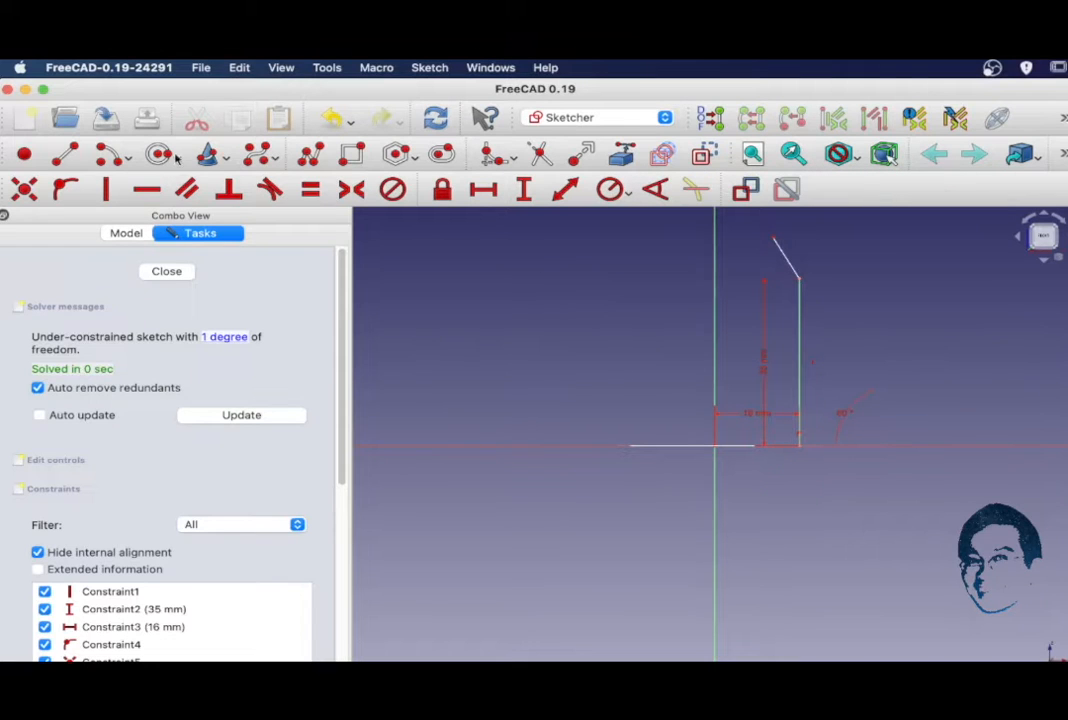
Step: Draw a second vertical line upward from the slanted line's upper end and set its length to 20 mm
left_click(66, 150)
left_click(773, 218)
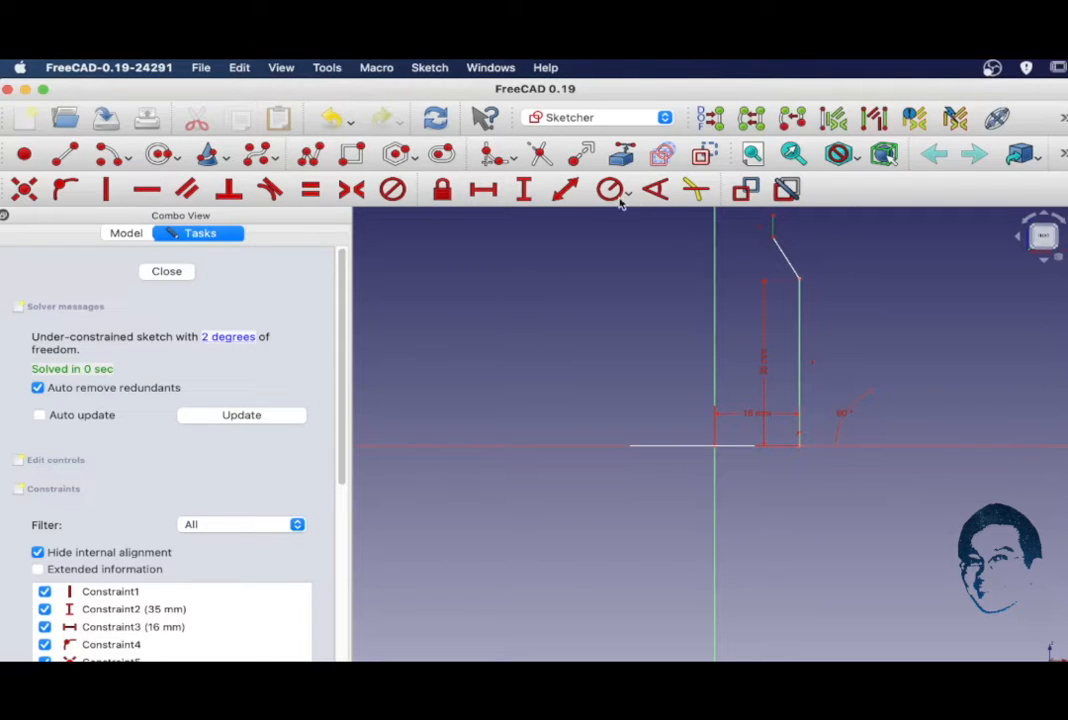
left_click(524, 191)
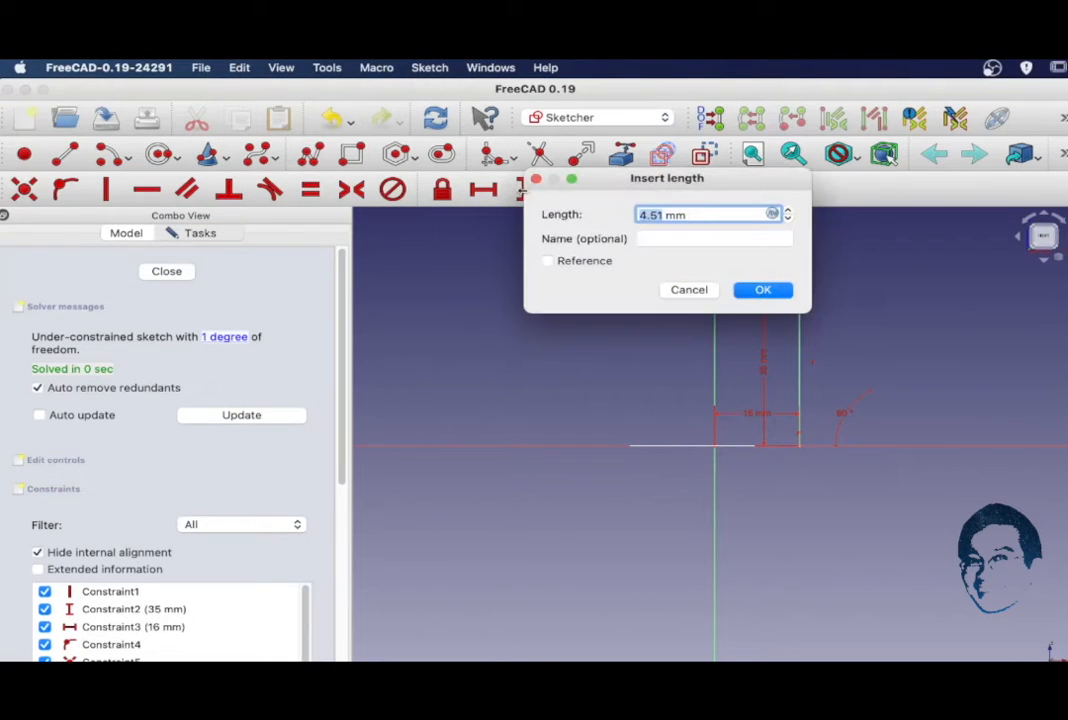
type("20")
key("Return")
Step: Set the horizontal distance between the origin and the upper vertical line to 10 mm
left_click(753, 155)
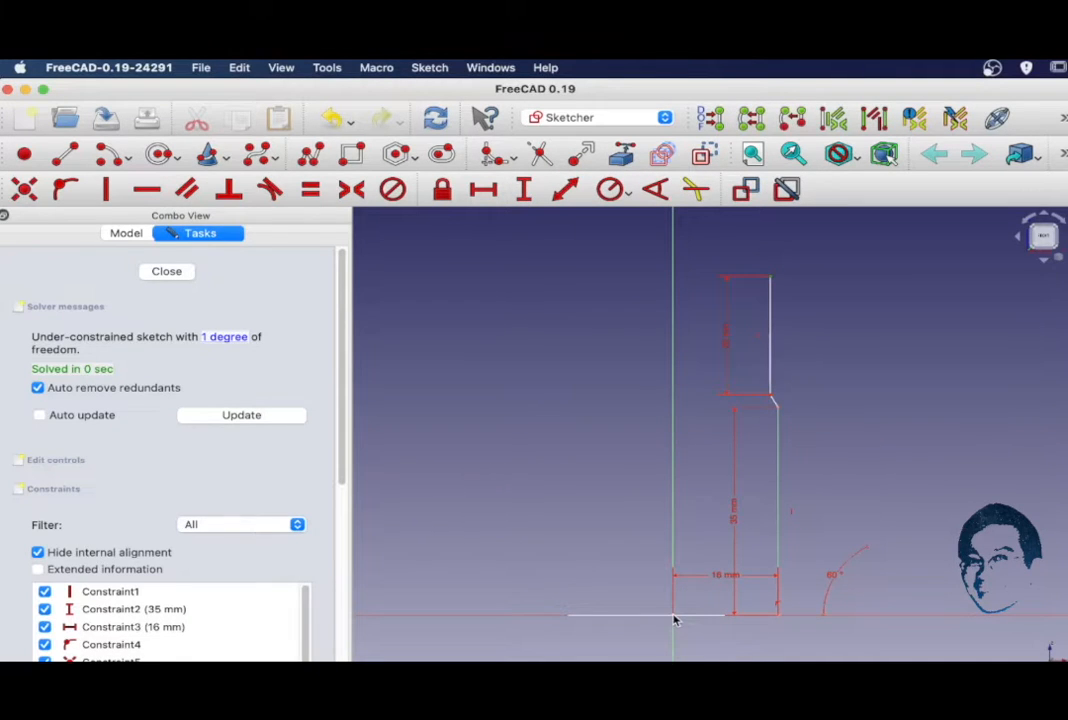
left_click(486, 191)
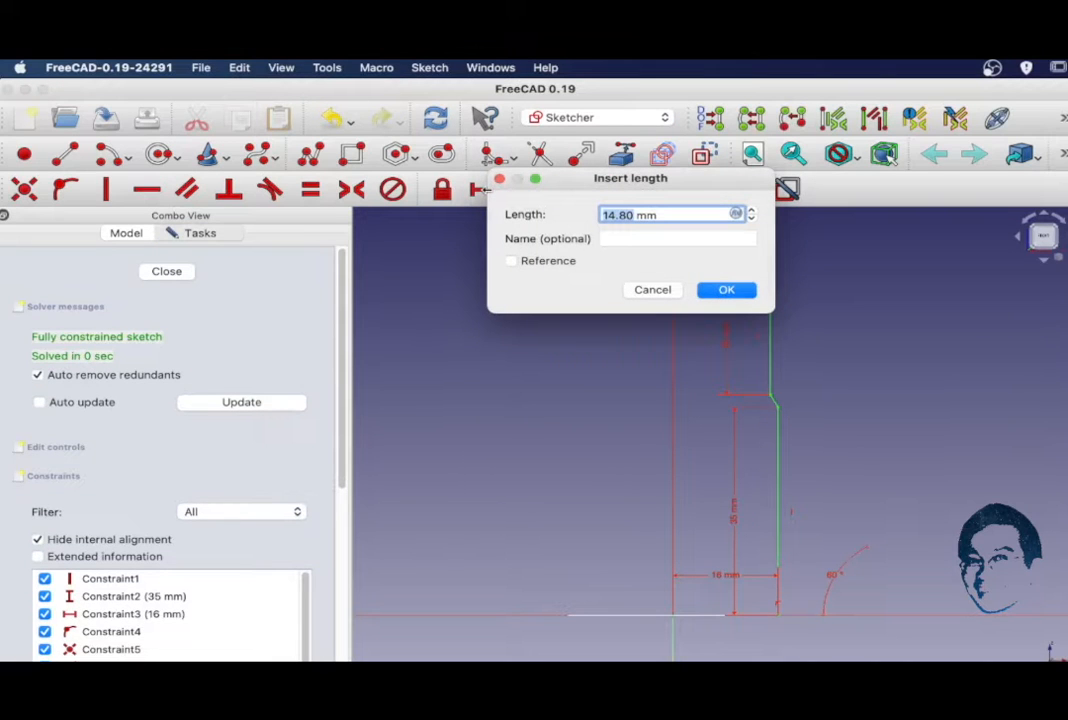
type("10")
key("Return")
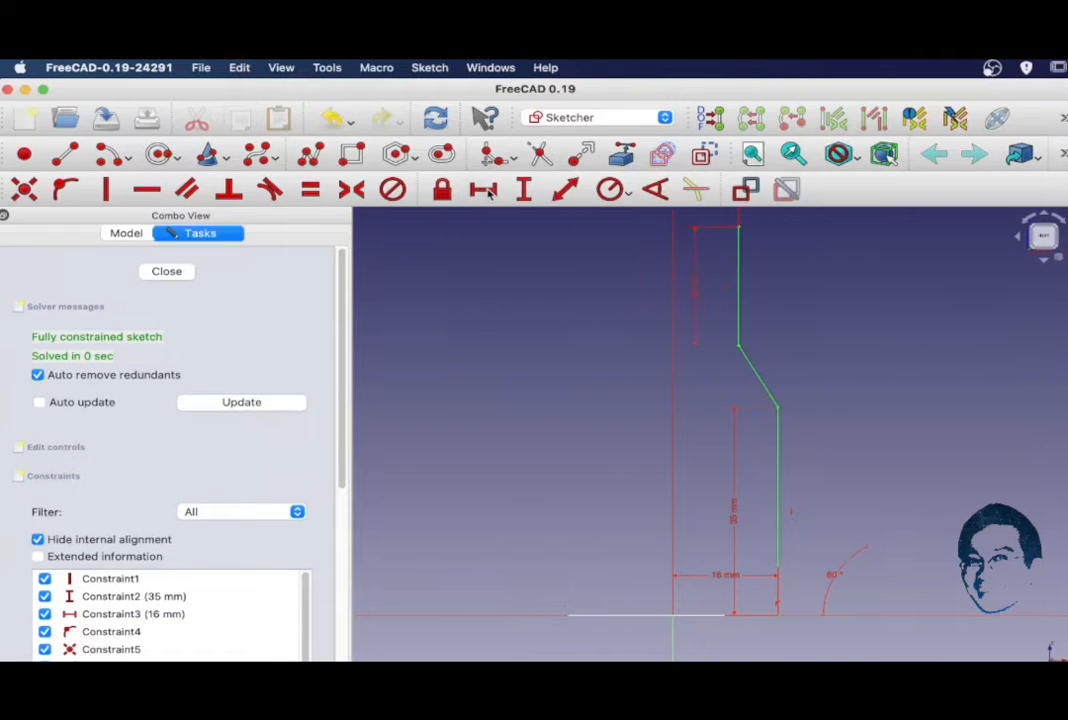
Step: Draw the outer wall about 3.5 mm outside the inner profile, from its upper end down to the horizontal axis, and close the outline along the base
left_click(738, 227)
left_click(762, 228)
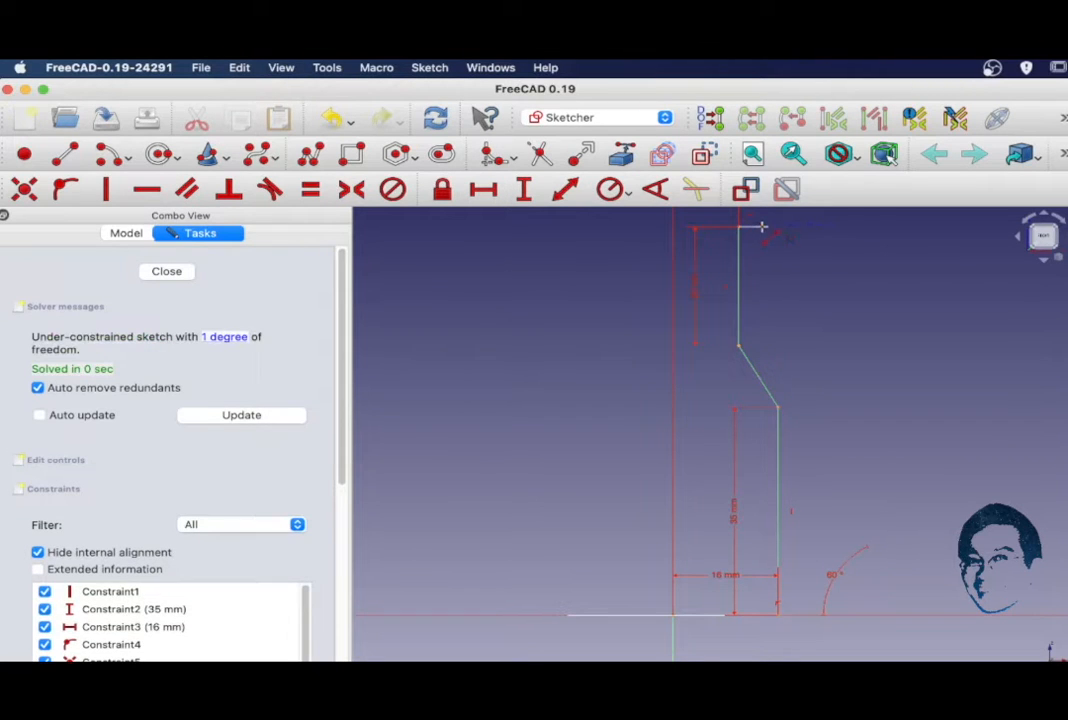
left_click(760, 341)
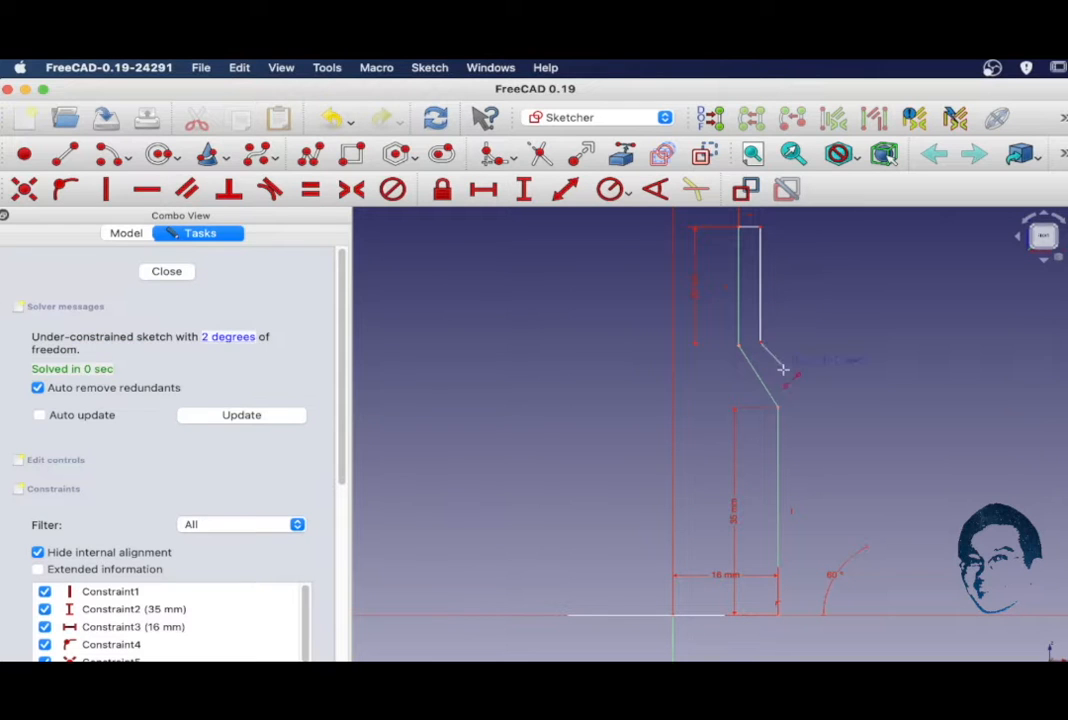
left_click(800, 407)
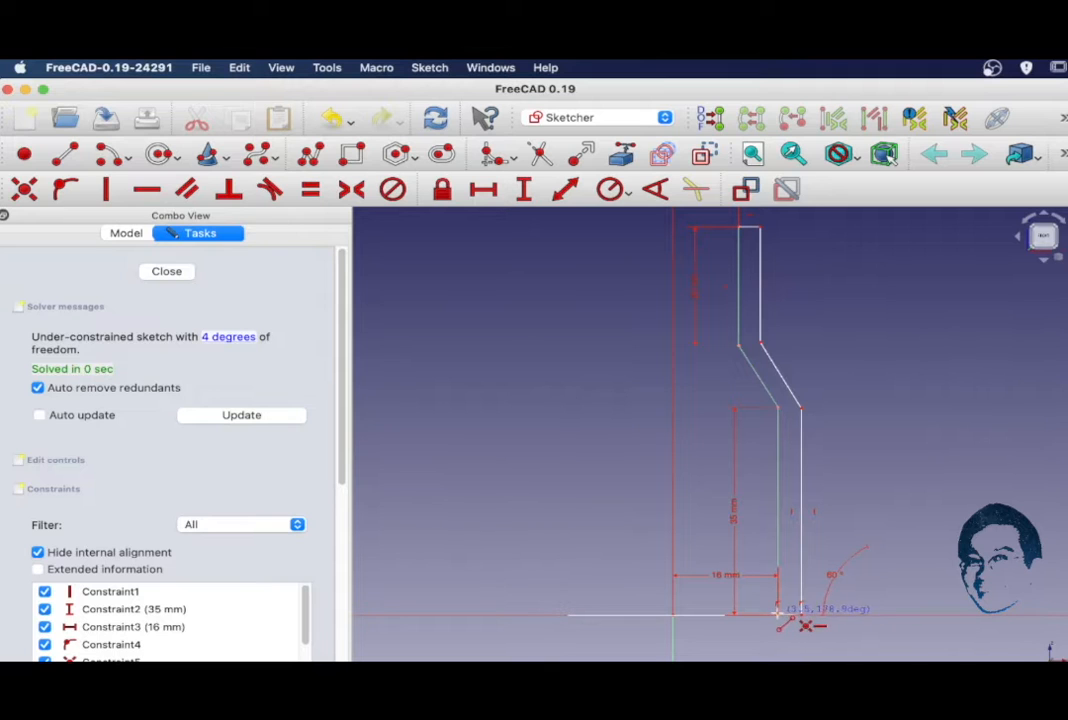
left_click(800, 612)
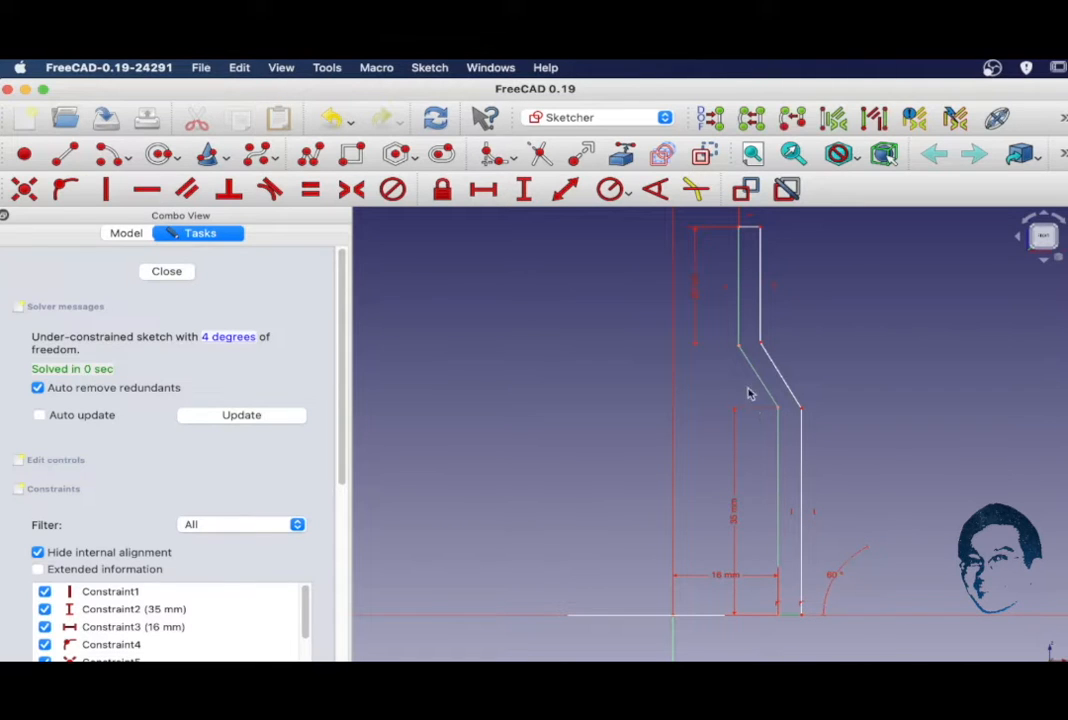
Step: Set the horizontal gap between the inner and outer walls to 2 mm at both the base and the upper end
left_click(478, 191)
type("2")
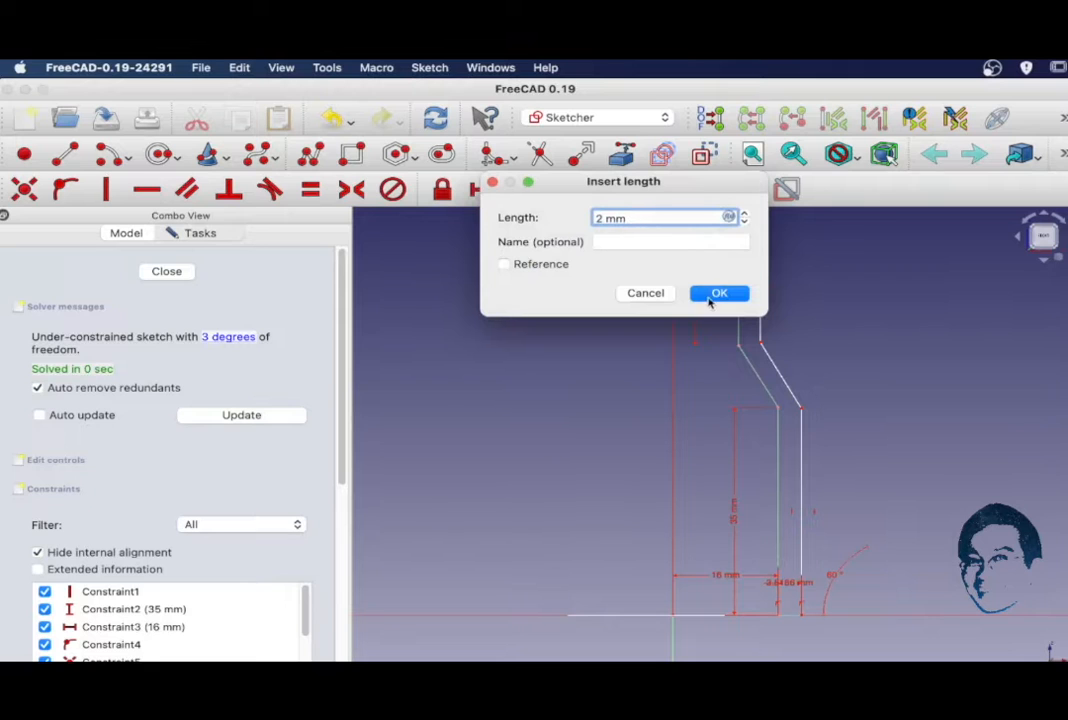
key("Return")
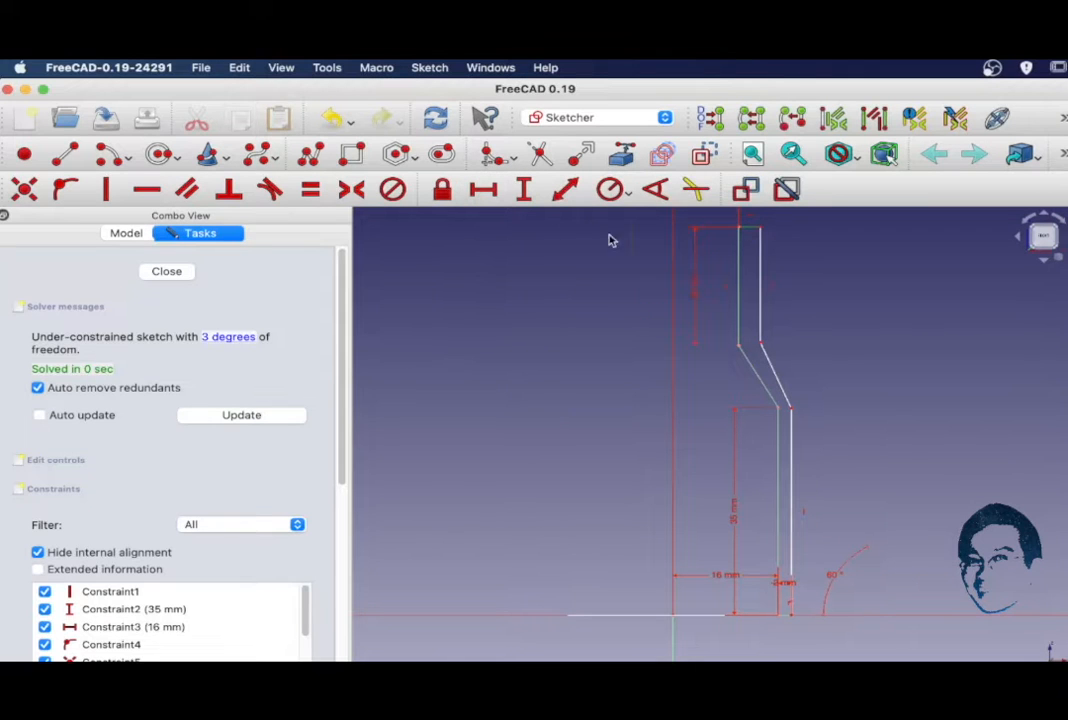
left_click(483, 191)
type("2")
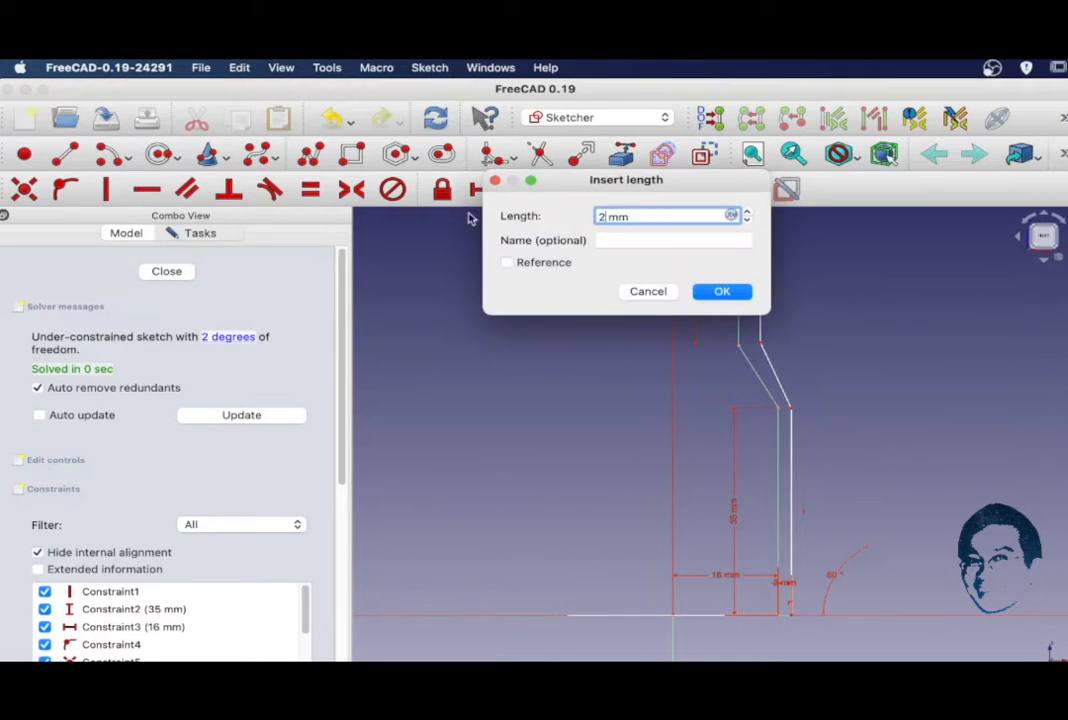
left_click(722, 292)
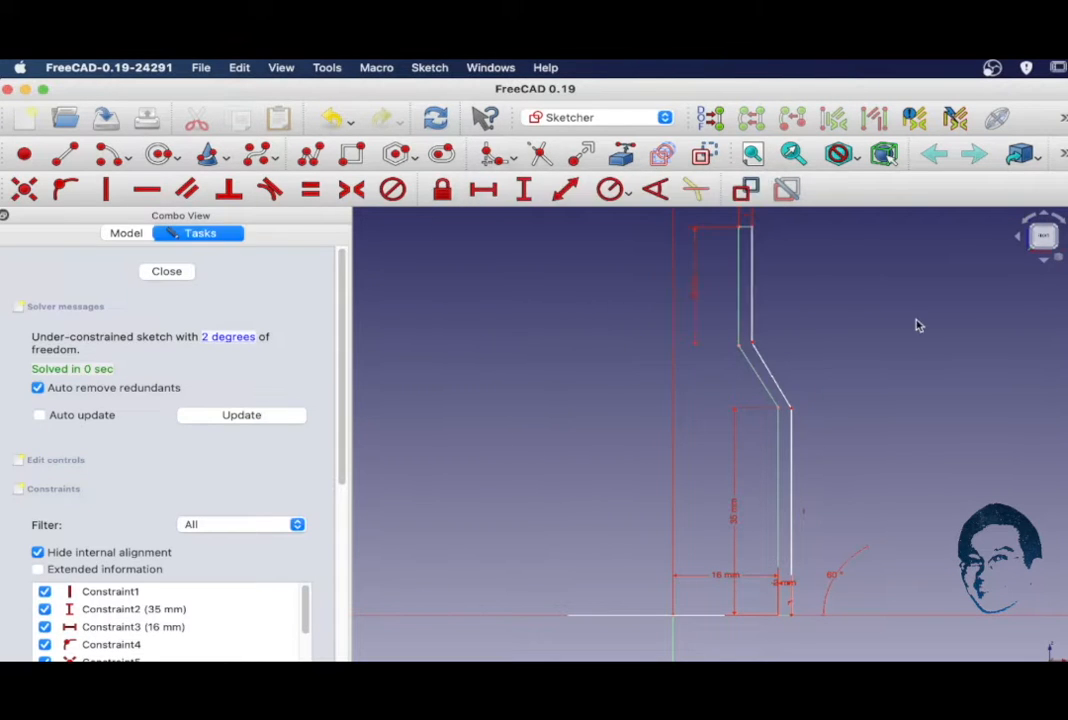
Step: Constrain the outer wall's upper and lower vertical lines to equal the lengths of their inner counterparts
left_click(754, 304)
left_click(308, 192)
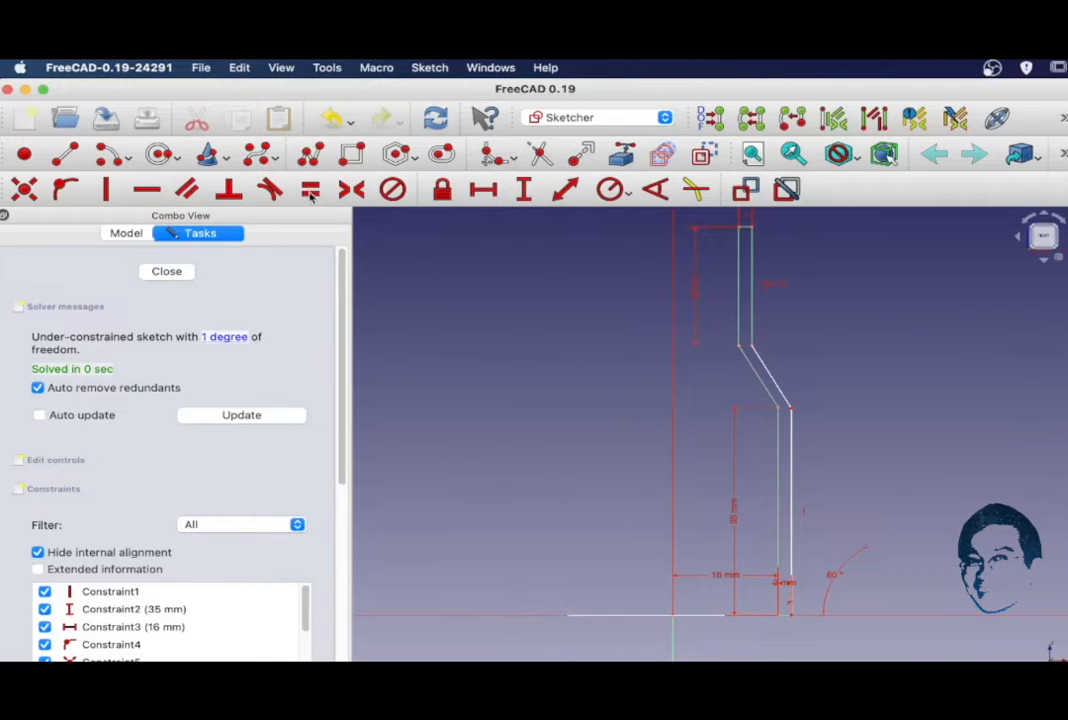
left_click(790, 485)
left_click(779, 487)
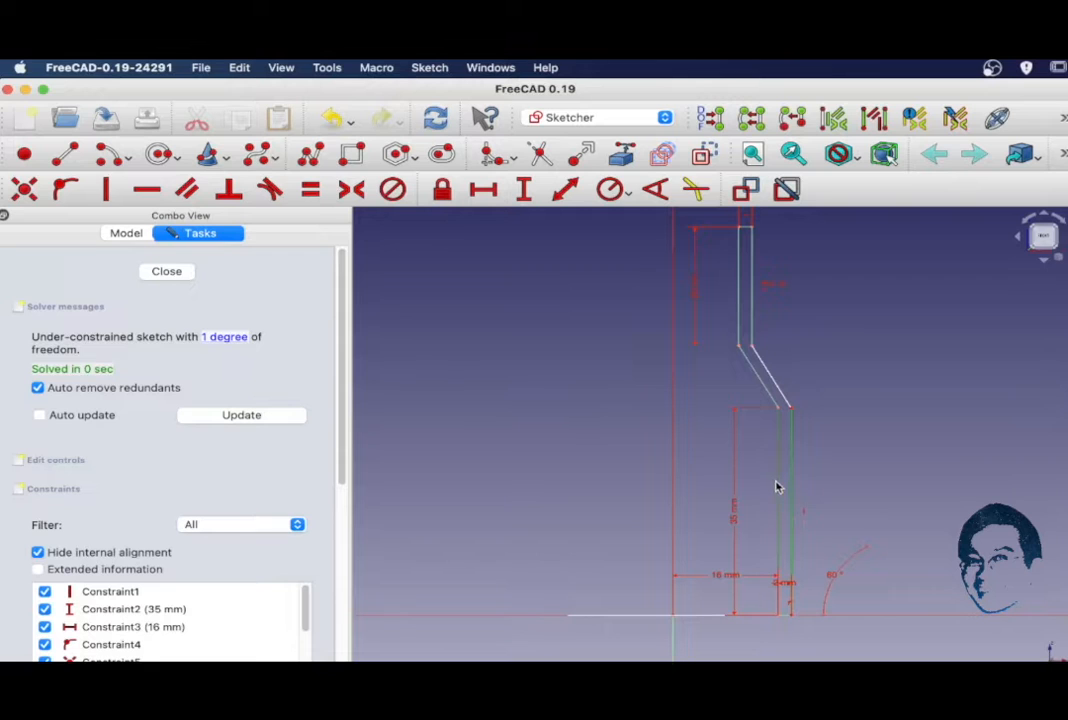
left_click(310, 190)
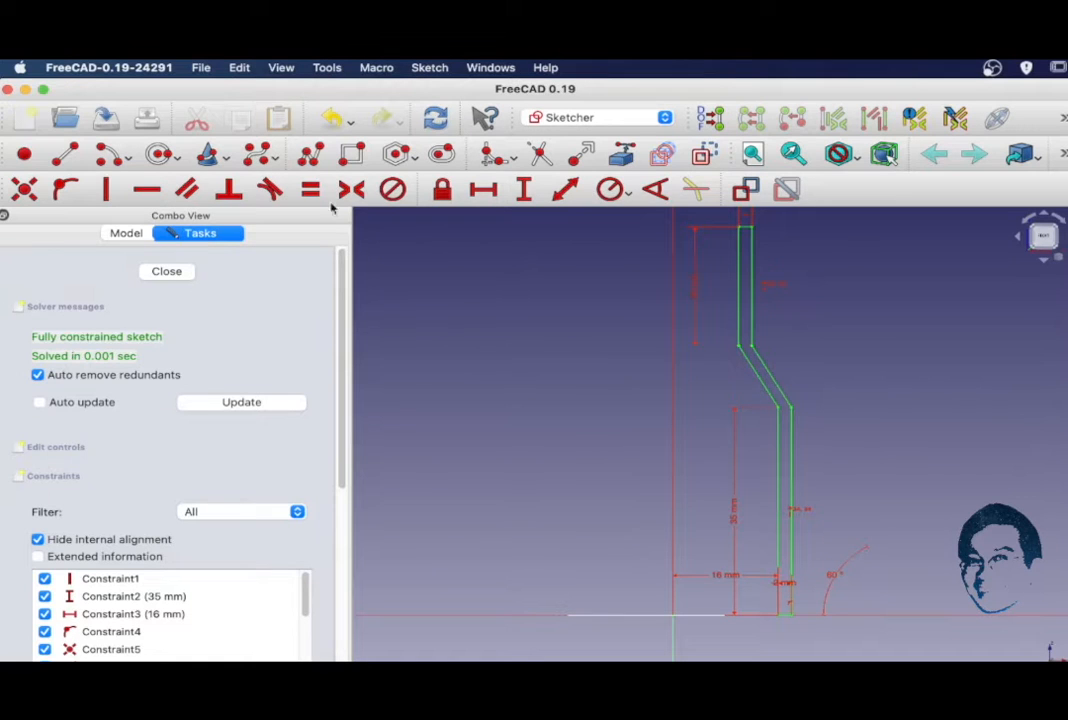
Step: Draw a small triangular lip inside the inner wall from the slanted line's upper end, and make its top edge horizontal
left_click(66, 150)
left_click(736, 338)
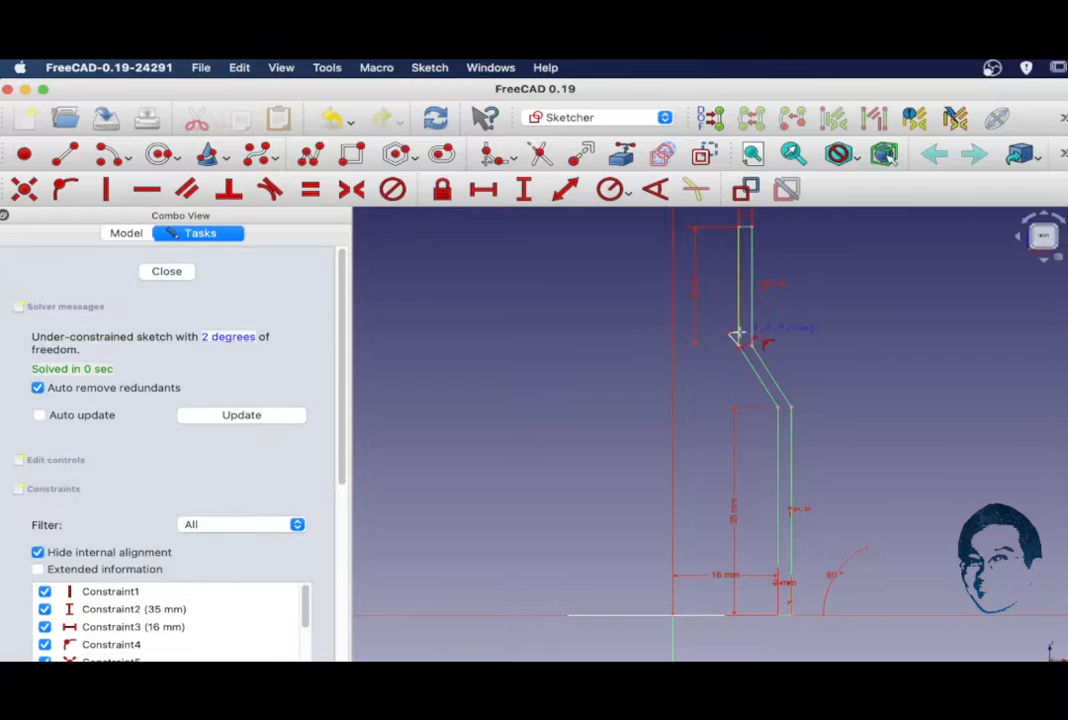
left_click(722, 328)
right_click(796, 331)
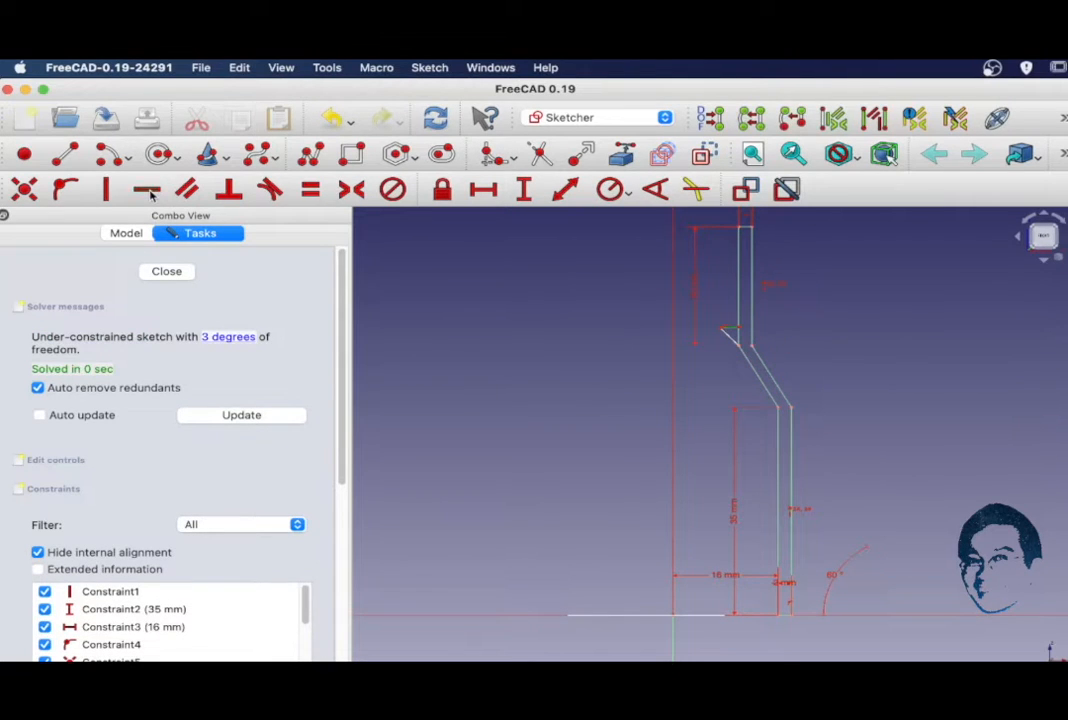
left_click(148, 191)
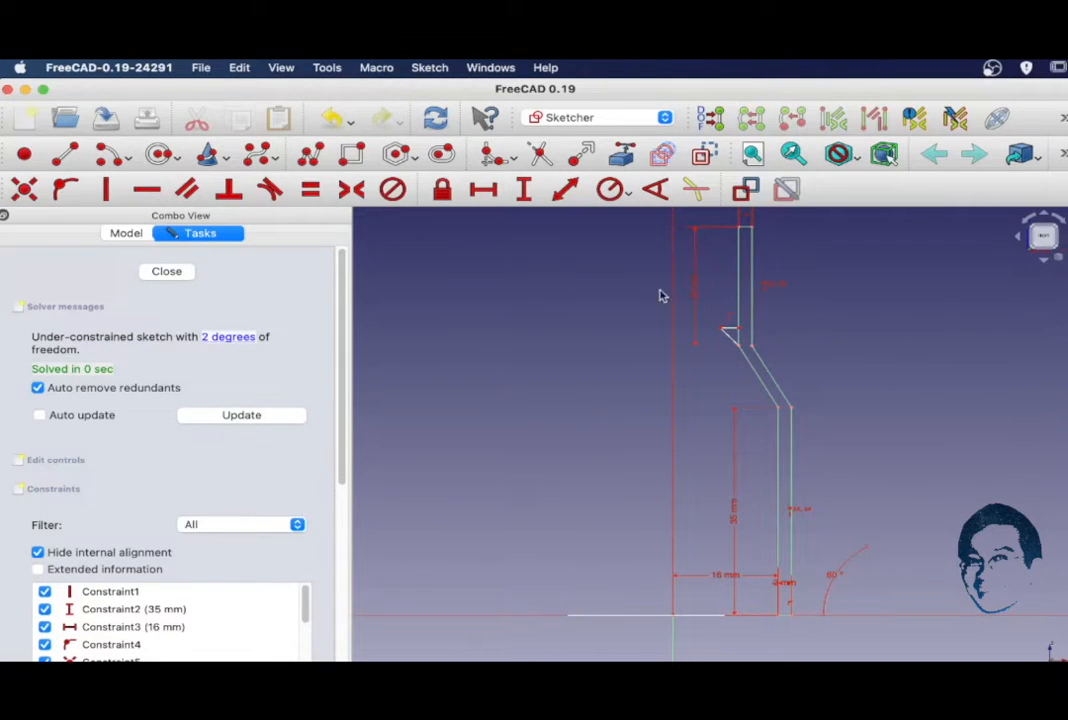
Step: Make the lip's short slanted edge parallel to the inner slanted line and constrain the lip's horizontal width to 1.72 mm
left_click(729, 338)
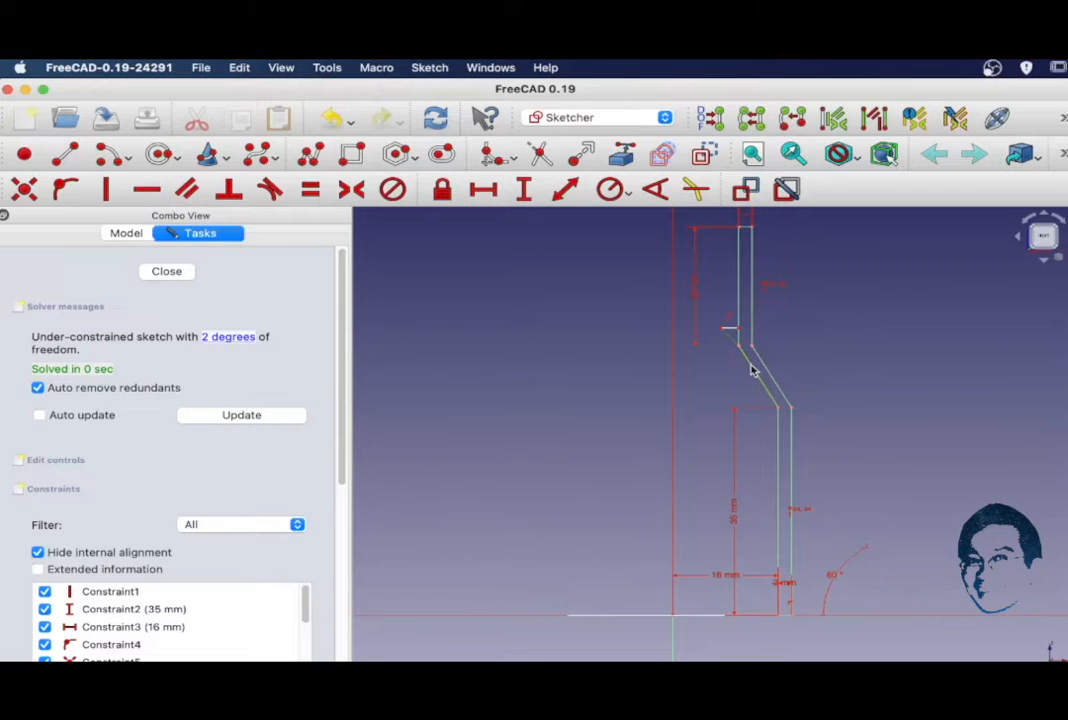
left_click(753, 370)
left_click(188, 188)
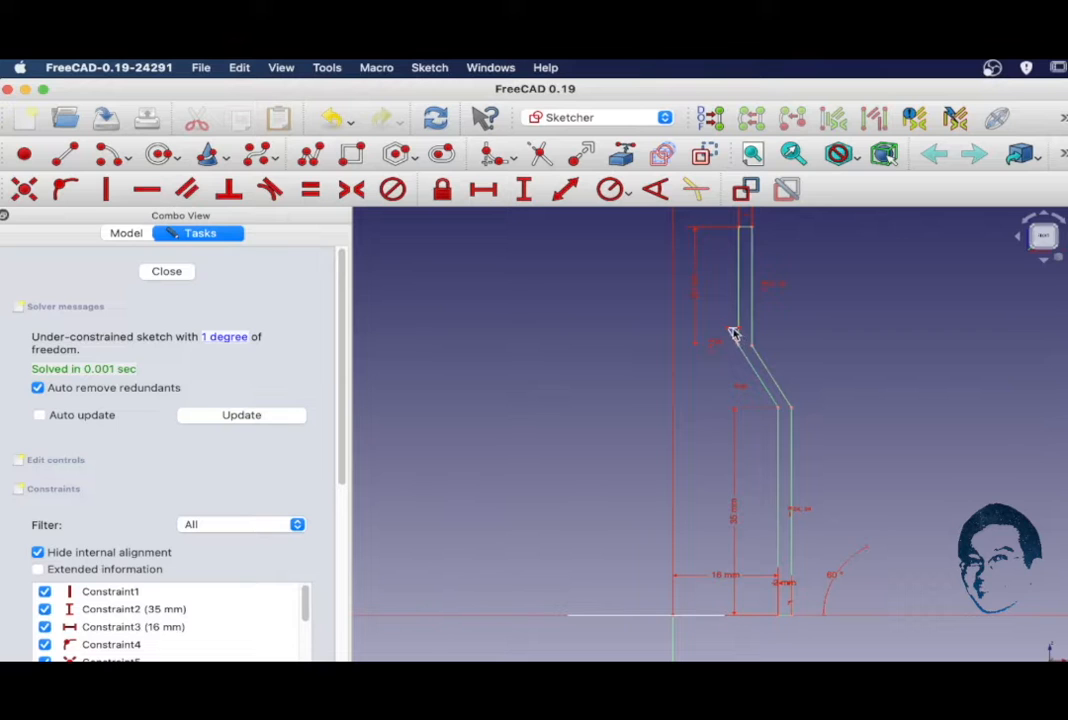
left_click(733, 334)
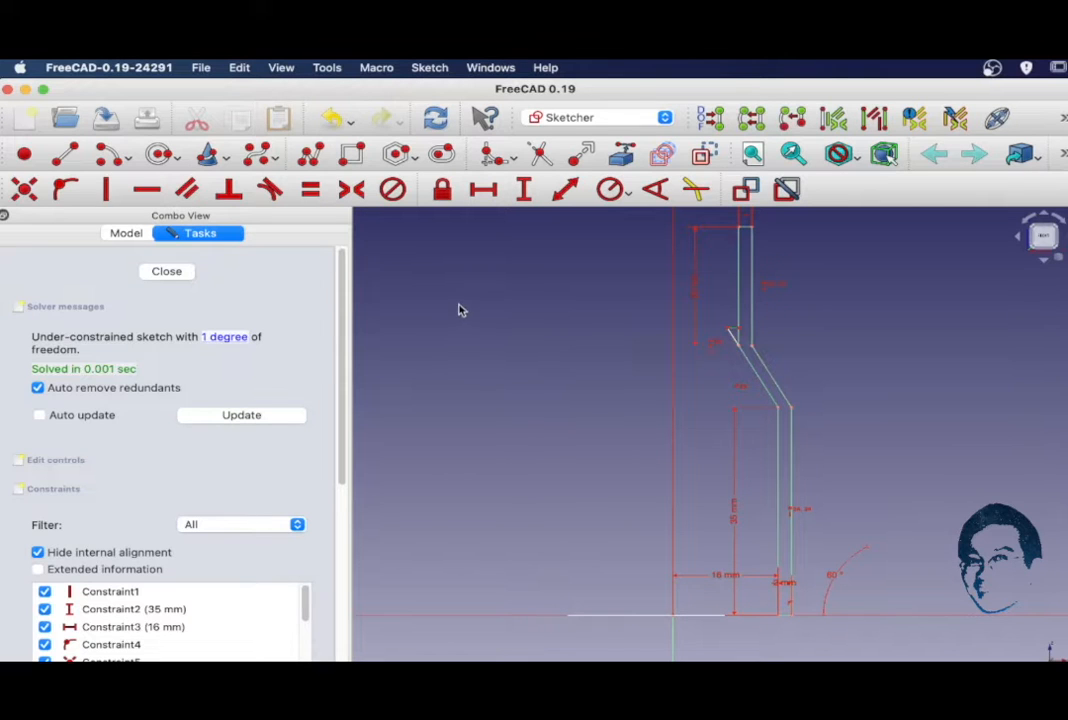
left_click(484, 190)
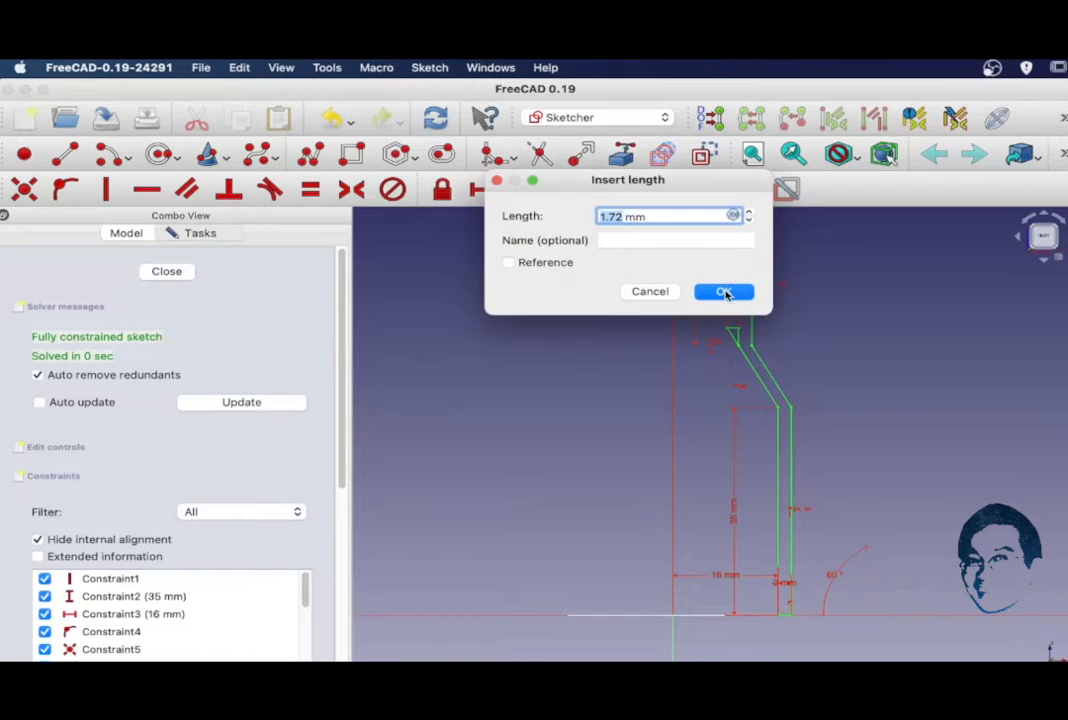
left_click(724, 291)
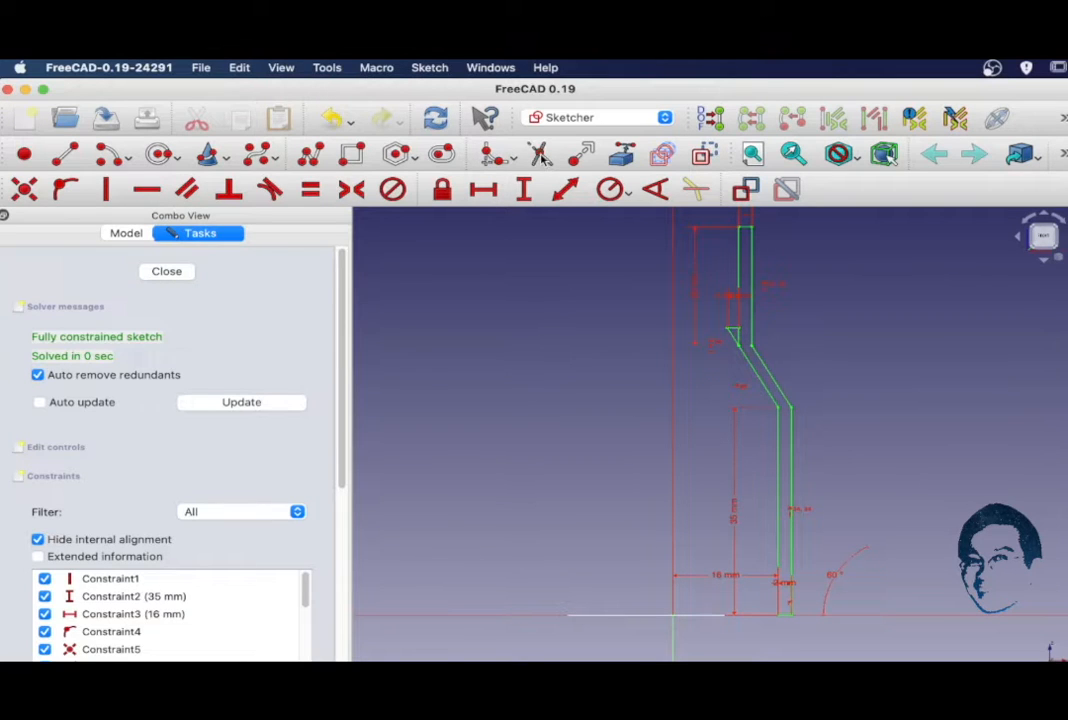
Step: Trim the inner vertical line's segment below the lip's top edge and fix the remaining line's length at 17.02 mm
scroll(745, 335, "up", 5)
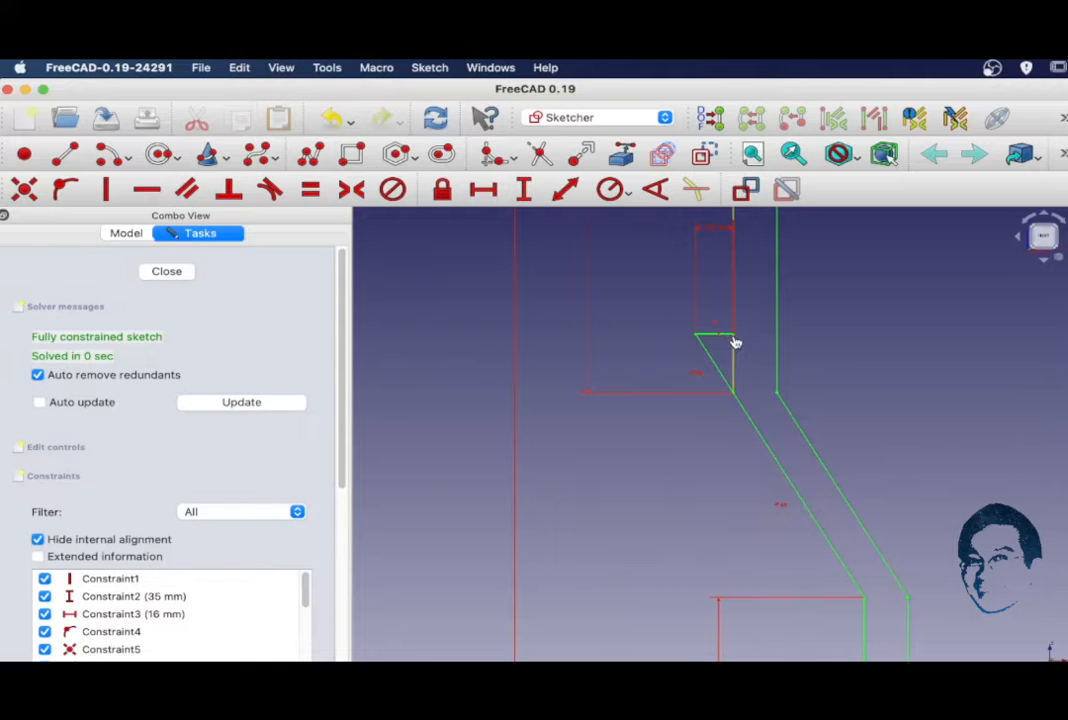
left_click(734, 363)
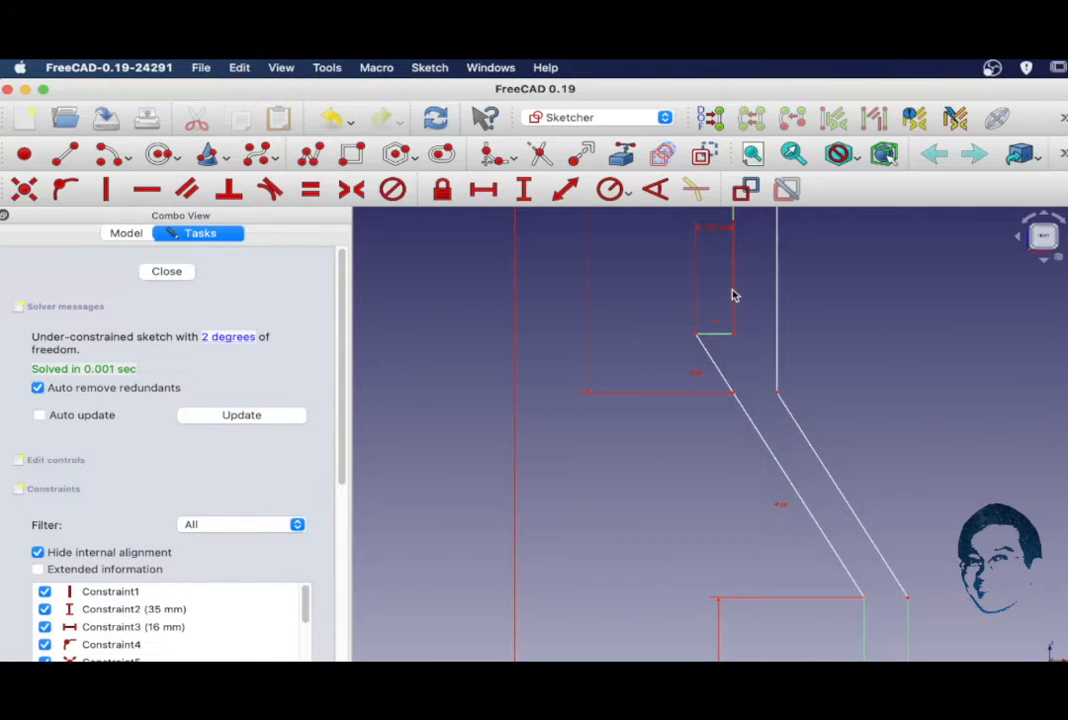
left_click(733, 215)
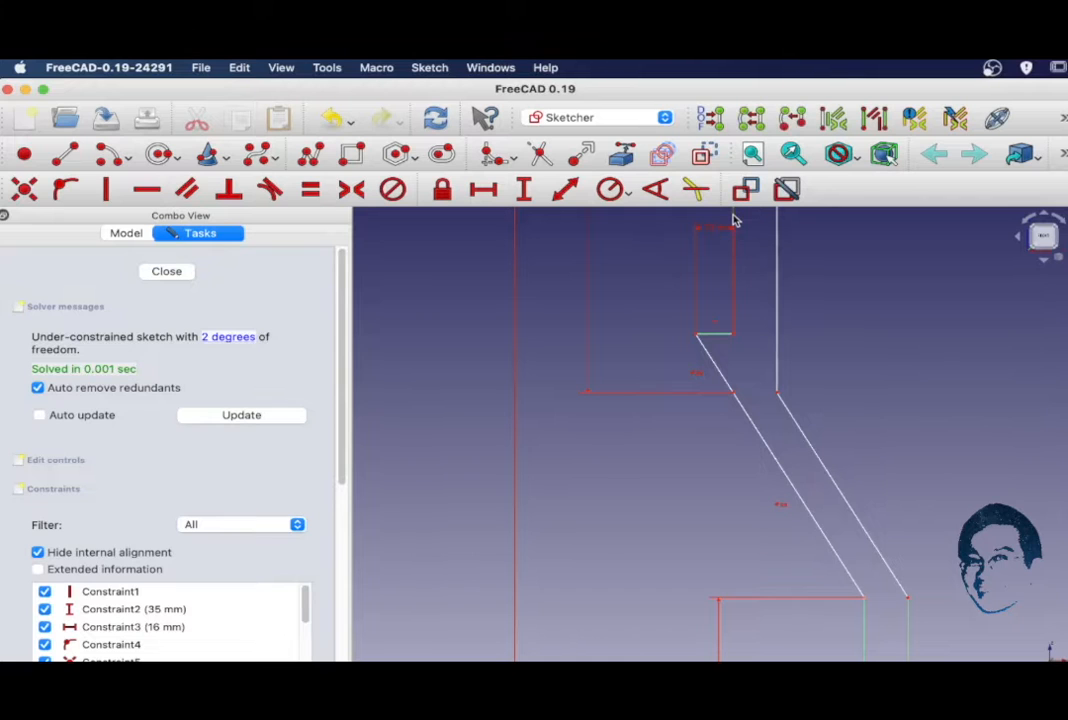
left_click(483, 189)
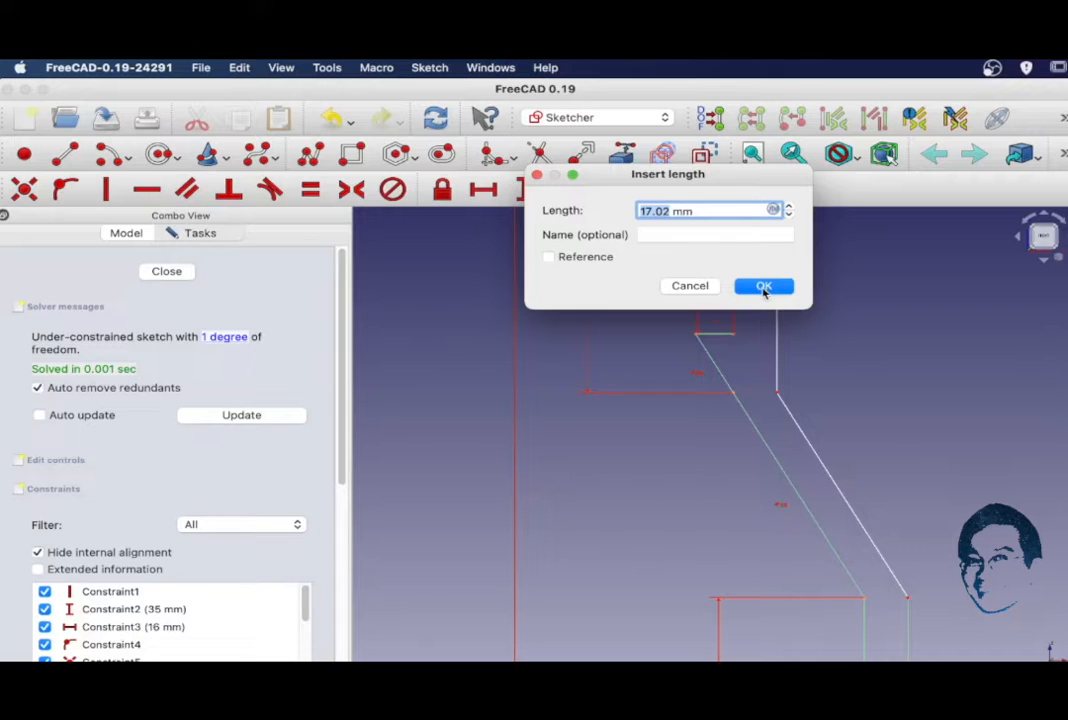
left_click(764, 287)
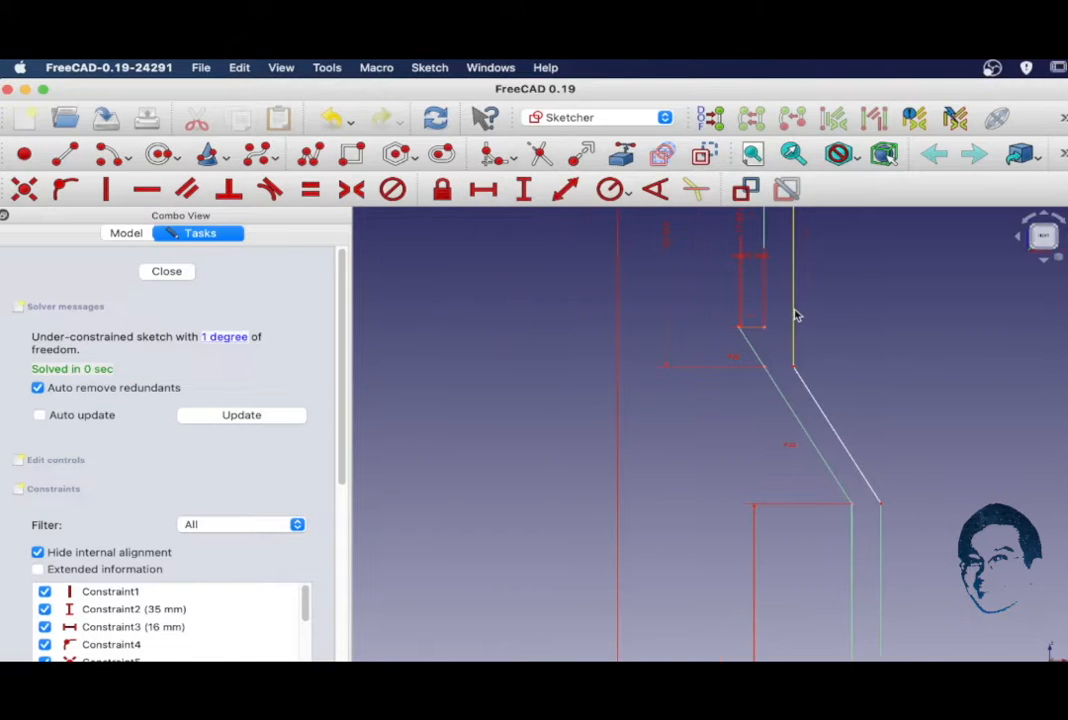
Step: Constrain the outer wall's upper vertical line to a length of 20 mm and close the profile sketch
left_click(794, 314)
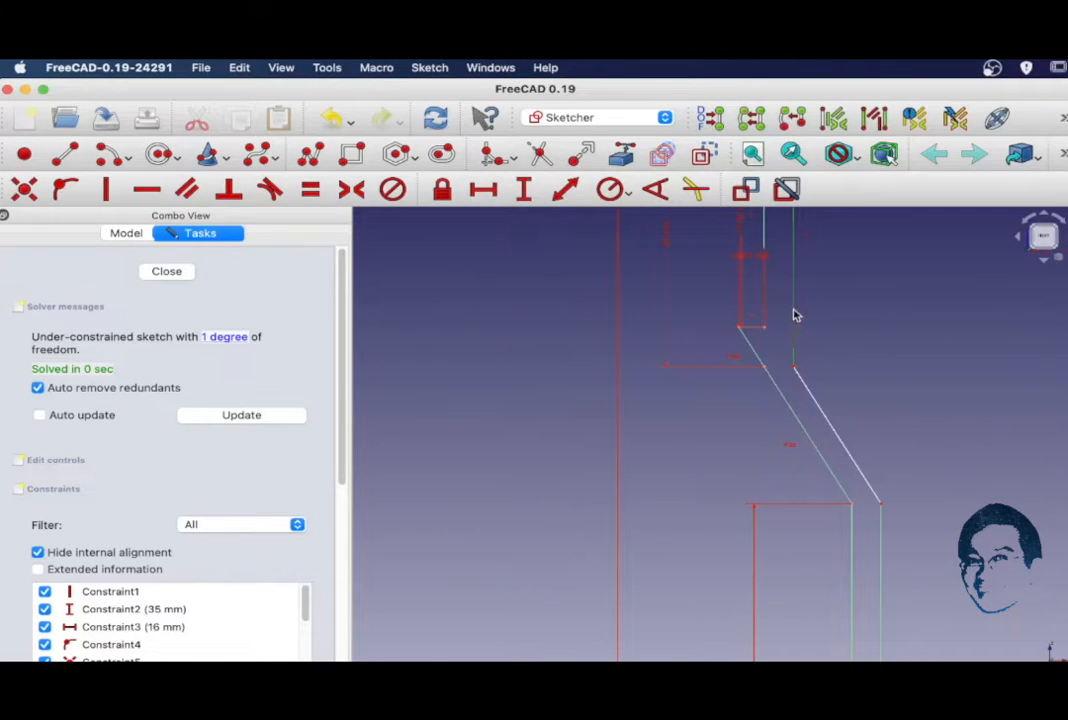
left_click(525, 192)
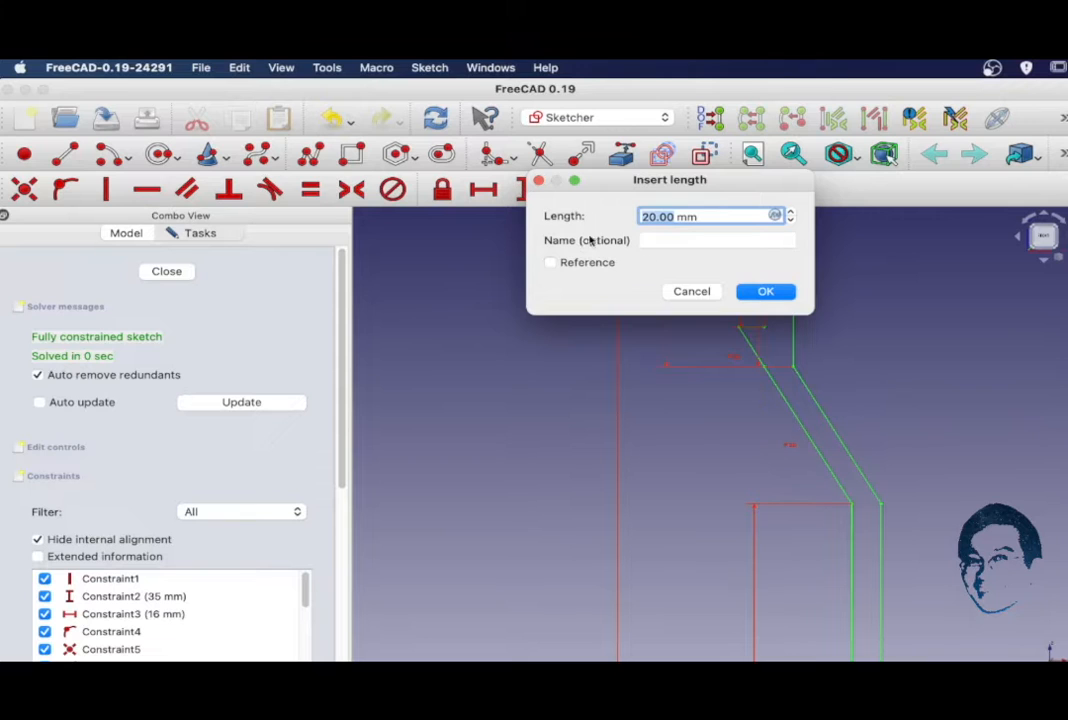
left_click(762, 291)
scroll(935, 375, "down", 3)
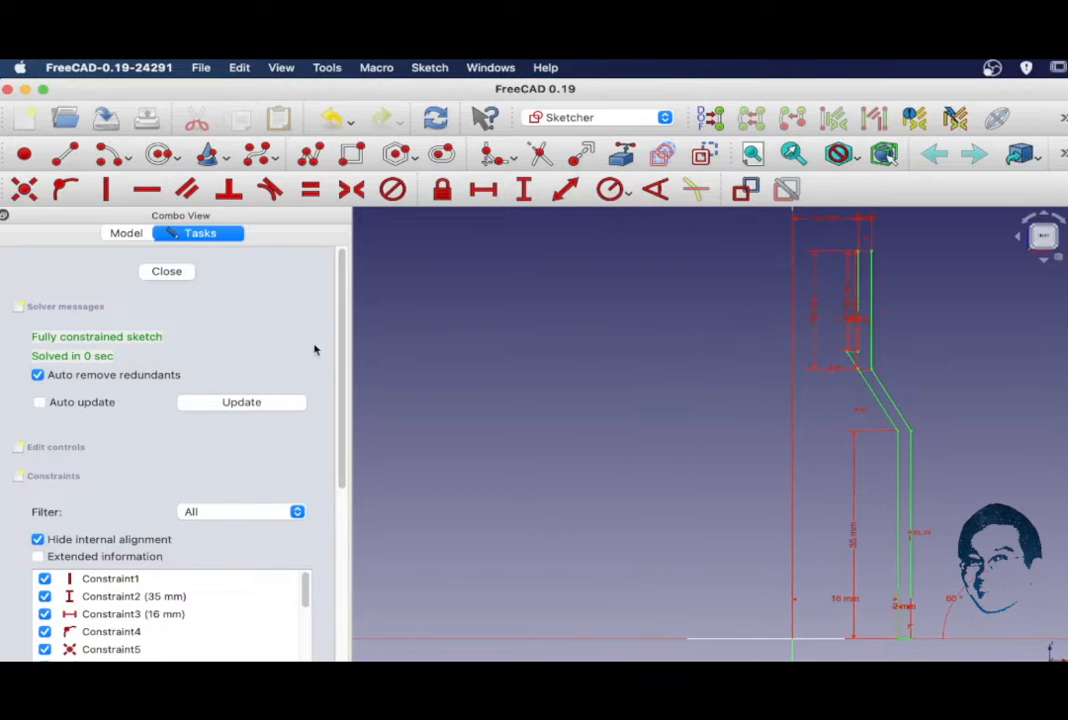
left_click(180, 274)
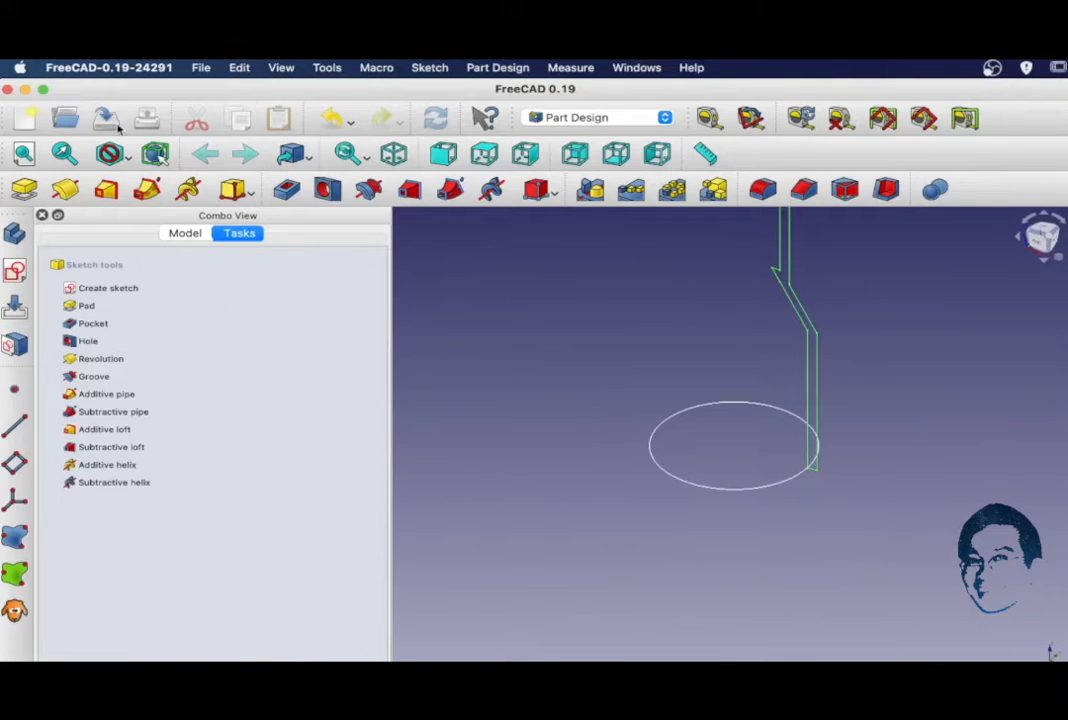
Step: Switch to the Part workbench and set up a Sweep with Sketch001 as profile, enabling Create solid and Frenet
left_click(590, 117)
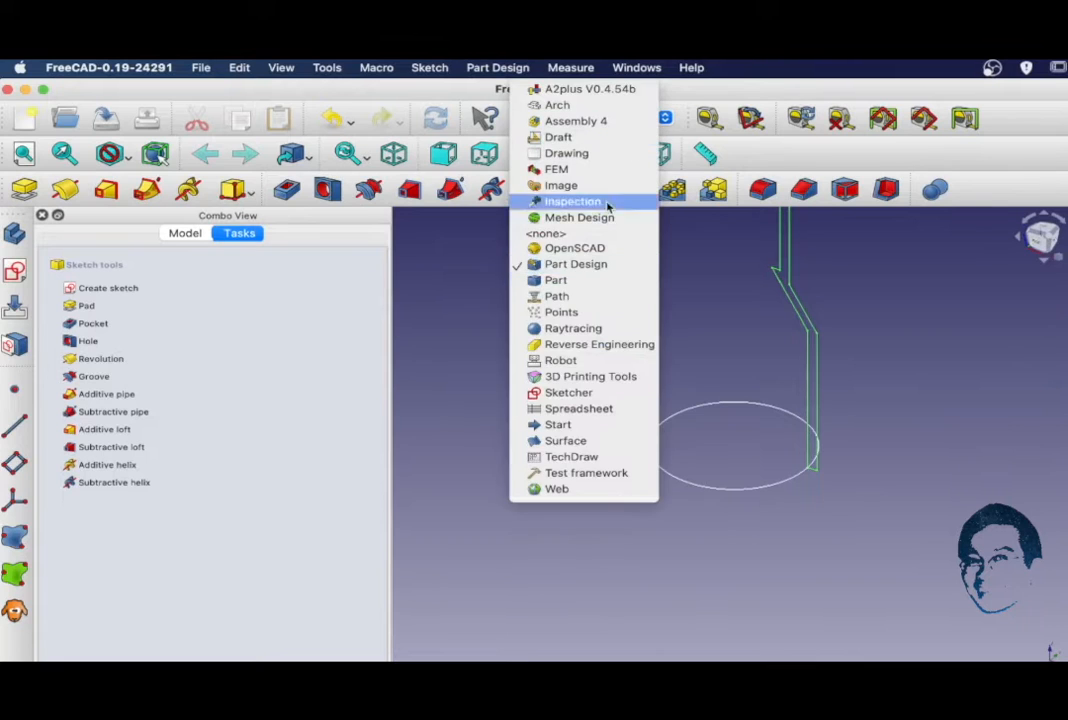
left_click(602, 291)
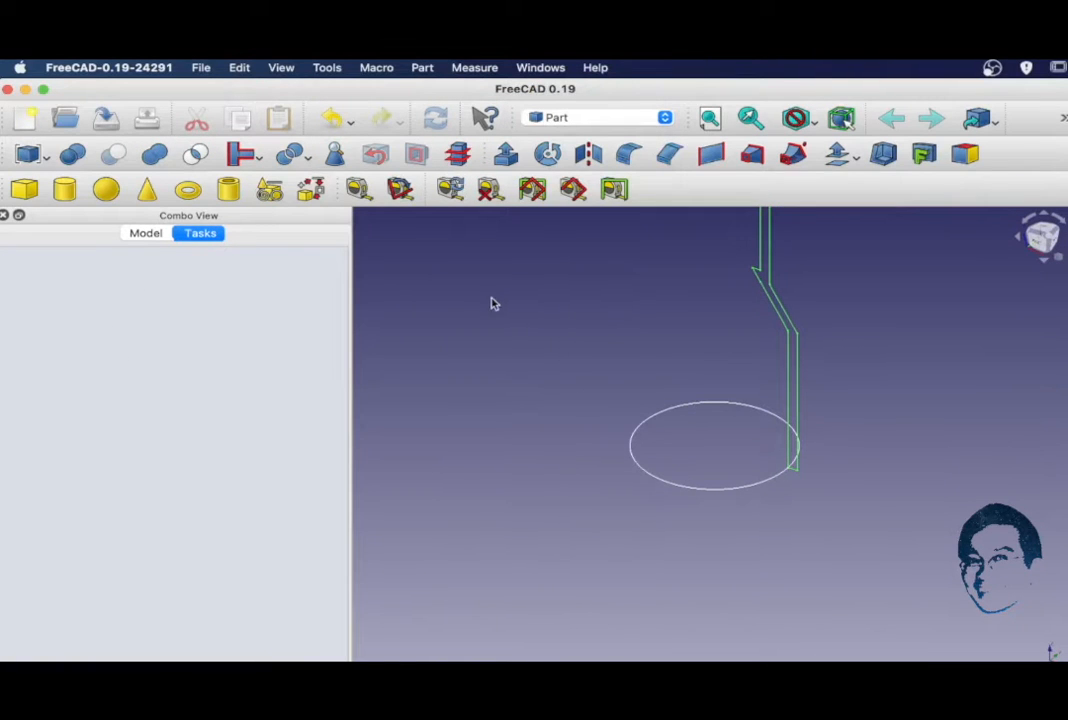
left_click(793, 155)
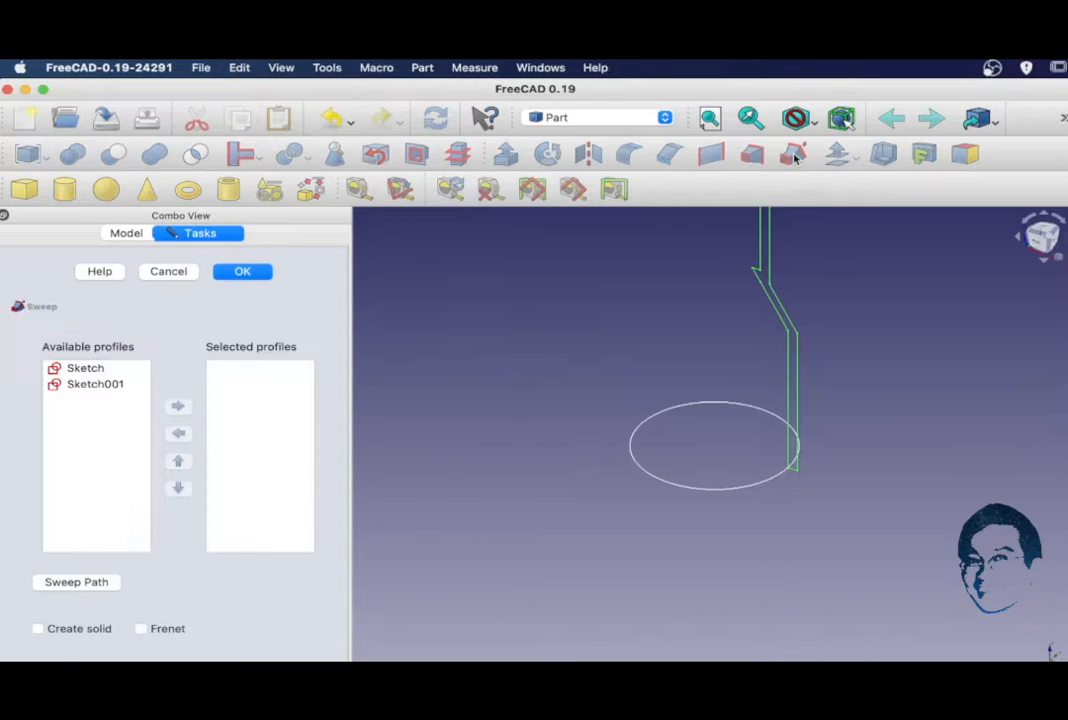
double_click(76, 388)
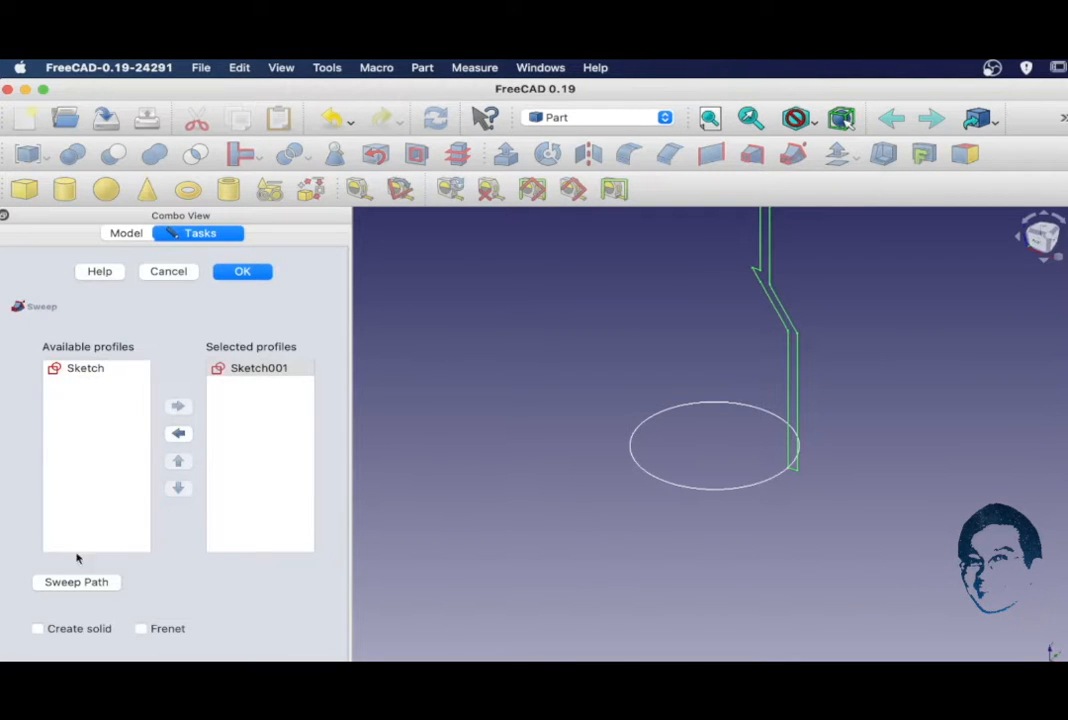
left_click(38, 628)
left_click(141, 628)
Step: Use the base circle as the sweep path and create the swept solid
left_click(76, 584)
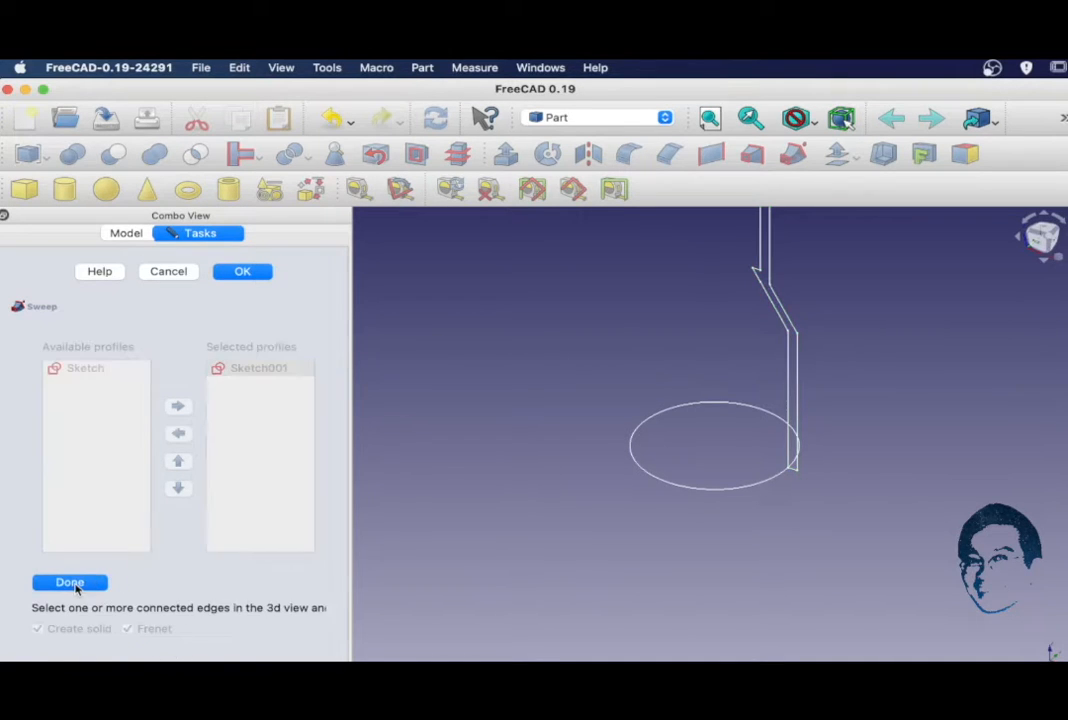
left_click(675, 487)
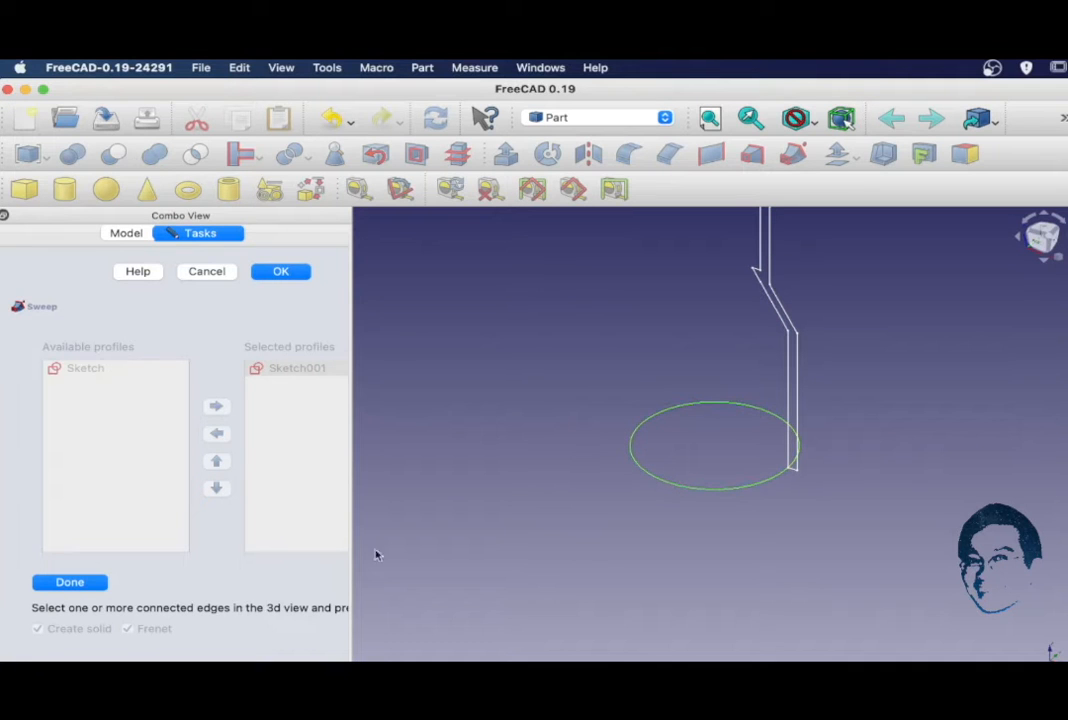
left_click(70, 583)
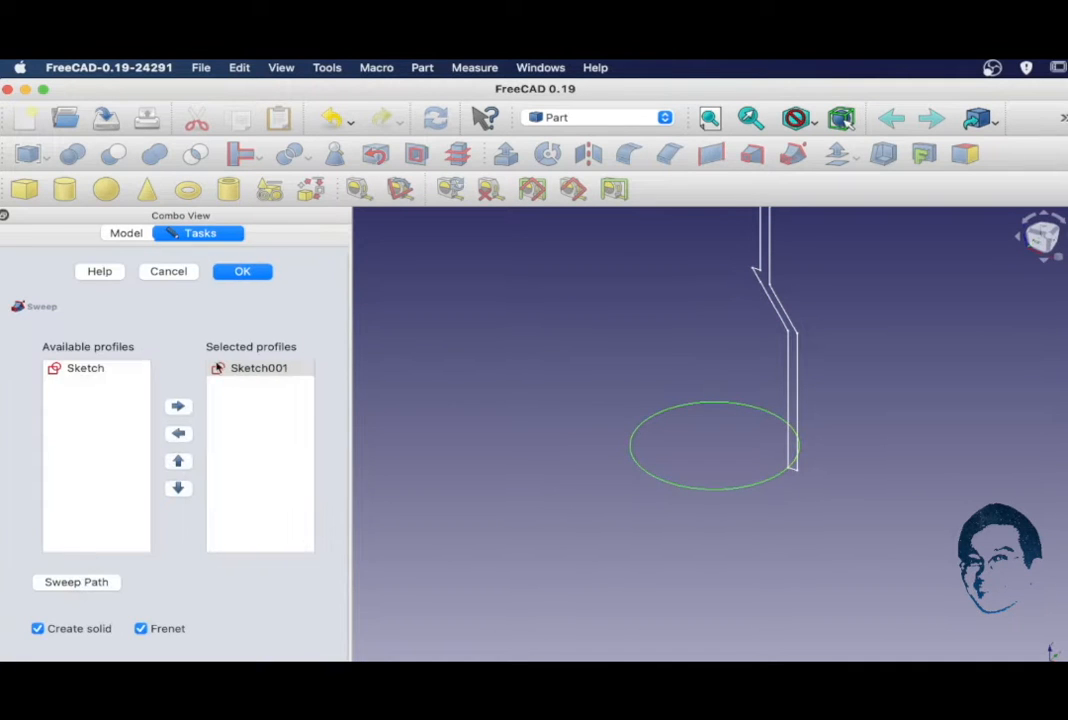
left_click(243, 272)
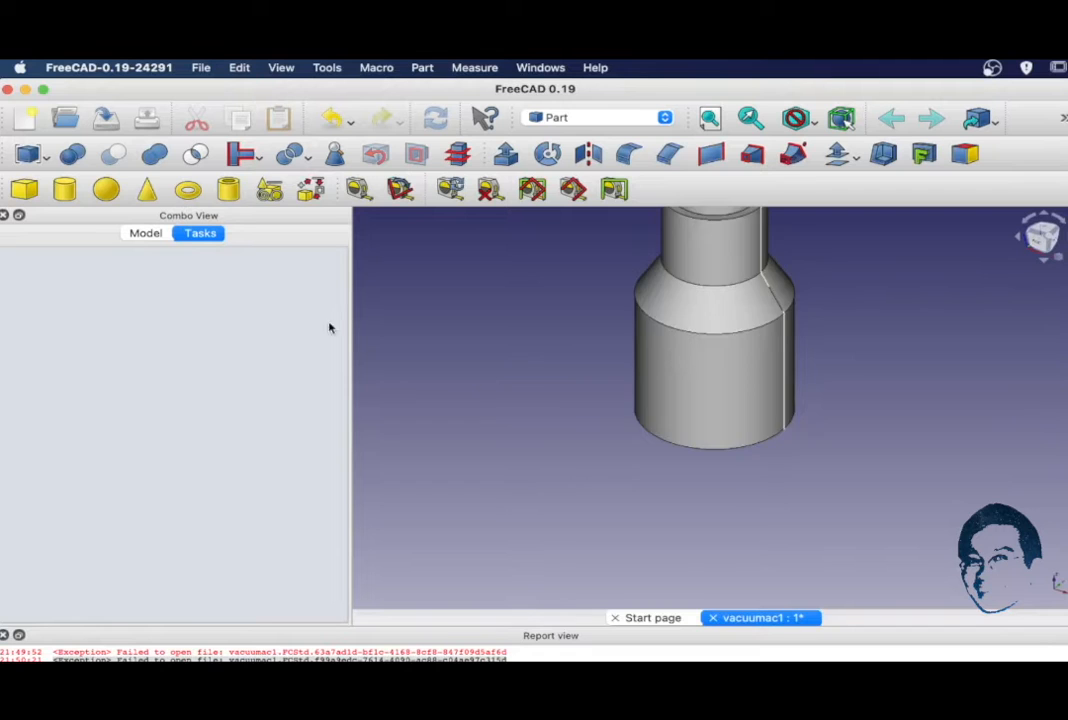
Step: Save the vacuumac1 document and select the Sweep object in the model tree
scroll(734, 493, "down", 3)
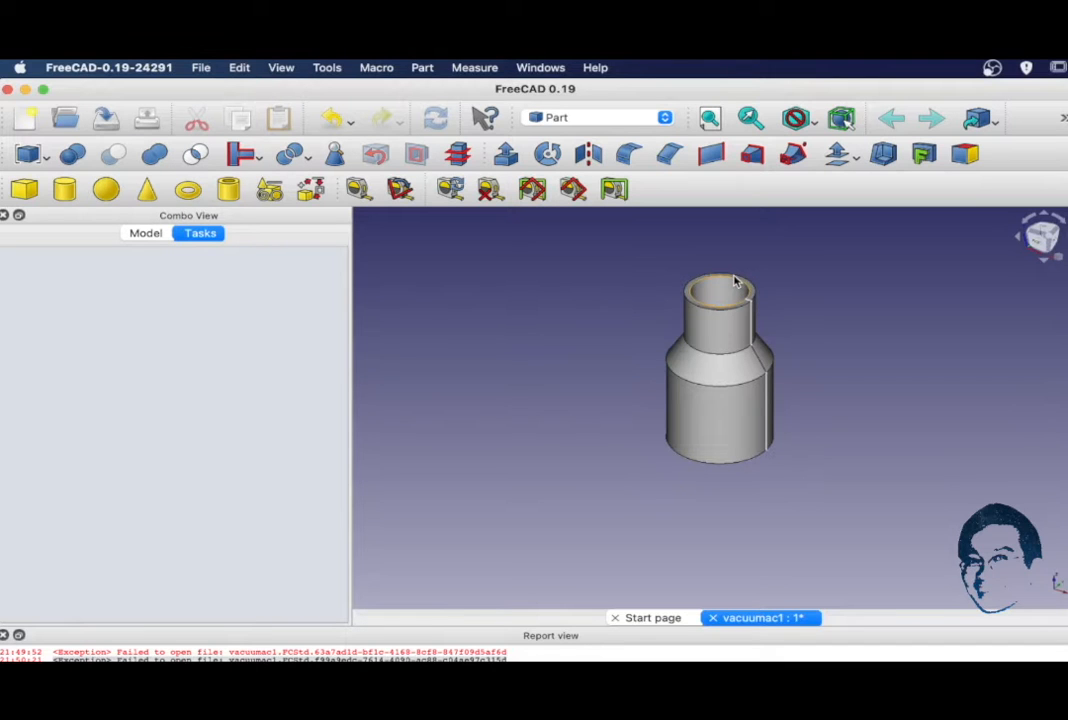
key("super+s")
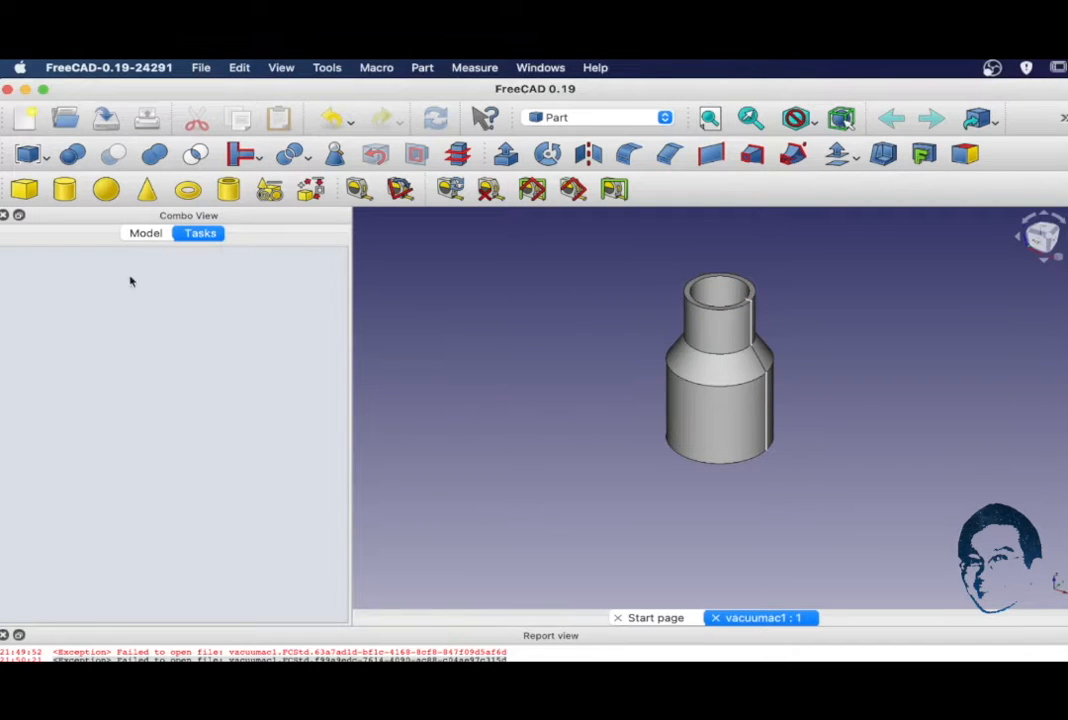
left_click(145, 232)
left_click(79, 364)
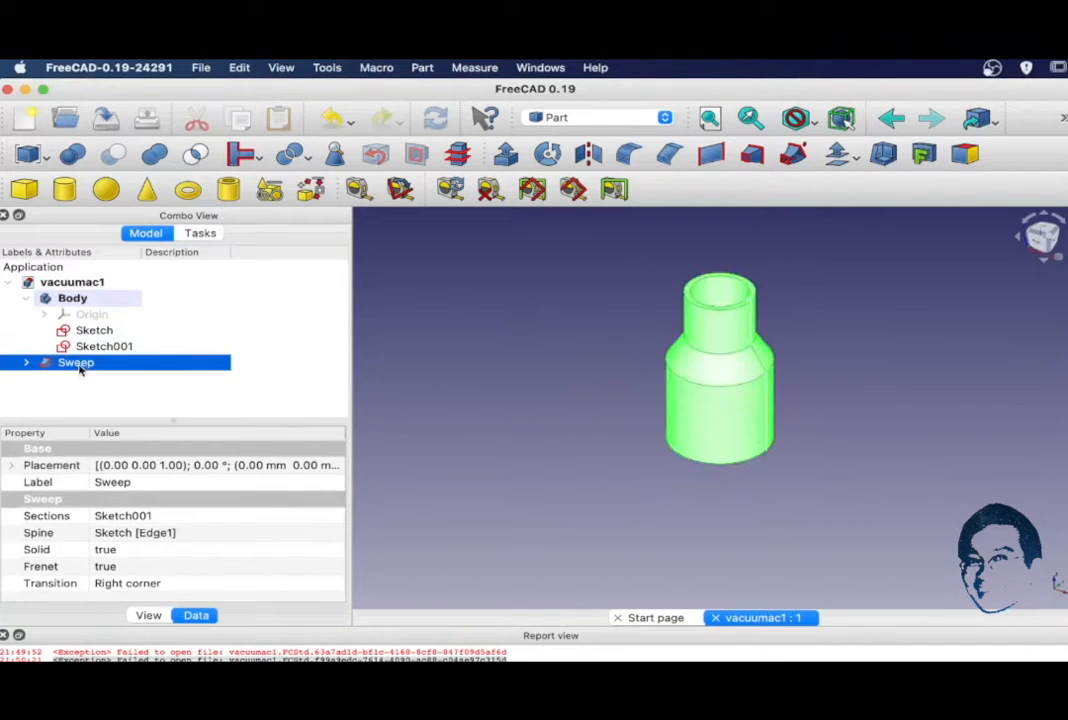
Step: Export the selected Sweep as an STL mesh named vacuumac1
left_click(200, 67)
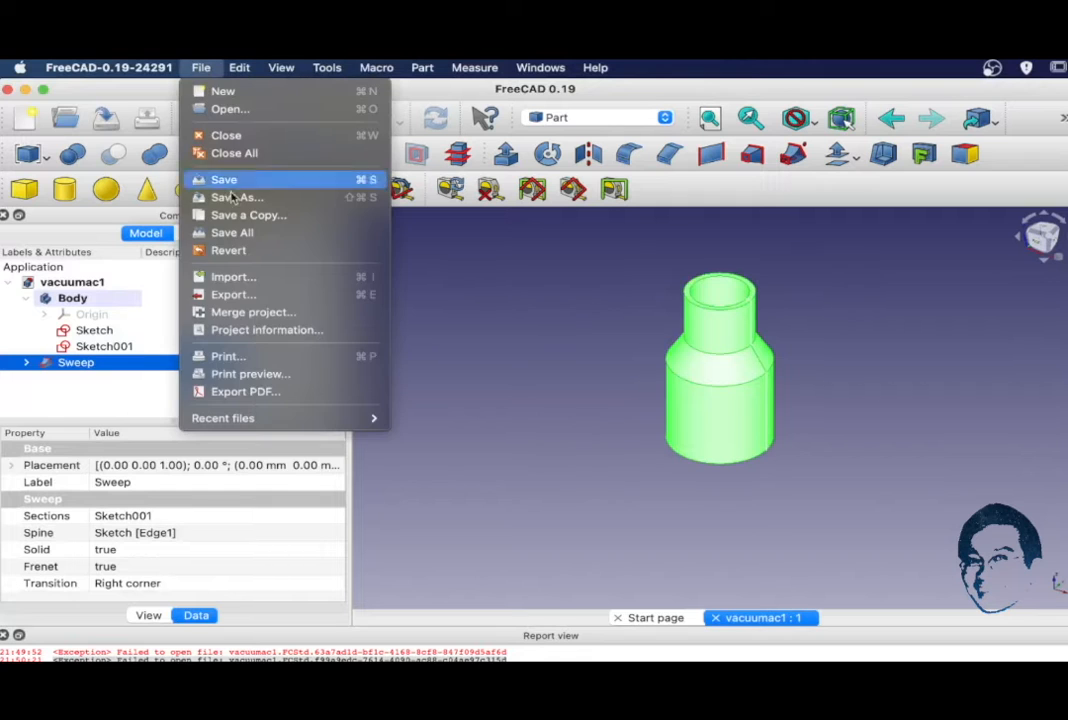
left_click(233, 294)
type("vacuumac1")
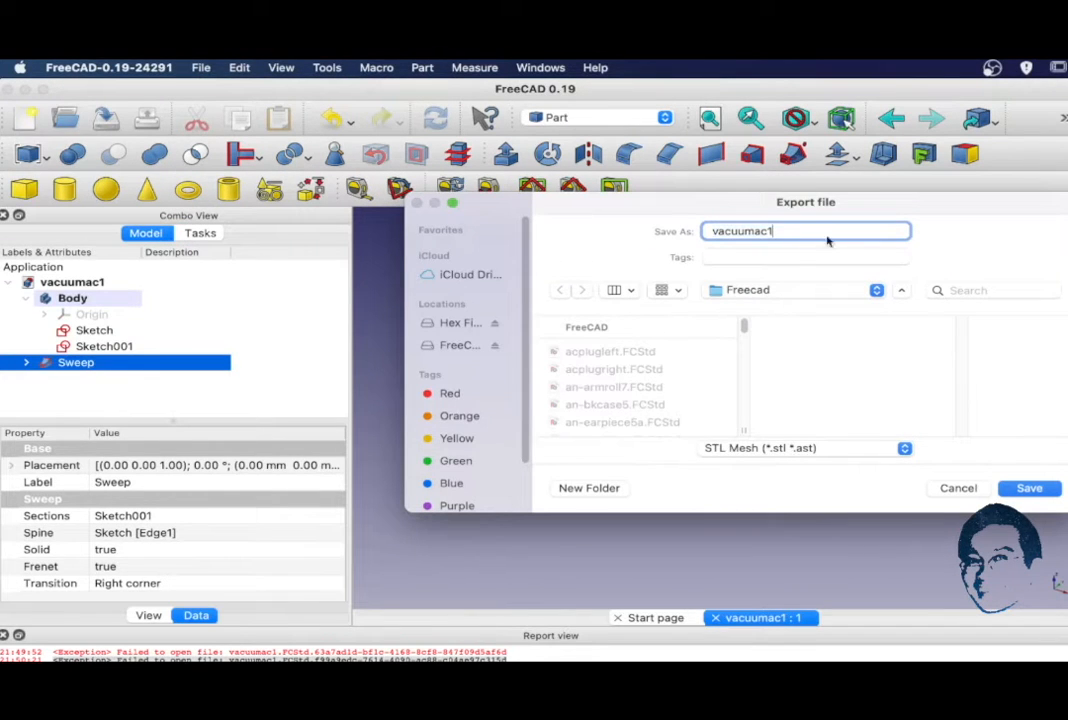
left_click(1030, 488)
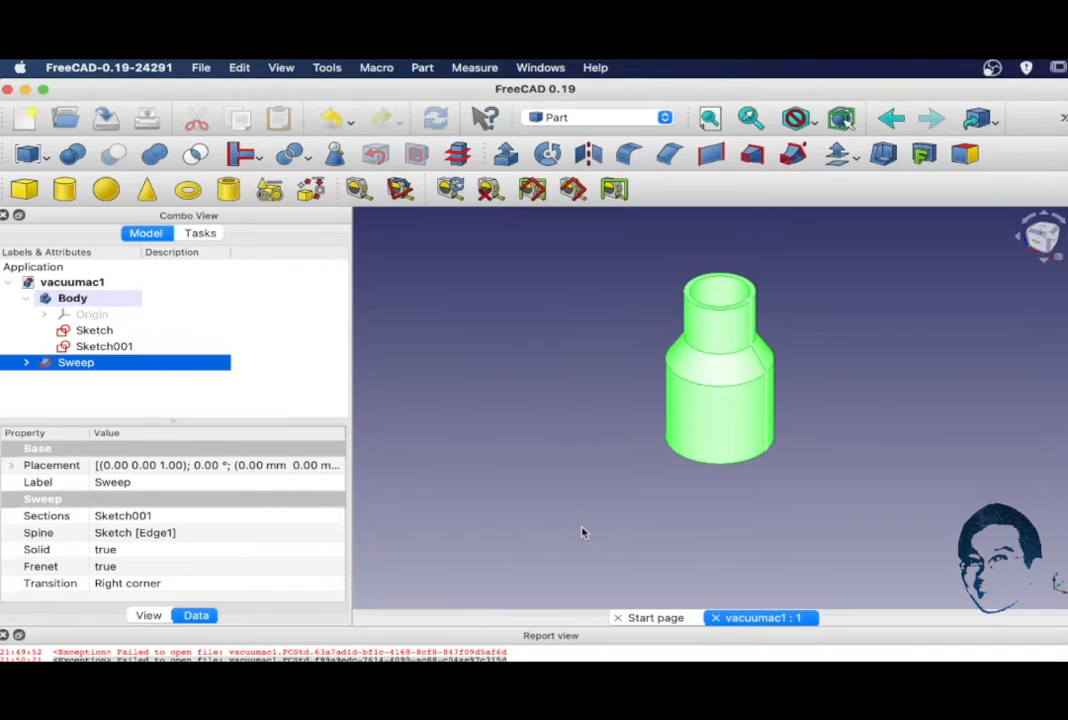
Step: Create a new document with a Part Design body and start a sketch on its XY plane
left_click(28, 118)
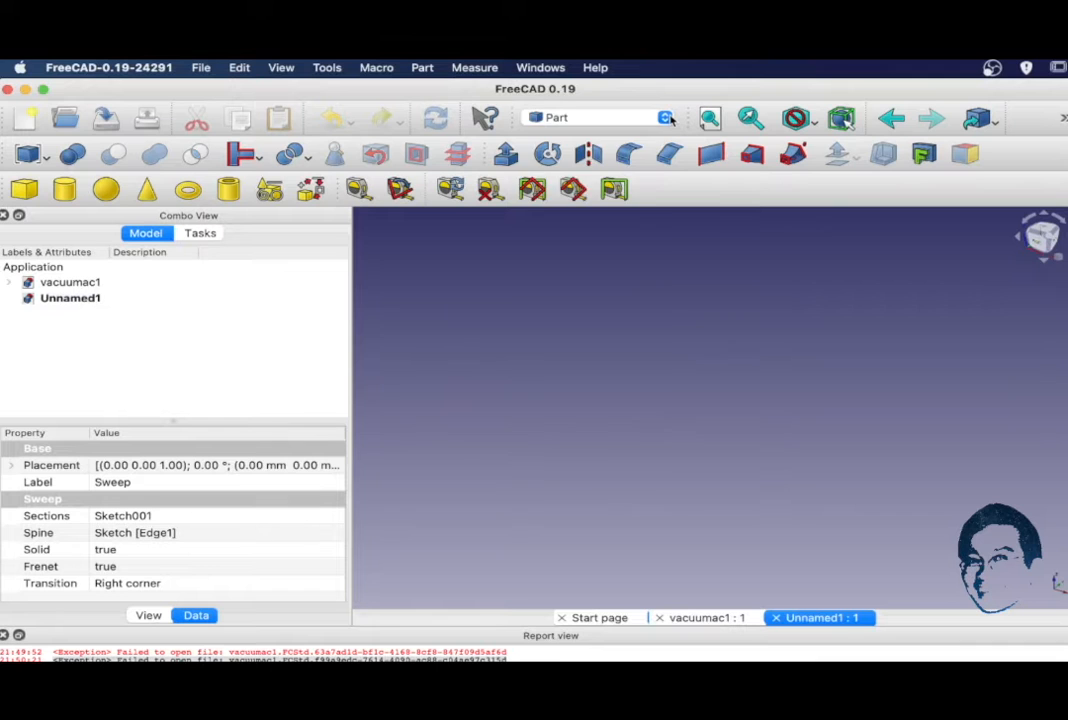
left_click(595, 117)
left_click(593, 266)
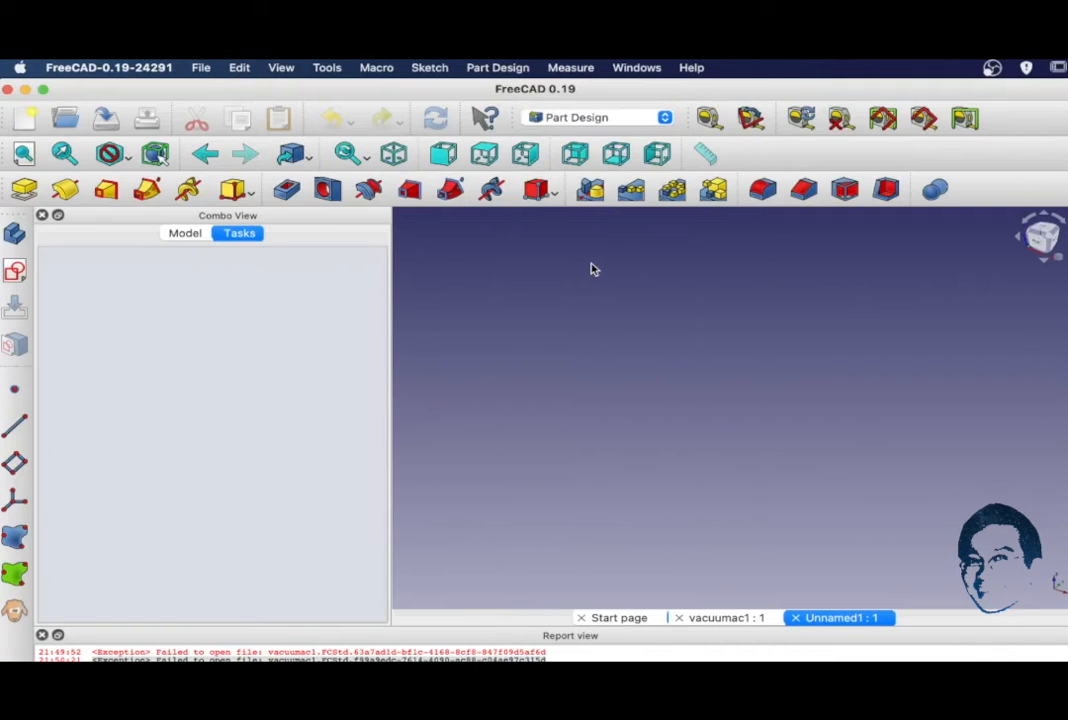
left_click(10, 230)
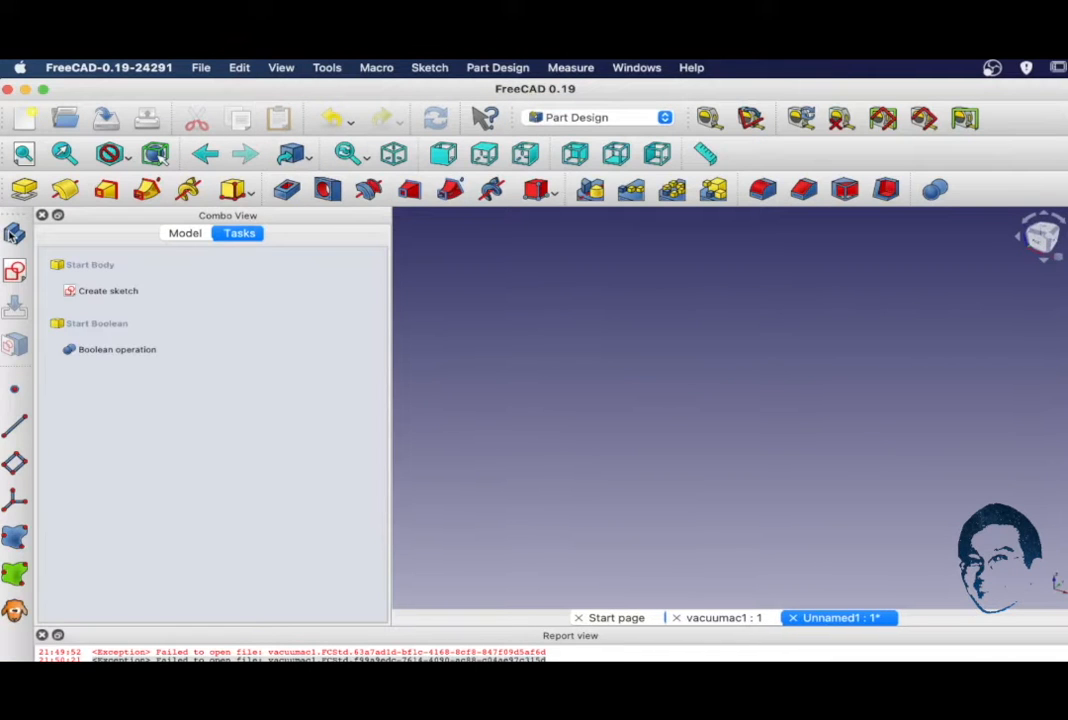
left_click(107, 292)
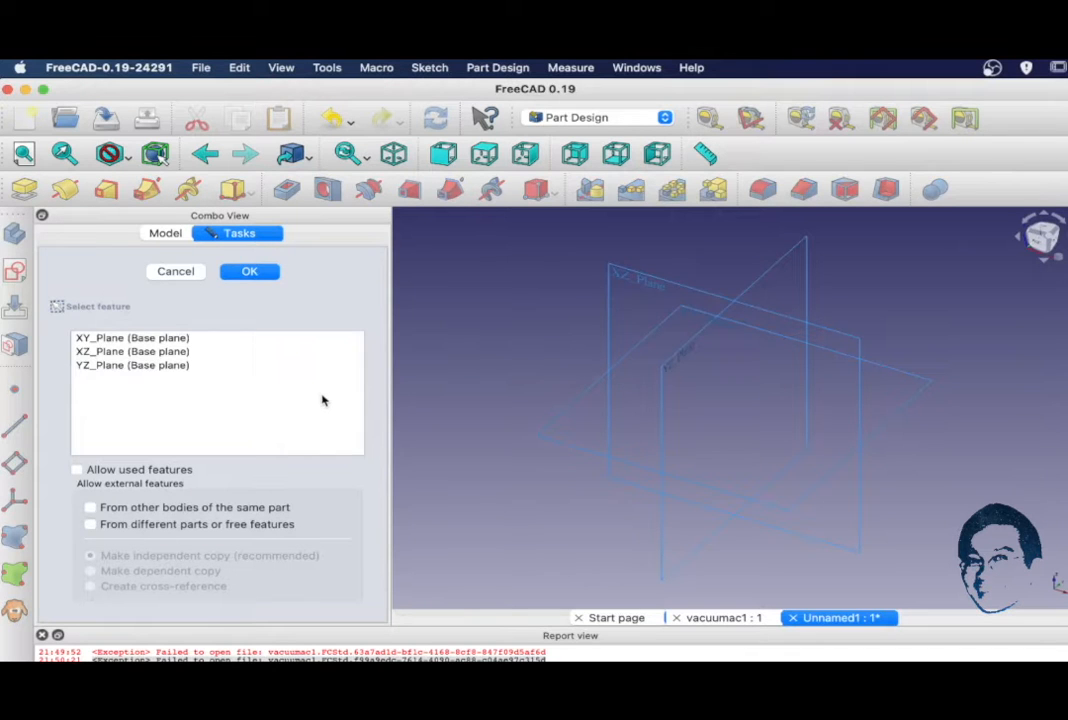
left_click(155, 340)
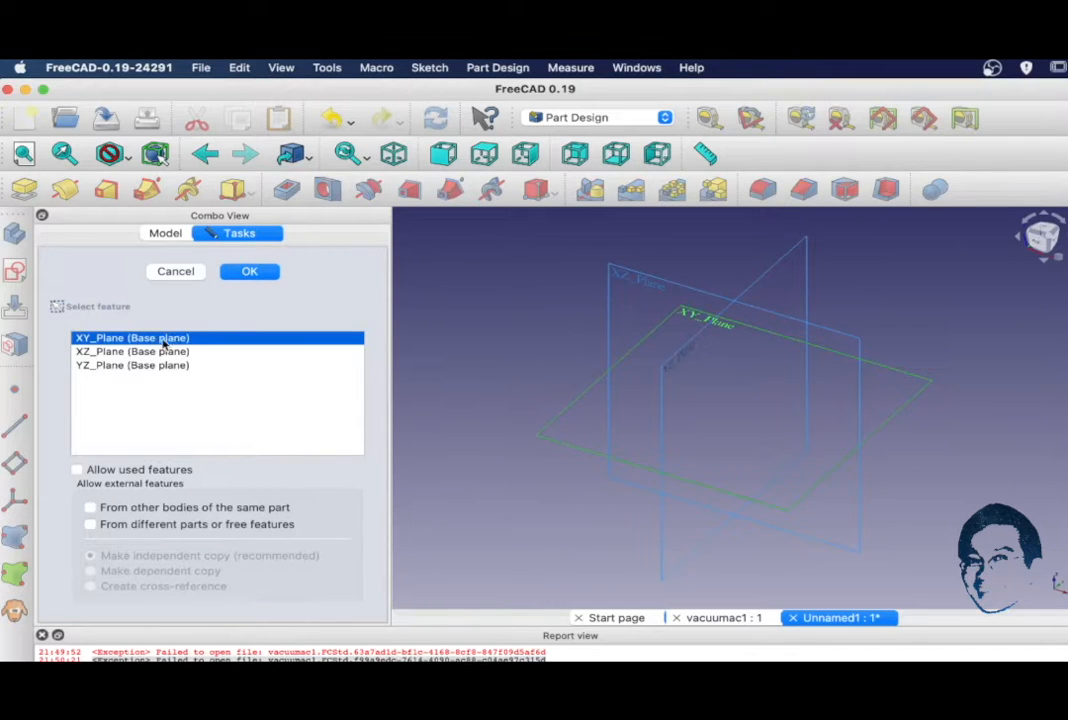
left_click(255, 273)
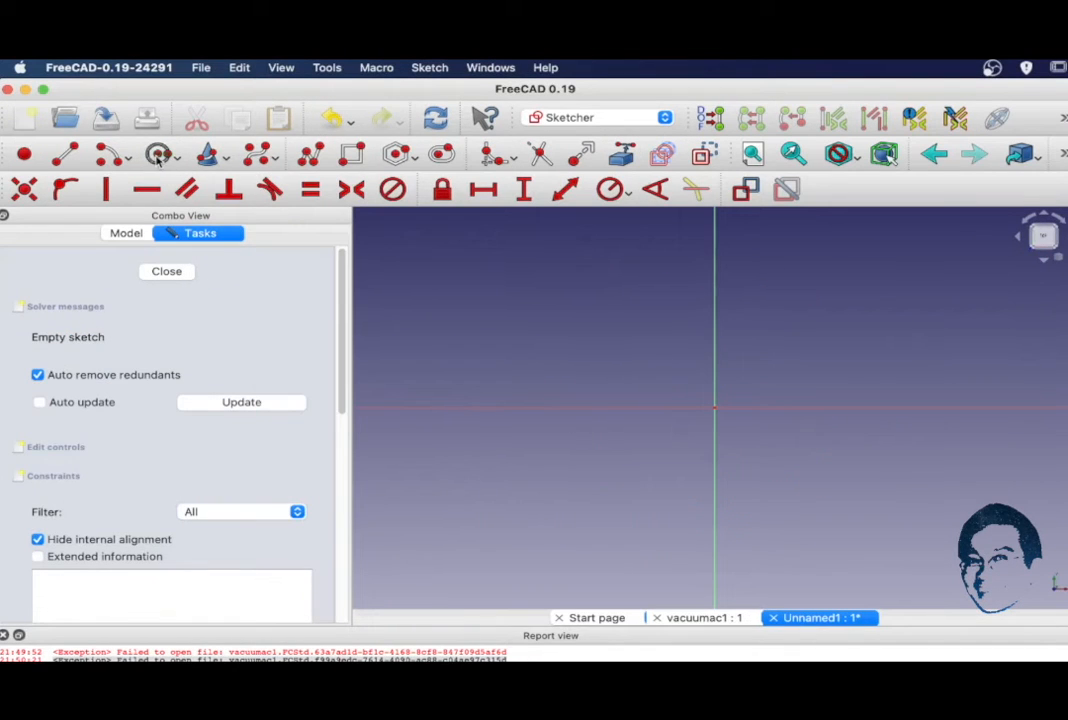
Step: Draw a circle centred on the origin, constrain its radius to 10 mm, and close the sketch
left_click(713, 407)
left_click(783, 452)
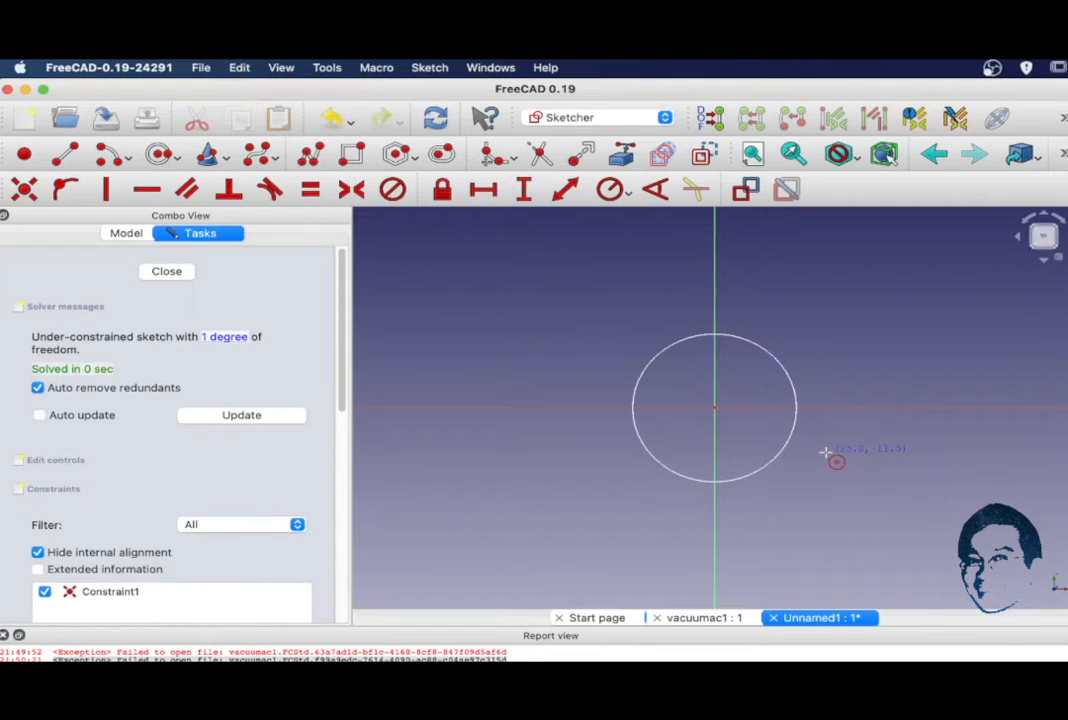
left_click(787, 447)
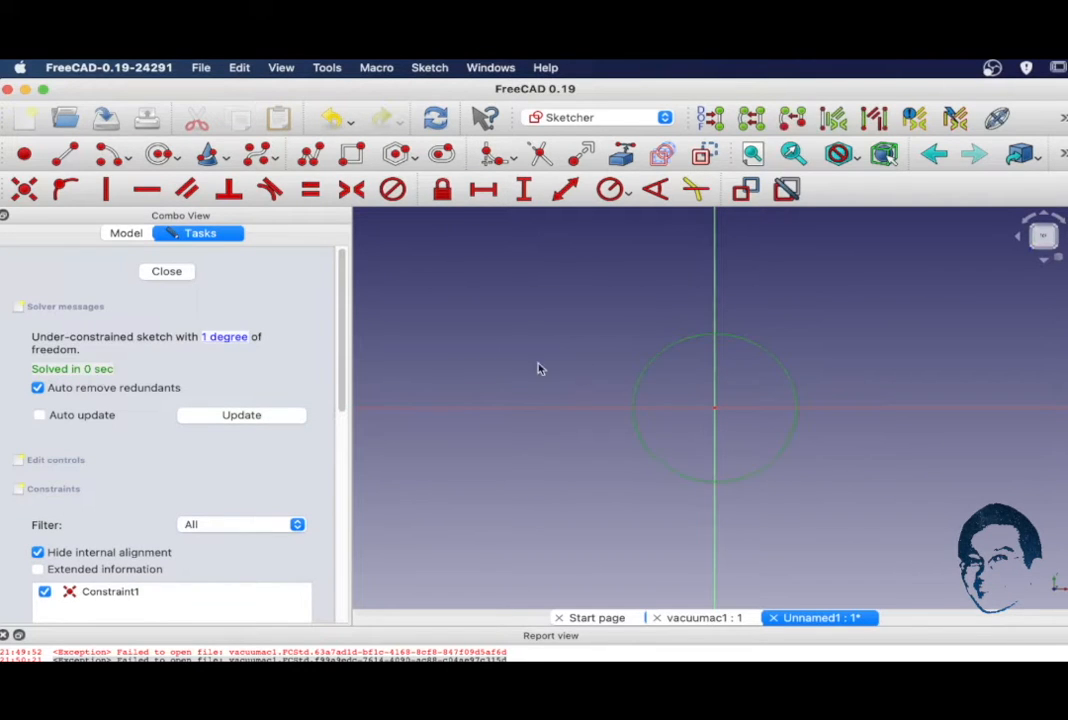
left_click(614, 191)
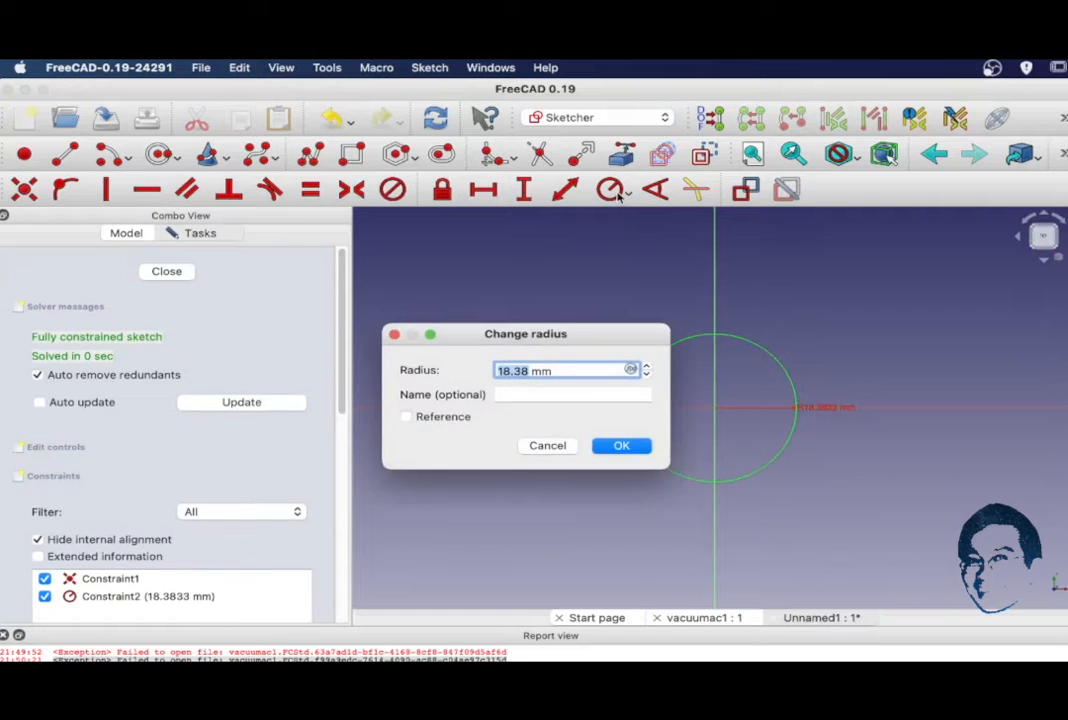
type("10mm")
key("Return")
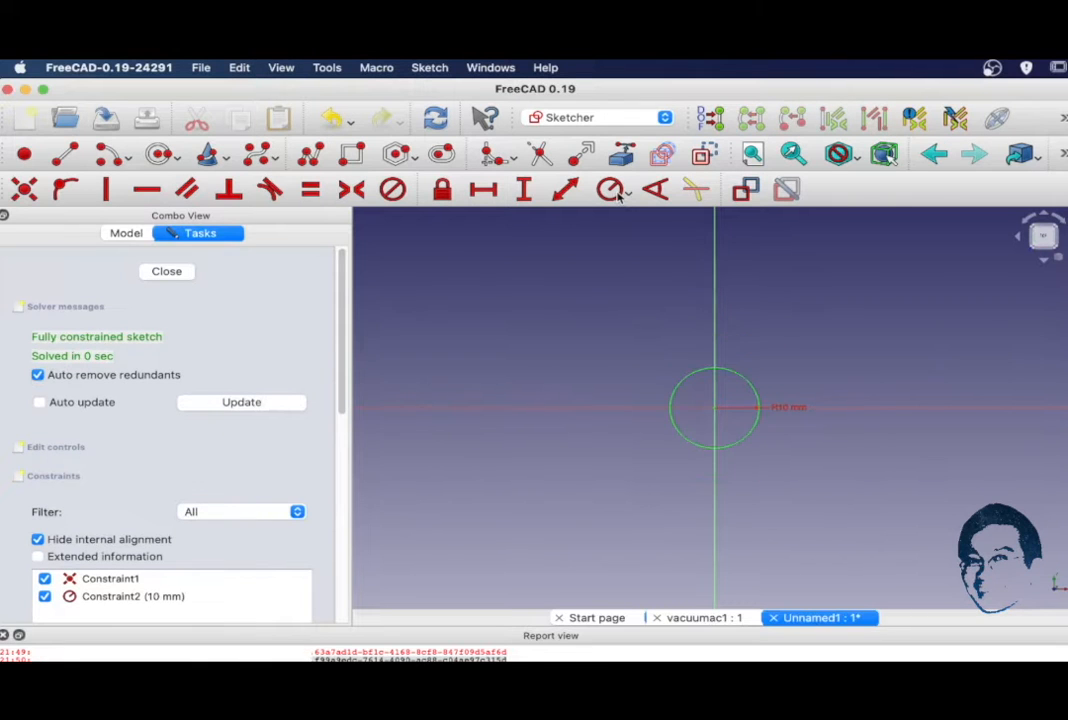
left_click(166, 271)
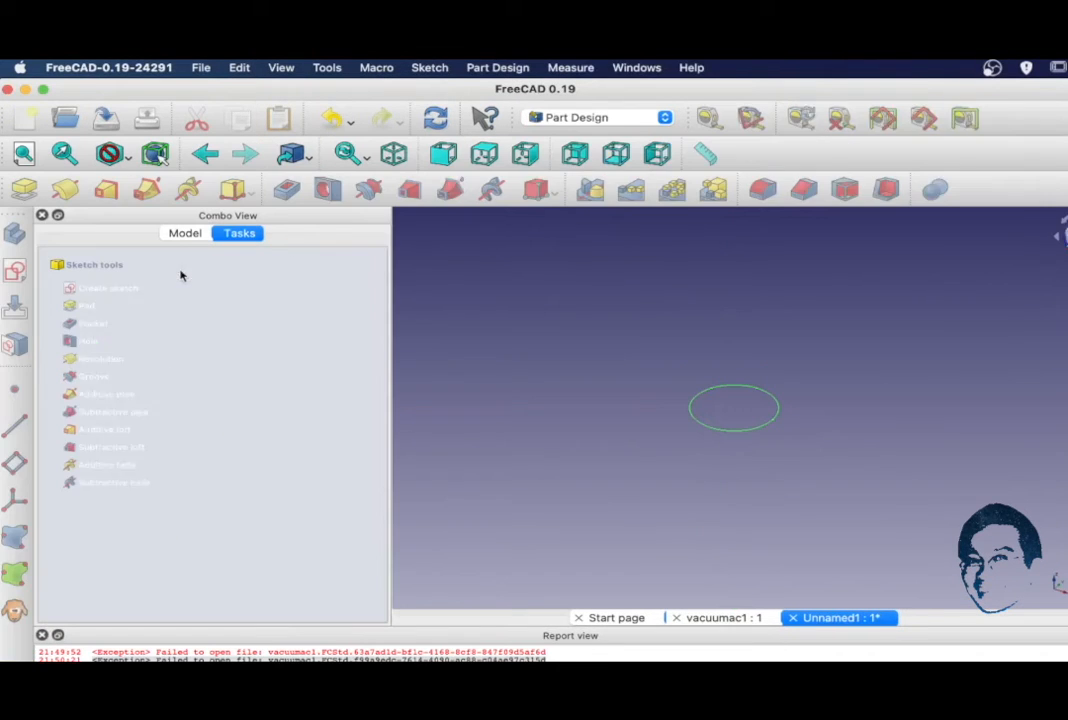
Step: Save the new document as vacuumac2
left_click(106, 118)
type("vacuumac2")
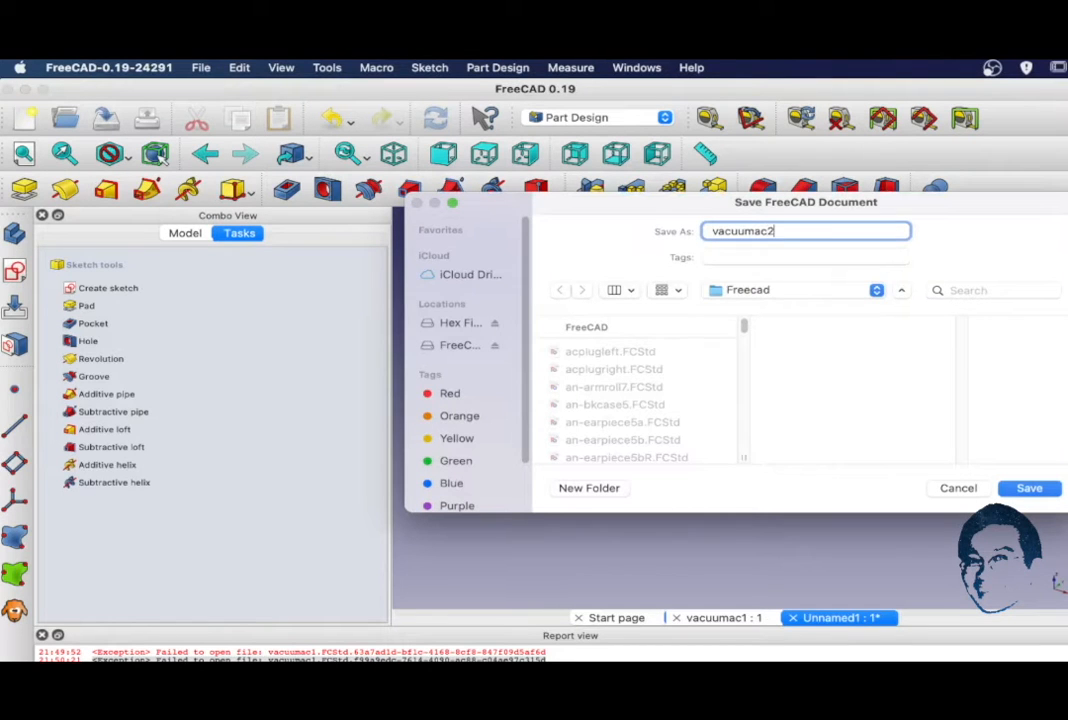
key("Return")
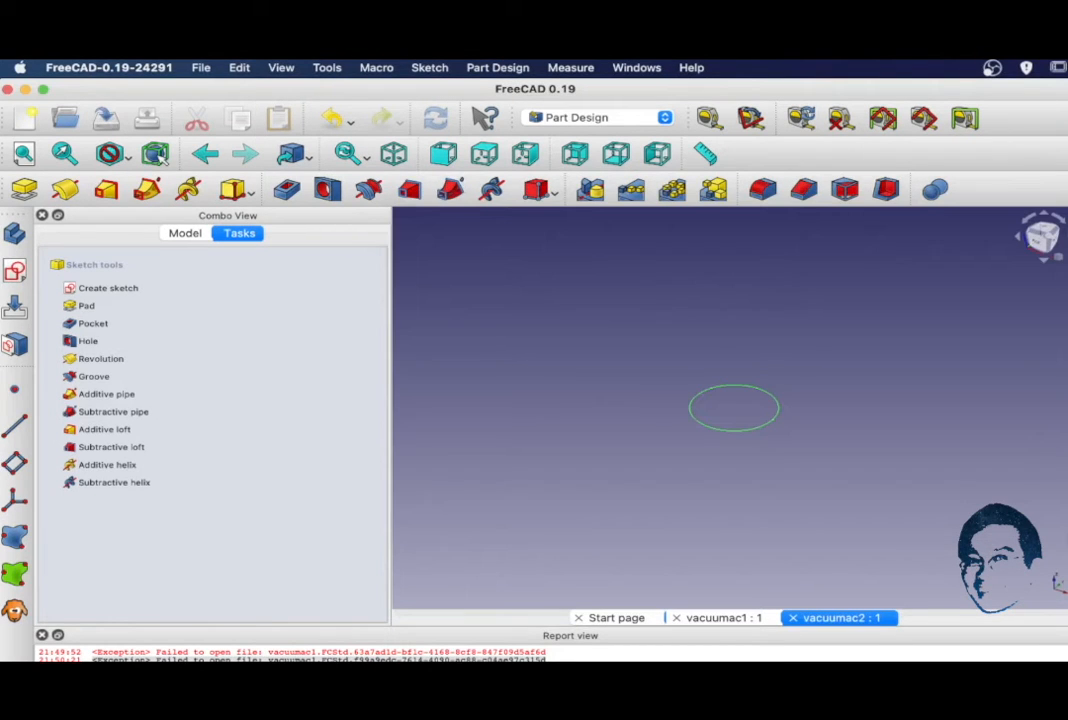
Step: Start a sketch on the XZ plane and draw a vertical line about 22 mm long upward from the base circle's outer edge
left_click(107, 290)
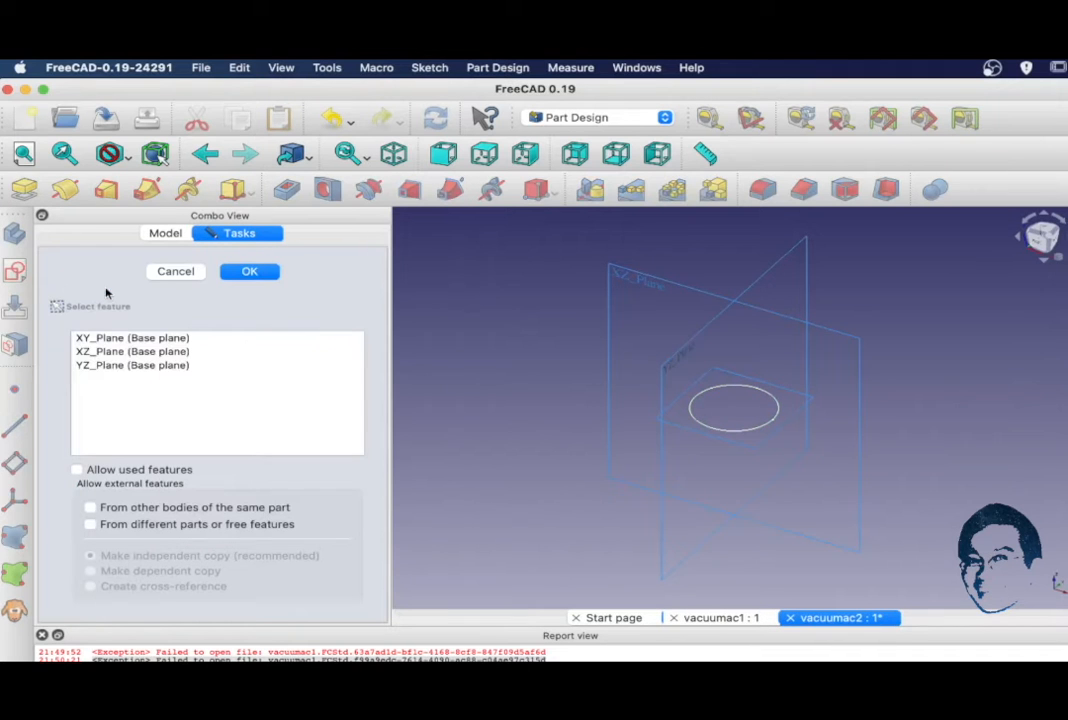
left_click(131, 352)
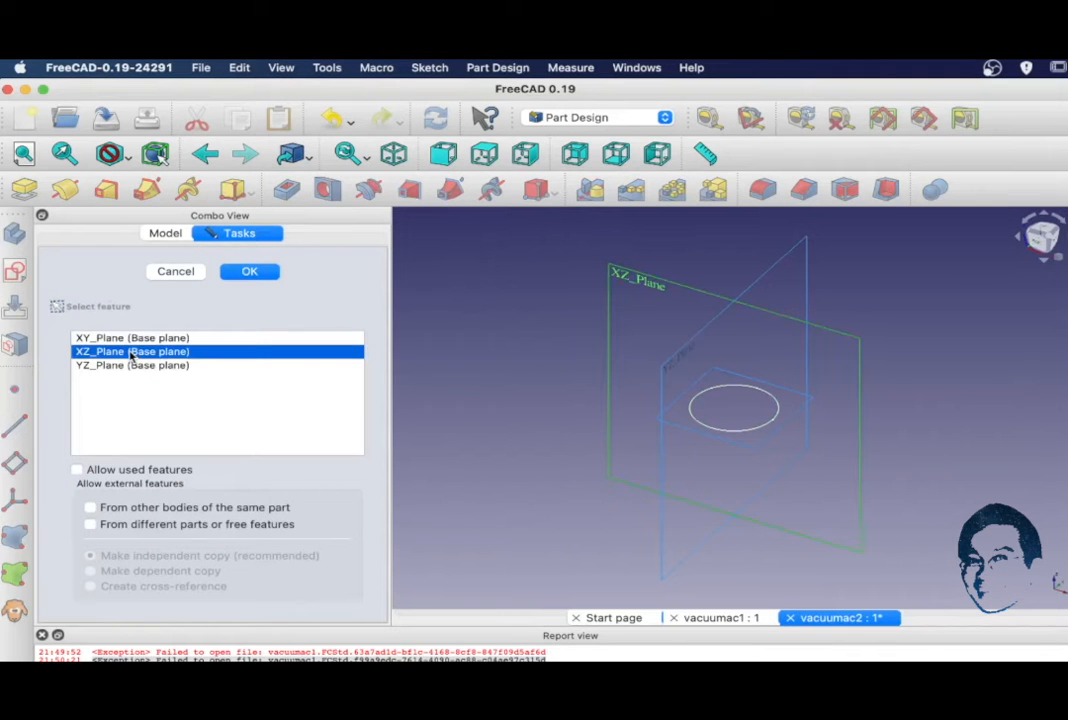
left_click(249, 272)
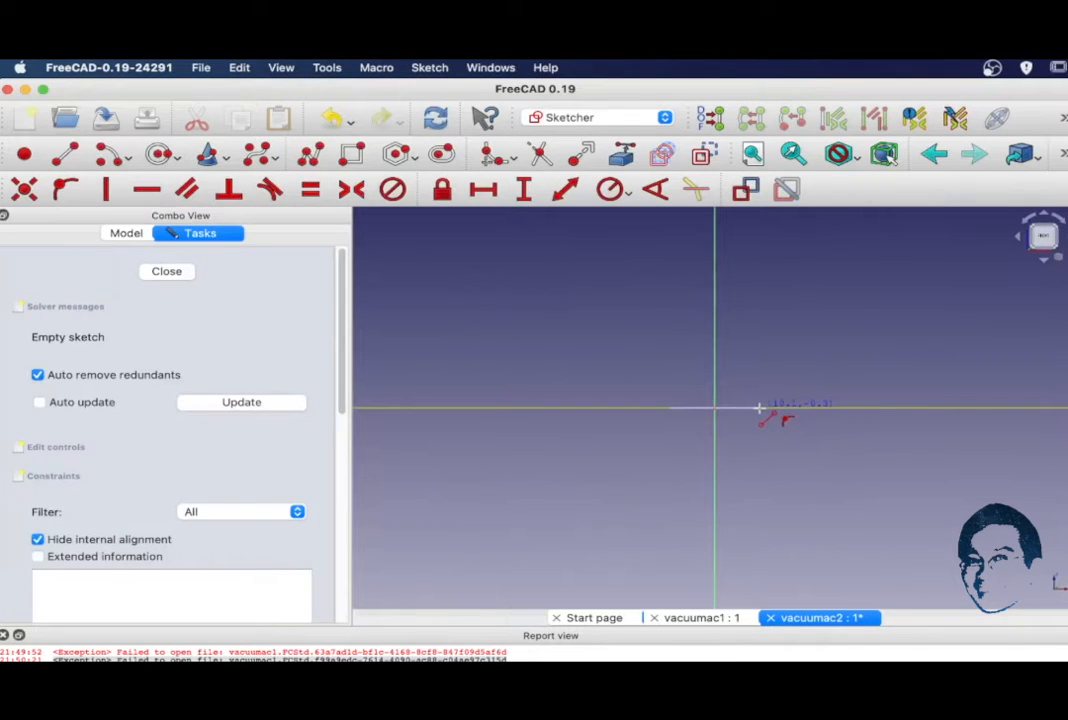
left_click(759, 408)
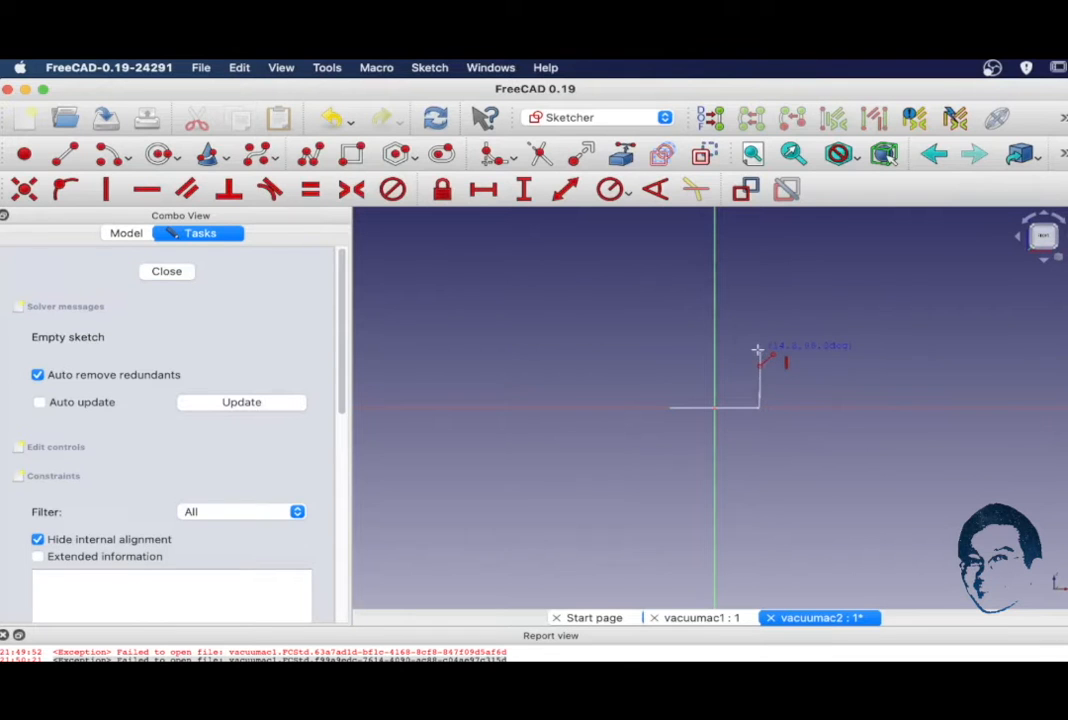
left_click(759, 318)
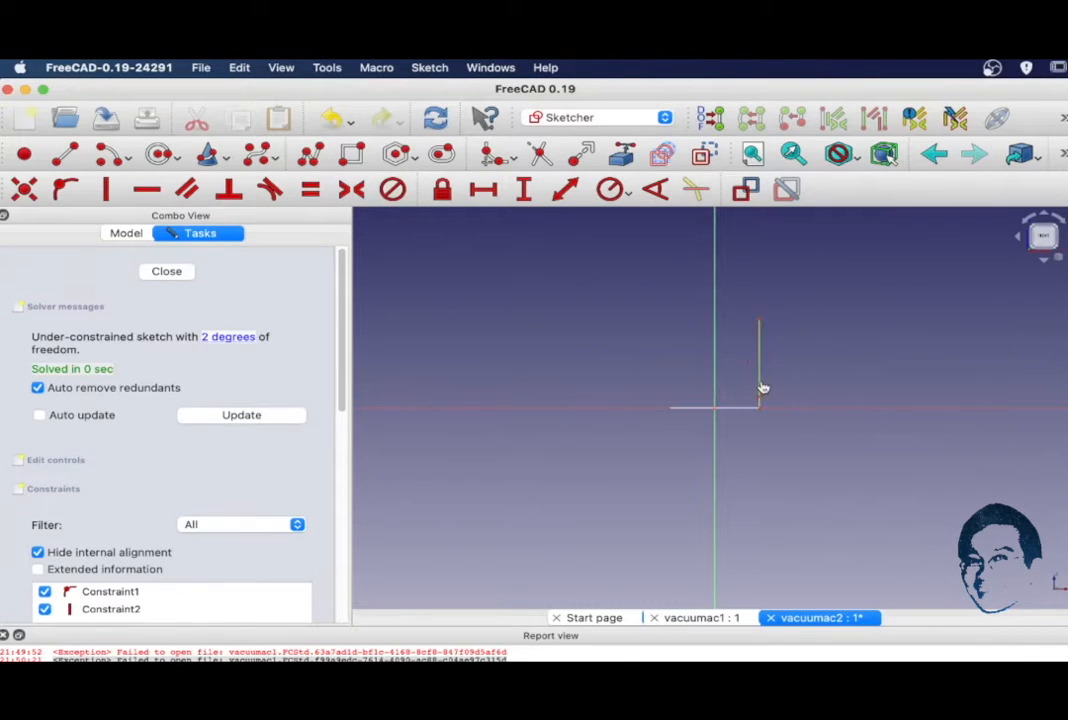
Step: Constrain the vertical line's length to 20 mm
left_click(761, 386)
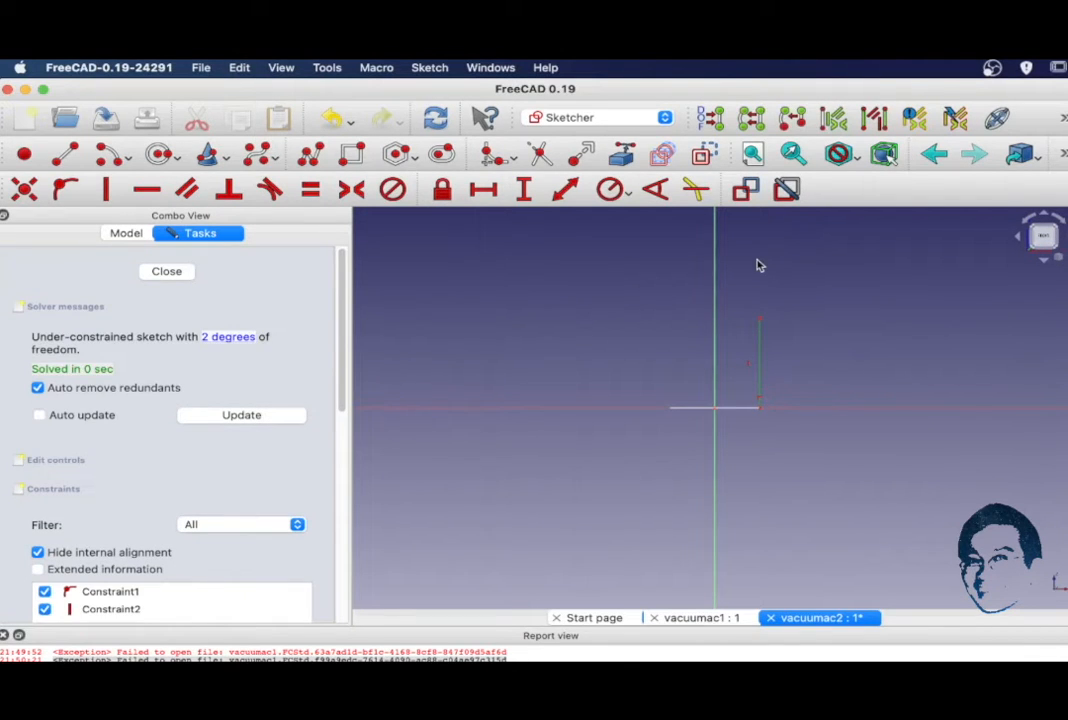
left_click(523, 189)
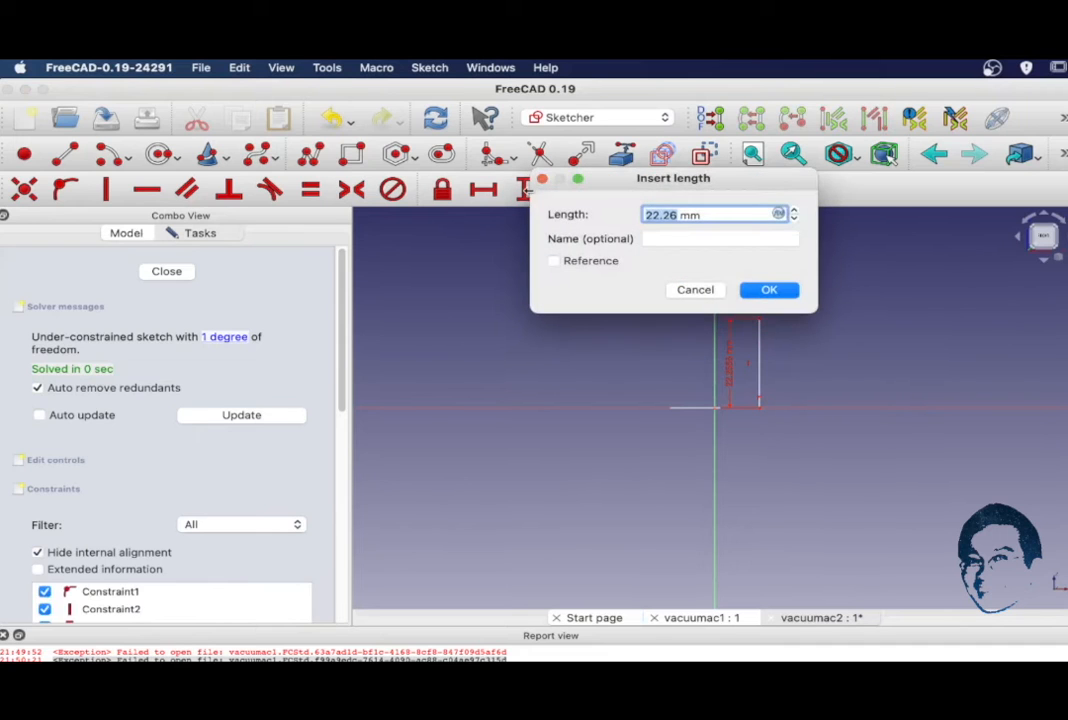
type("20")
key("Return")
Step: Extend the profile from the vertical line's upper end with a short inward-slanting line and a second vertical line above it
left_click(65, 150)
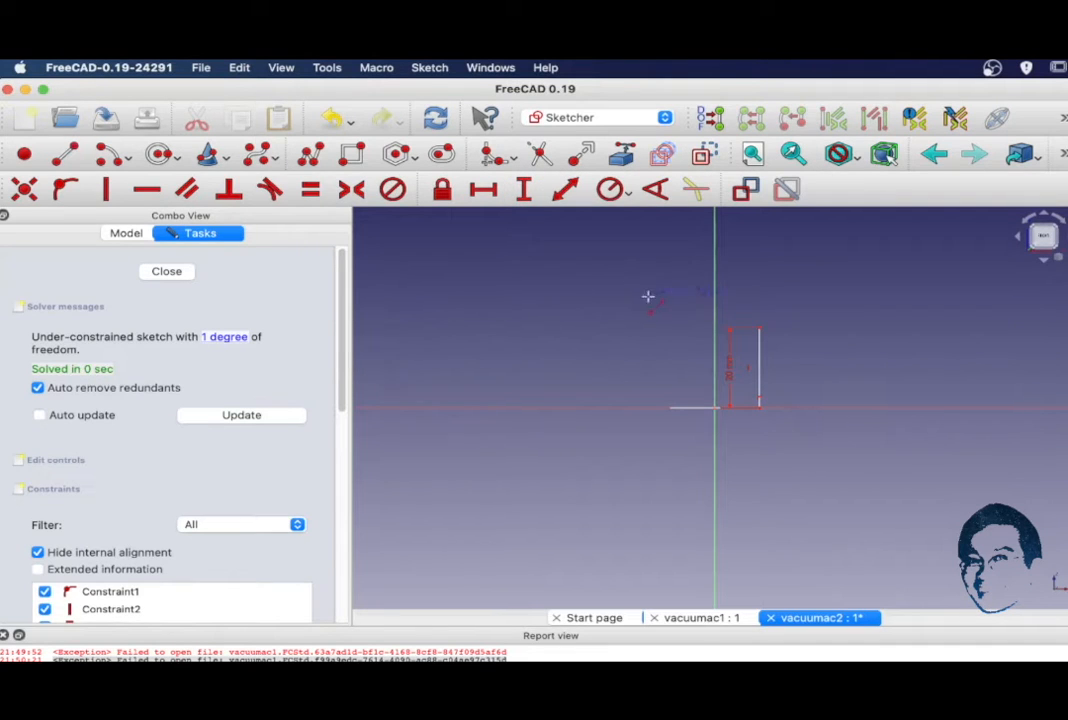
left_click(748, 316)
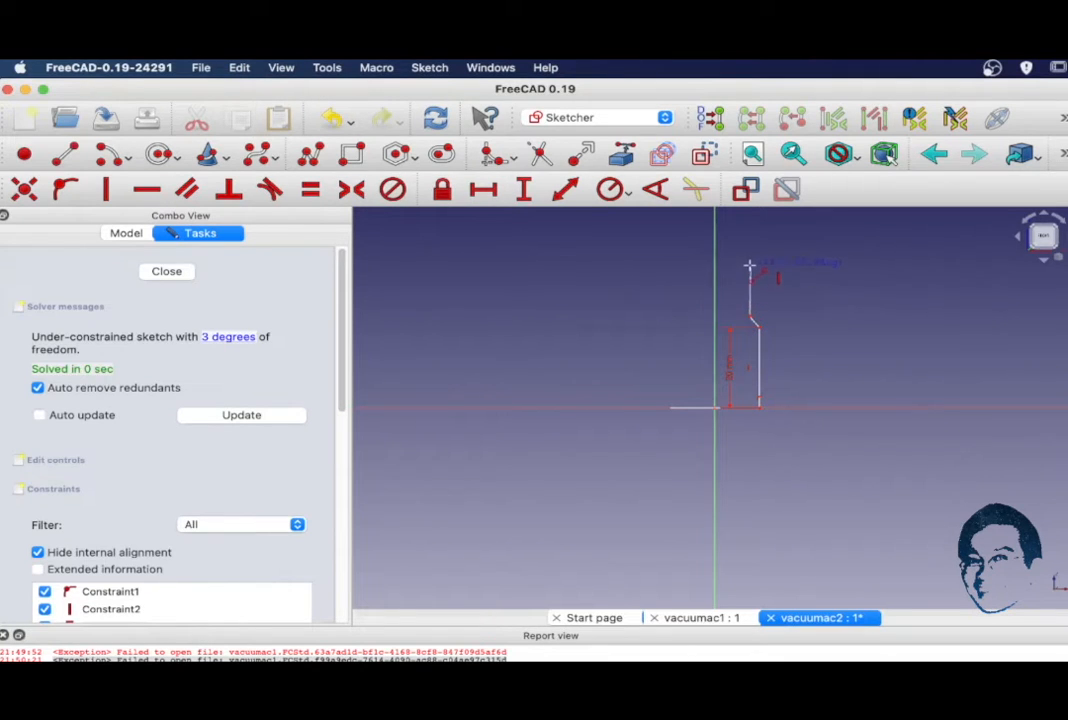
left_click(748, 271)
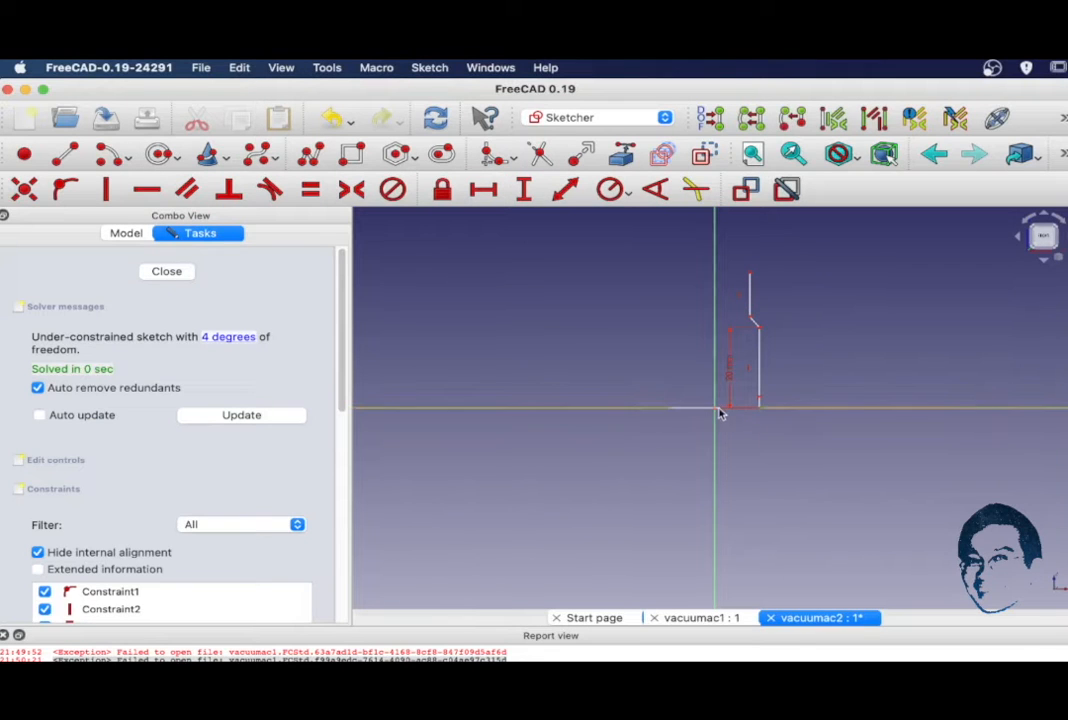
Step: Constrain the lower vertical line to 10 mm from the origin horizontally and the slanted line to 60° from the horizontal axis
left_click(477, 189)
type("15mm")
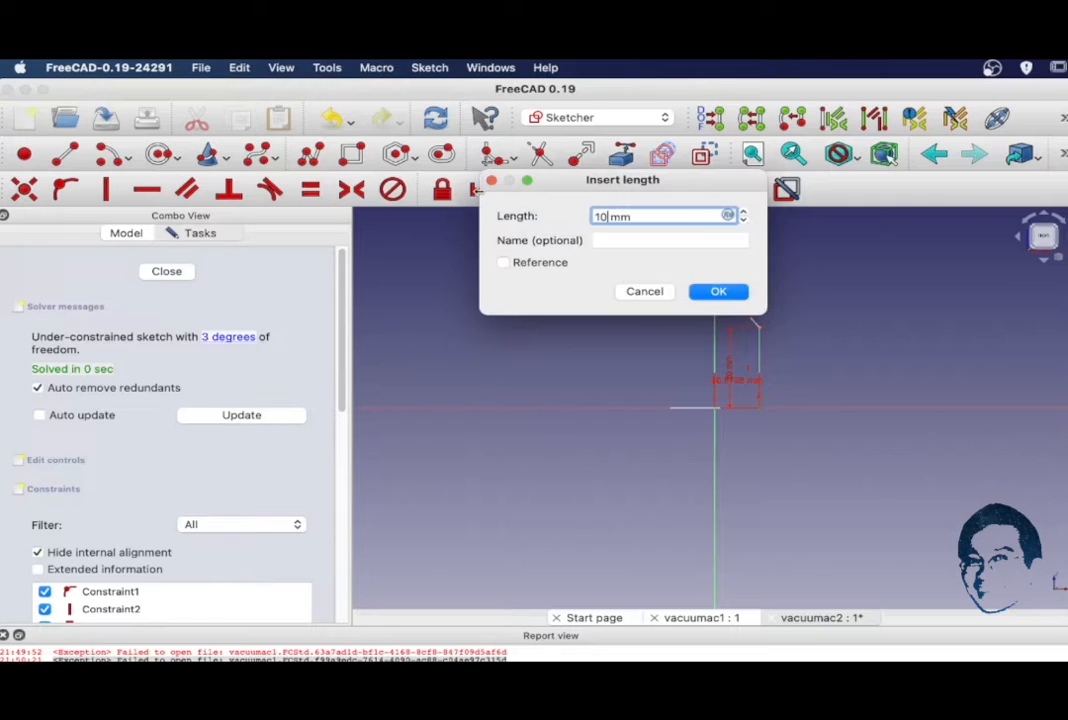
key("Return")
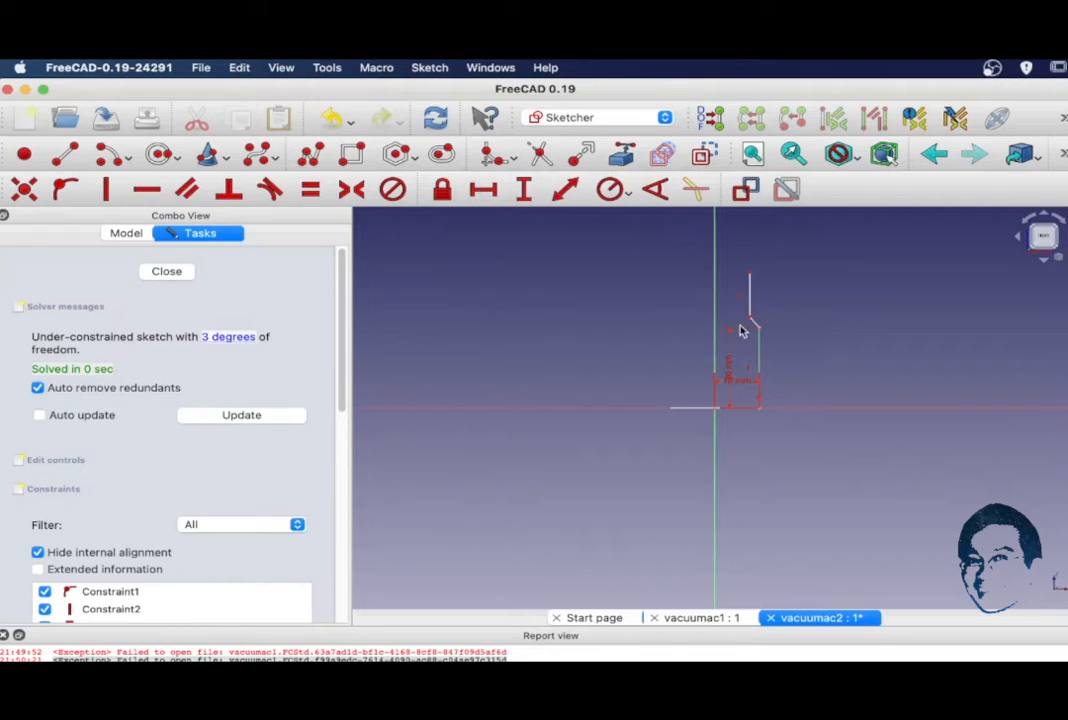
left_click(655, 189)
type("60")
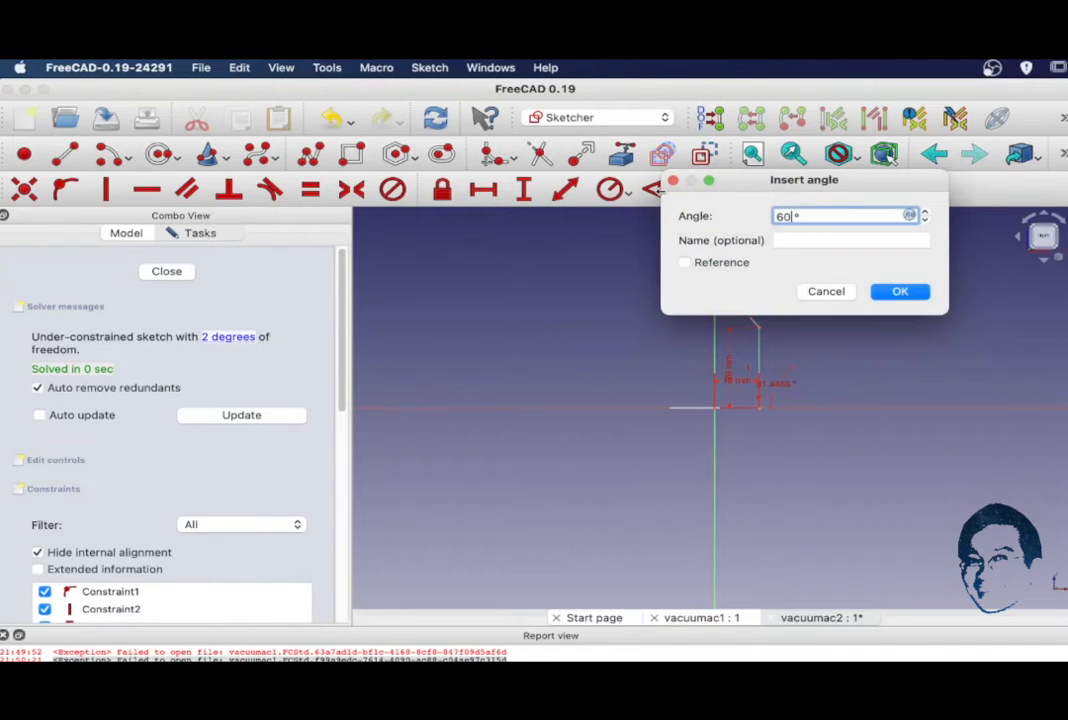
key("Return")
Step: Constrain the upper vertical line's length to 20 mm
left_click(754, 296)
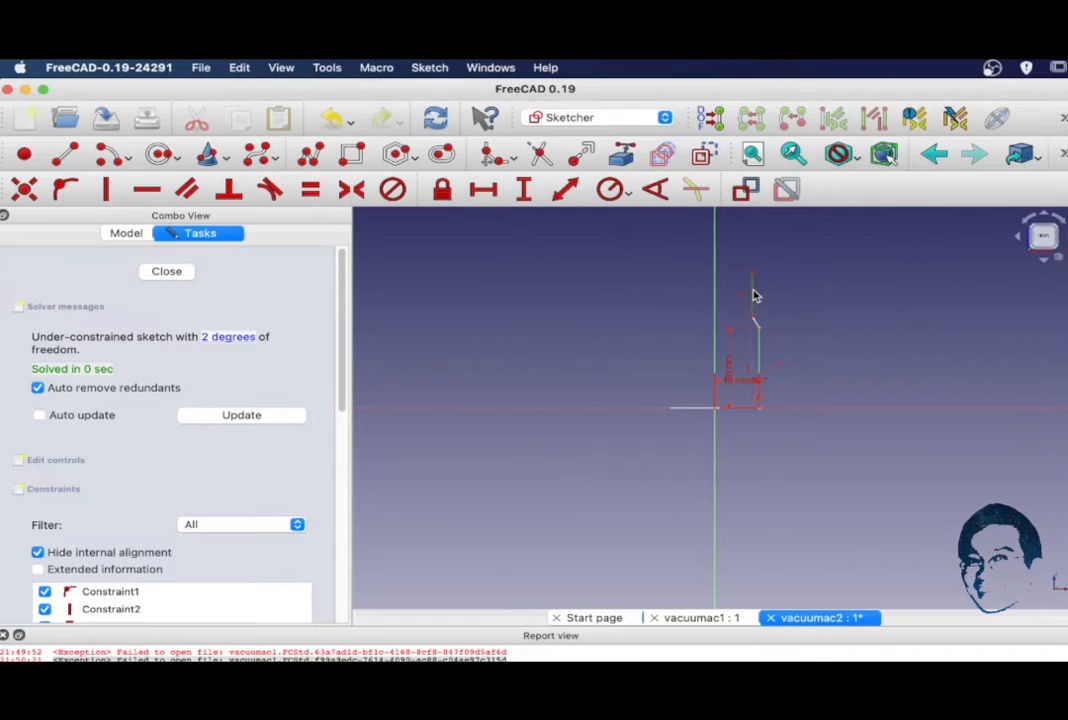
left_click(525, 190)
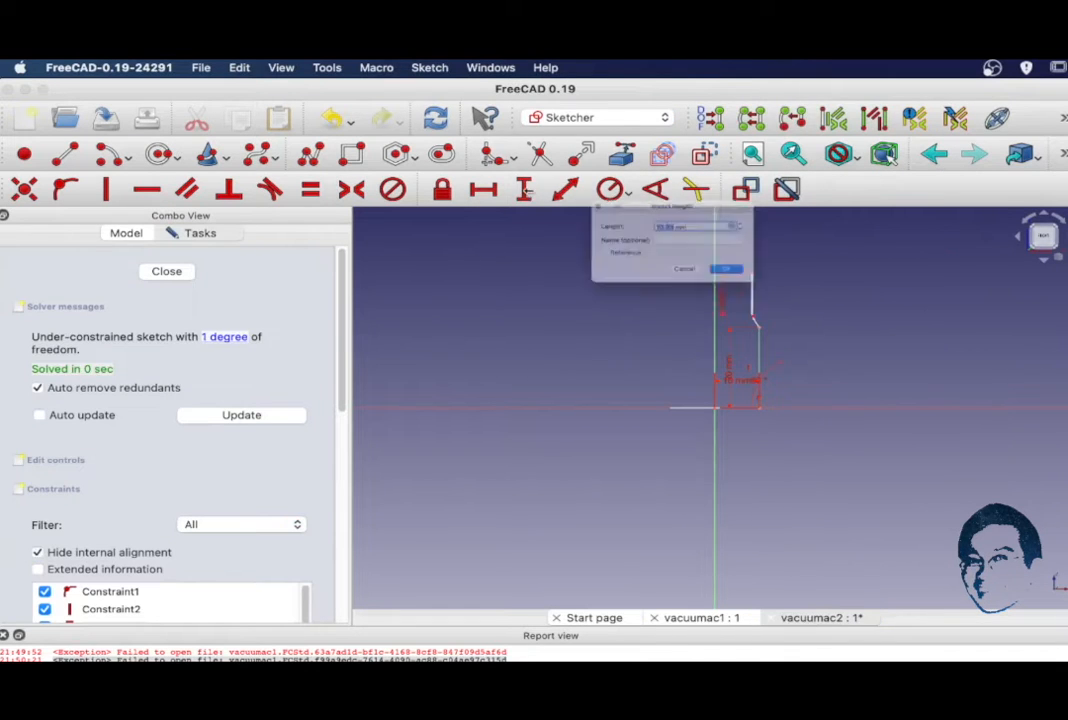
type("20")
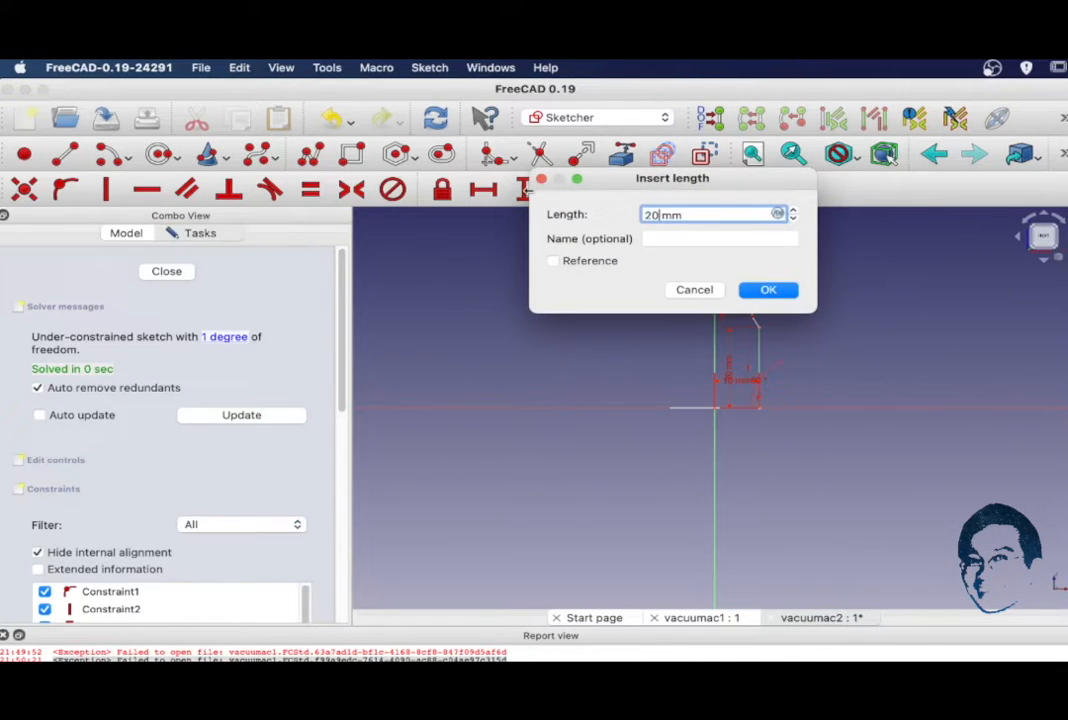
key("Return")
Step: Constrain the upper vertical line's top end to a horizontal distance of 9.2 mm from the vertical axis
left_click(753, 155)
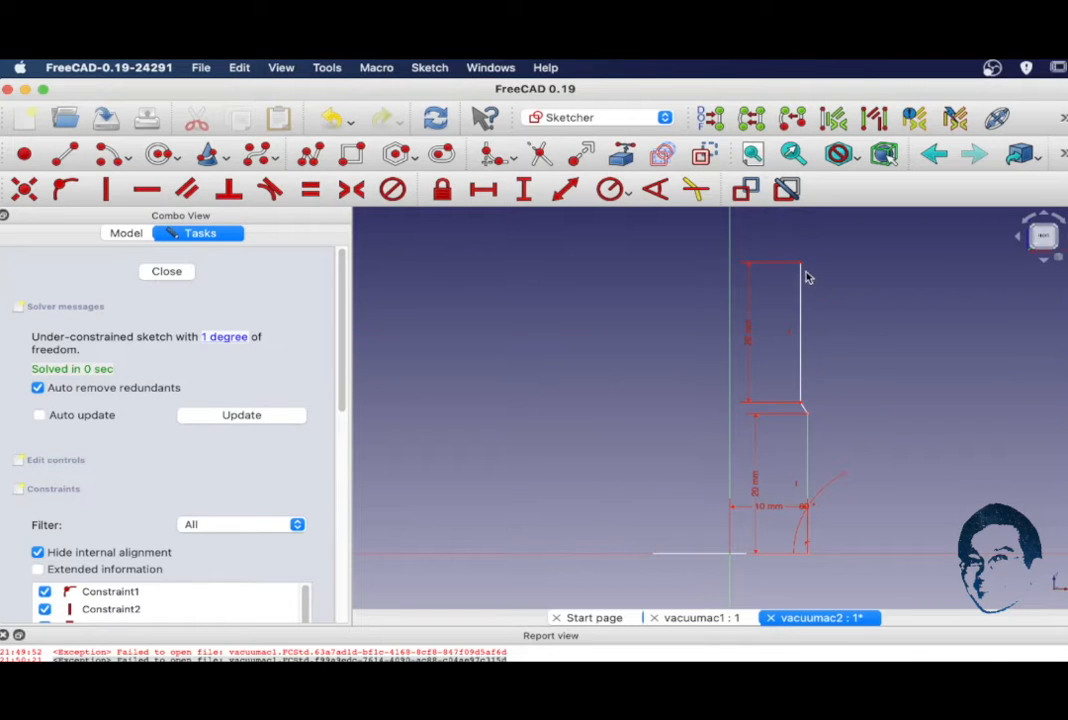
left_click(485, 190)
type("9.2")
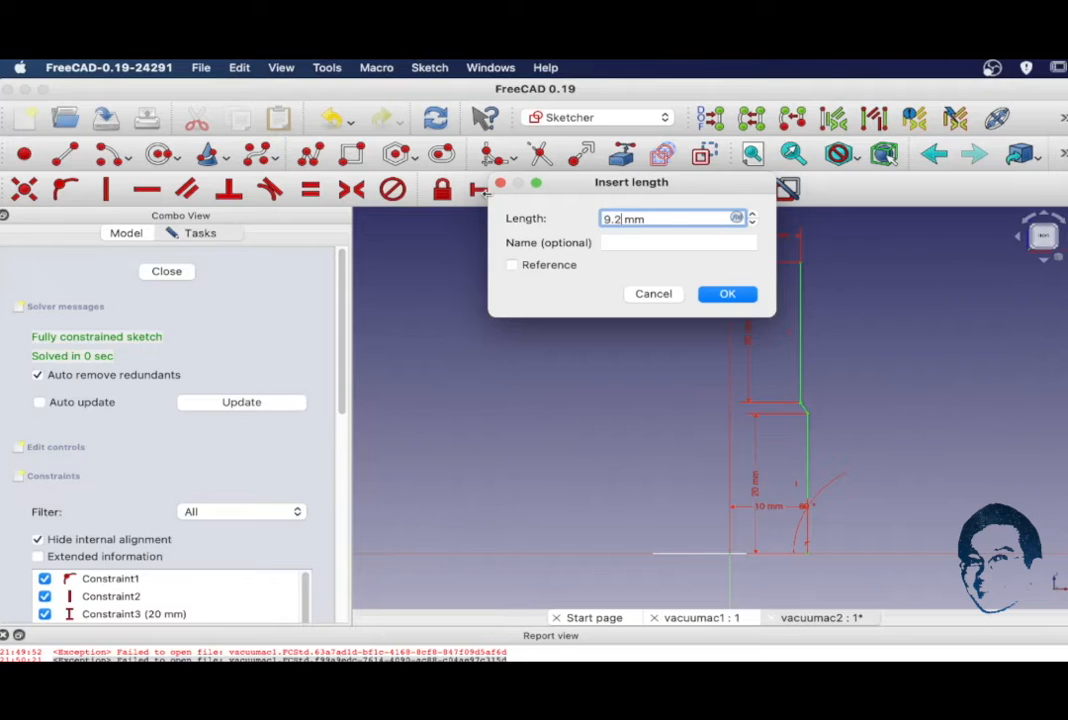
left_click(735, 293)
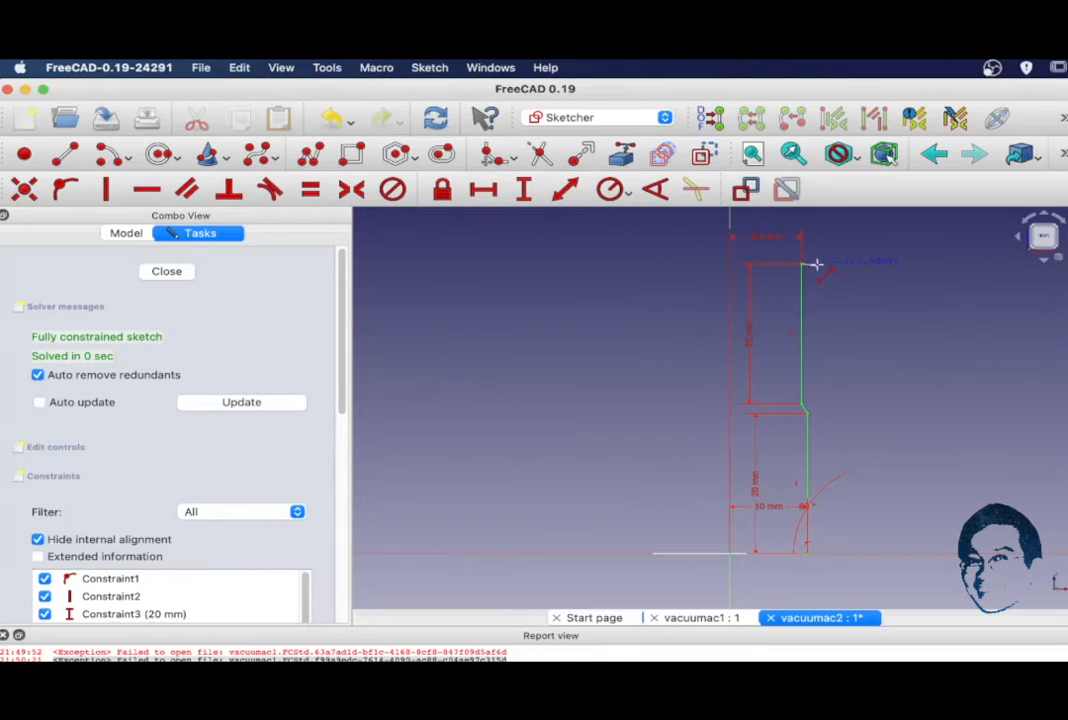
Step: Close the wall profile with a short top edge, an outer vertical line, an outward slant, a lower outer vertical line and a bottom edge on the horizontal axis
left_click(813, 264)
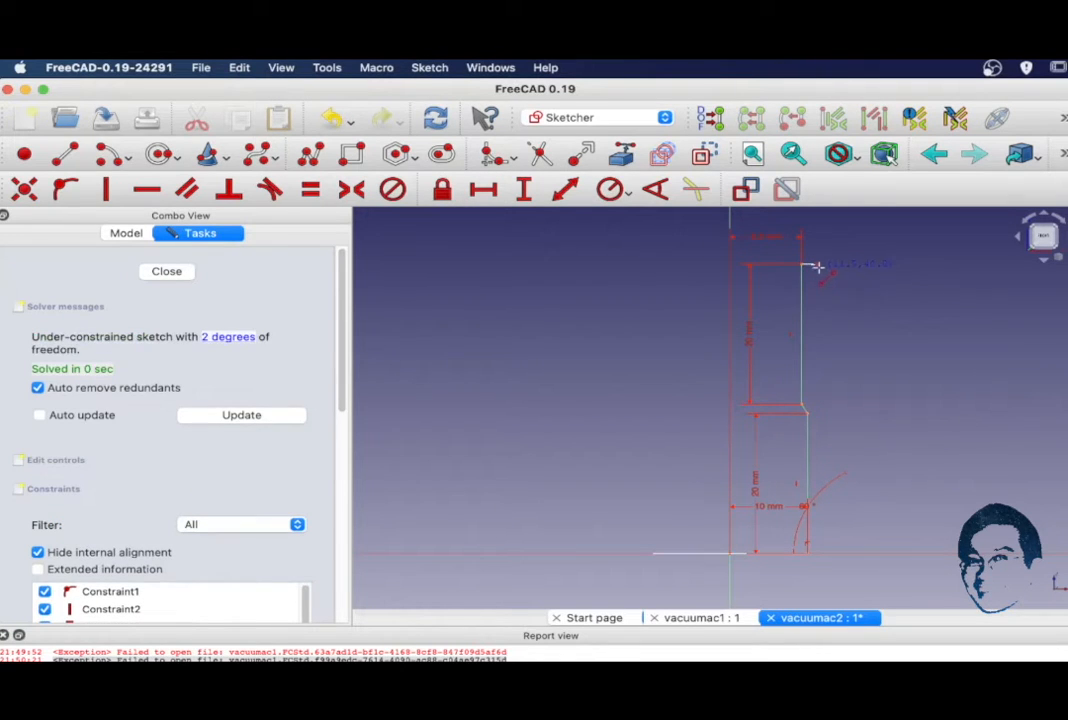
left_click(817, 401)
left_click(823, 408)
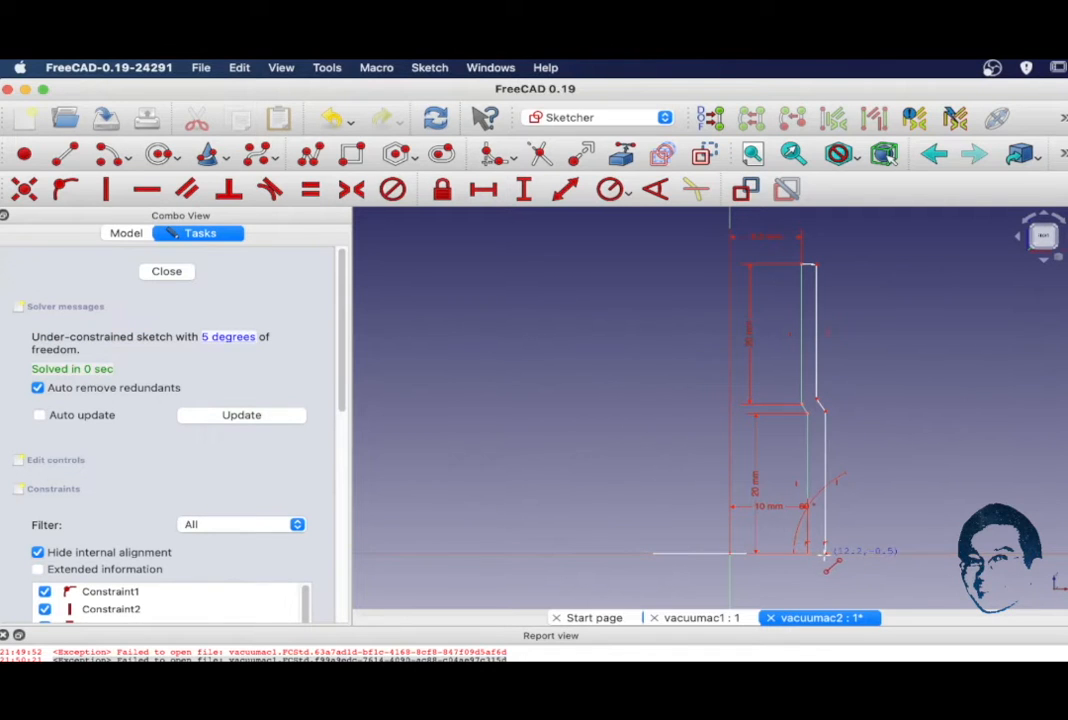
left_click(825, 553)
left_click(808, 554)
Step: Constrain the profile's bottom and top edges to a horizontal length of 2 mm each, and make the top edge horizontal
left_click(485, 192)
type("2")
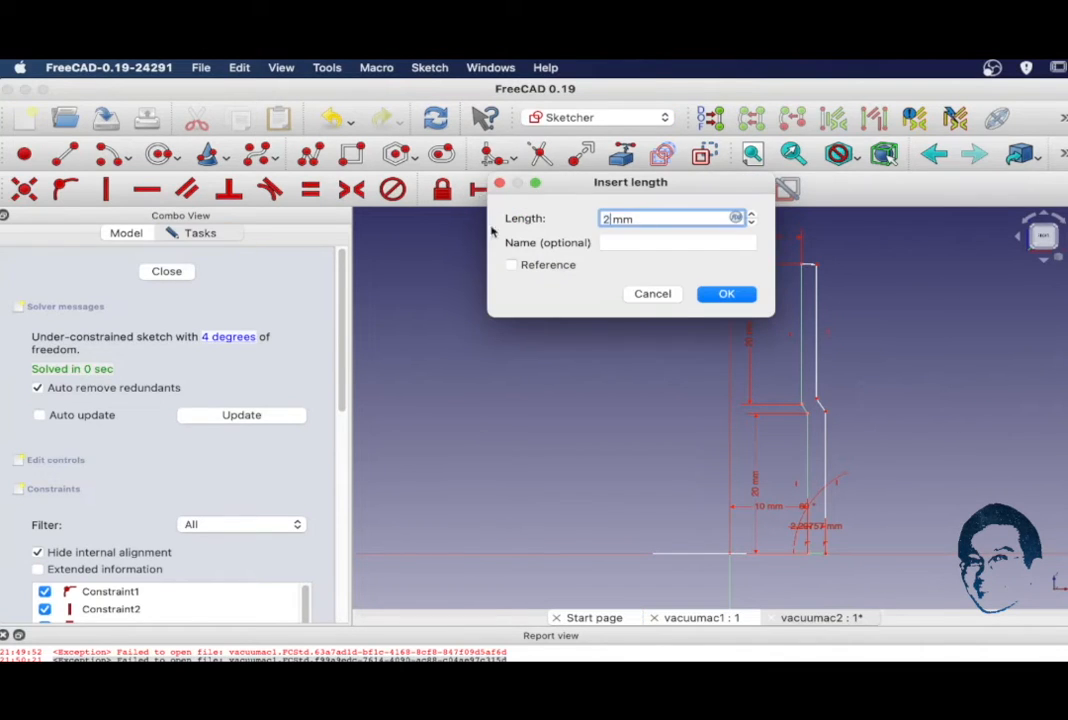
left_click(727, 293)
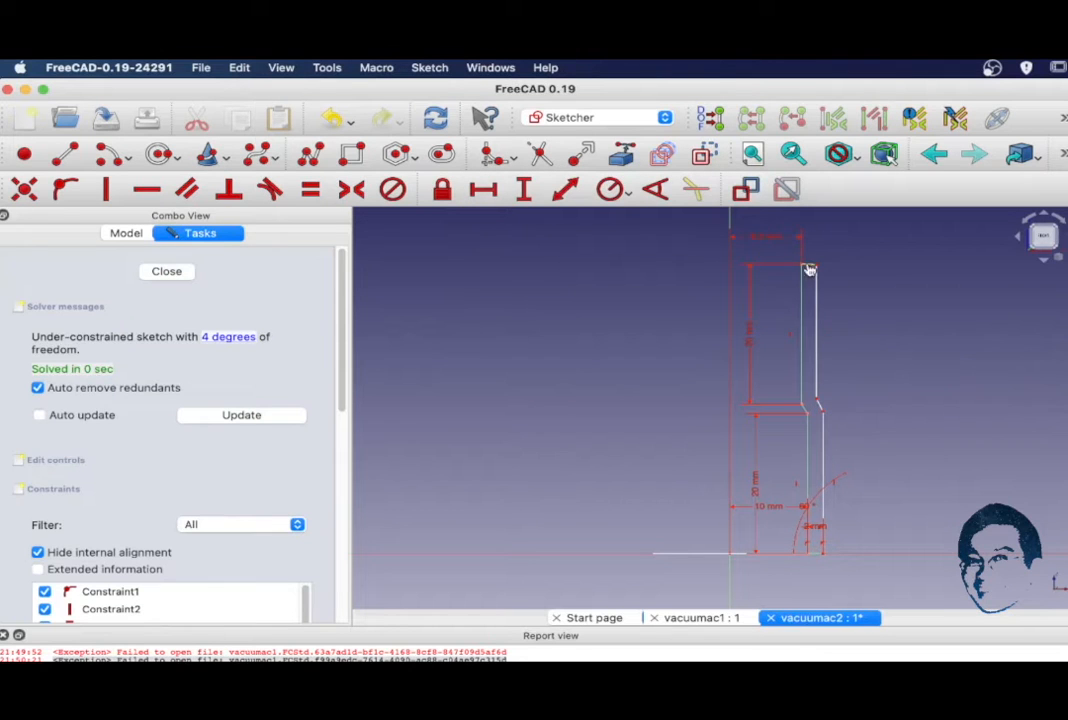
left_click(485, 192)
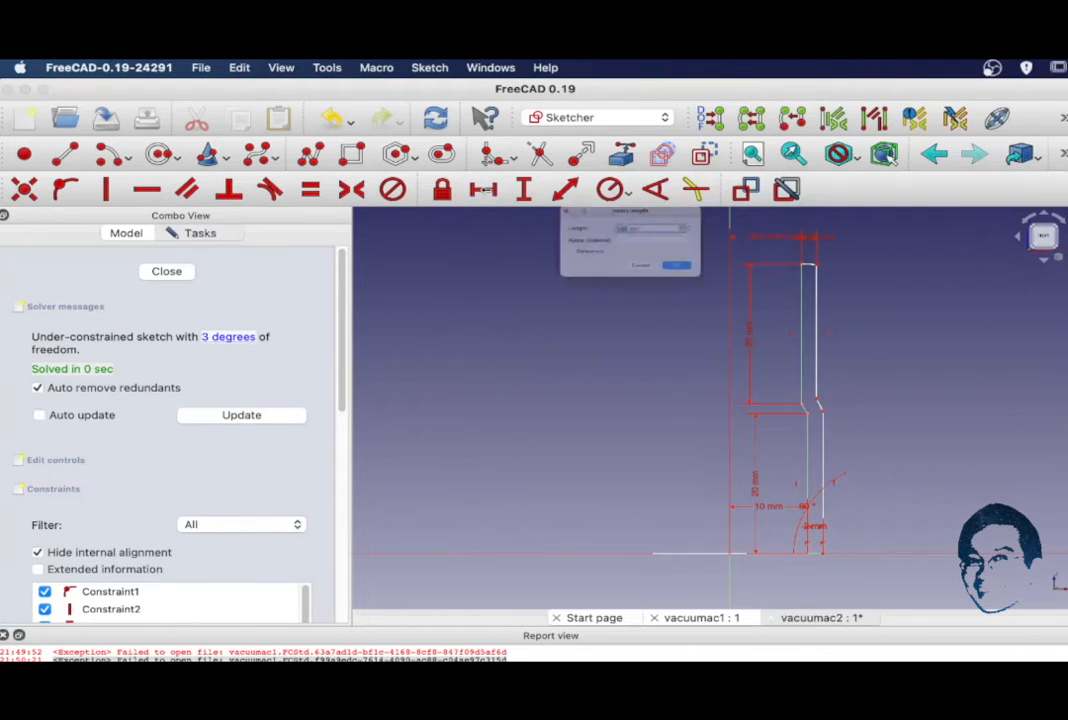
type("2")
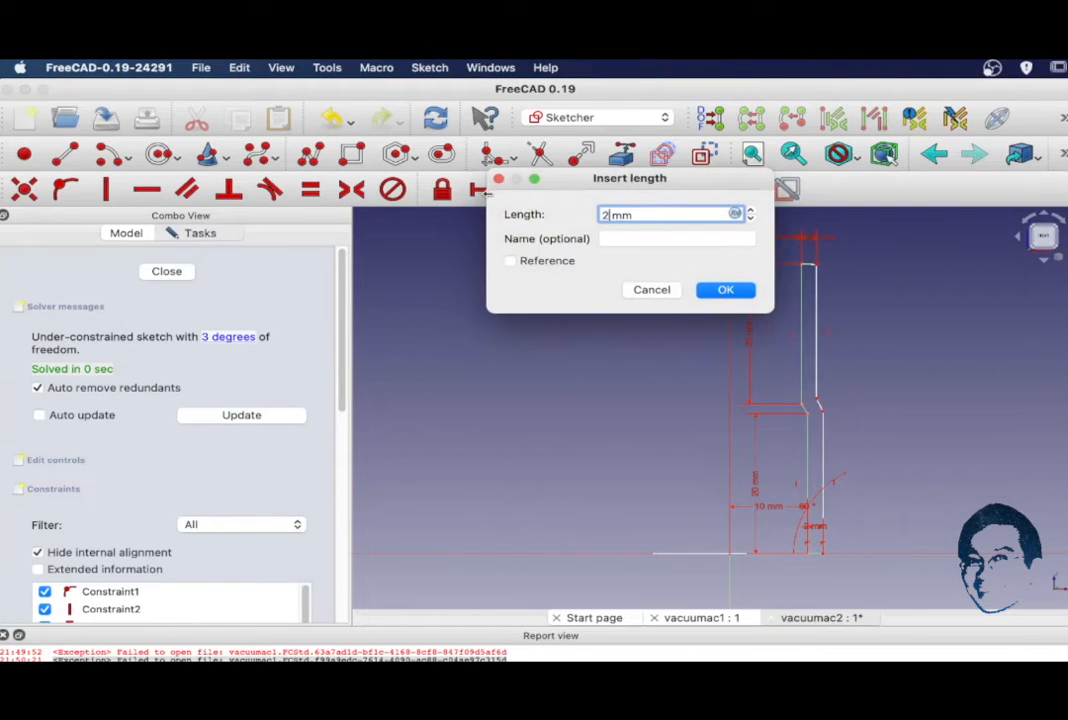
left_click(726, 290)
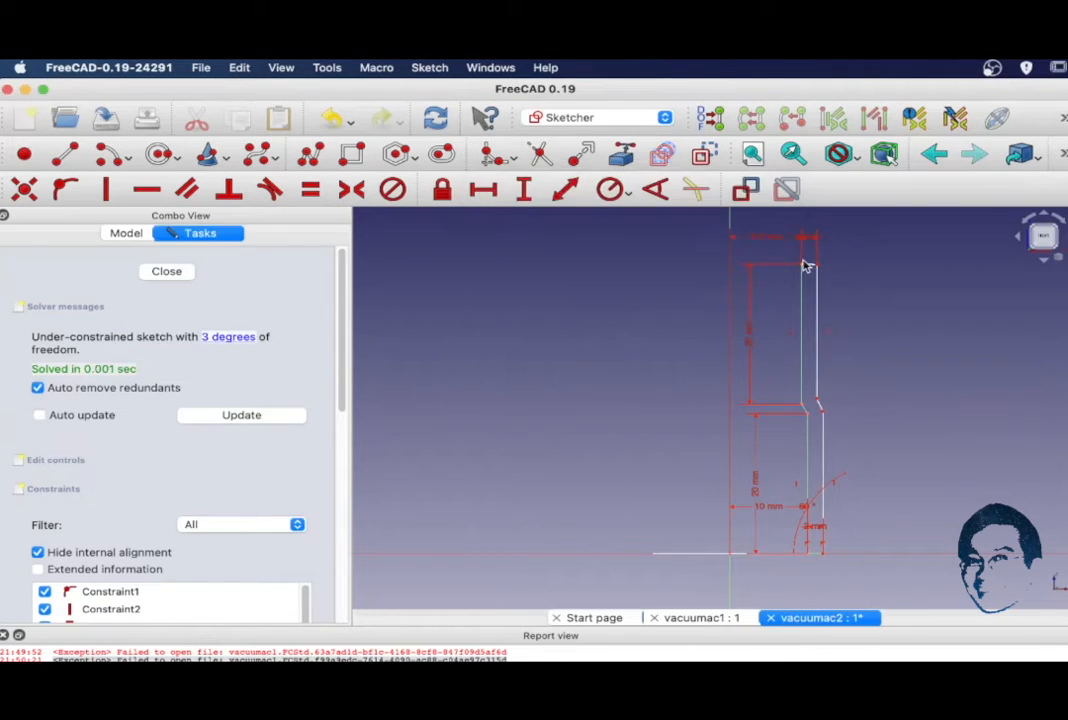
left_click(147, 191)
Step: Make the inner and outer vertical lines equal in length, for both the upper pair and the lower pair
left_click(803, 348)
left_click(817, 348)
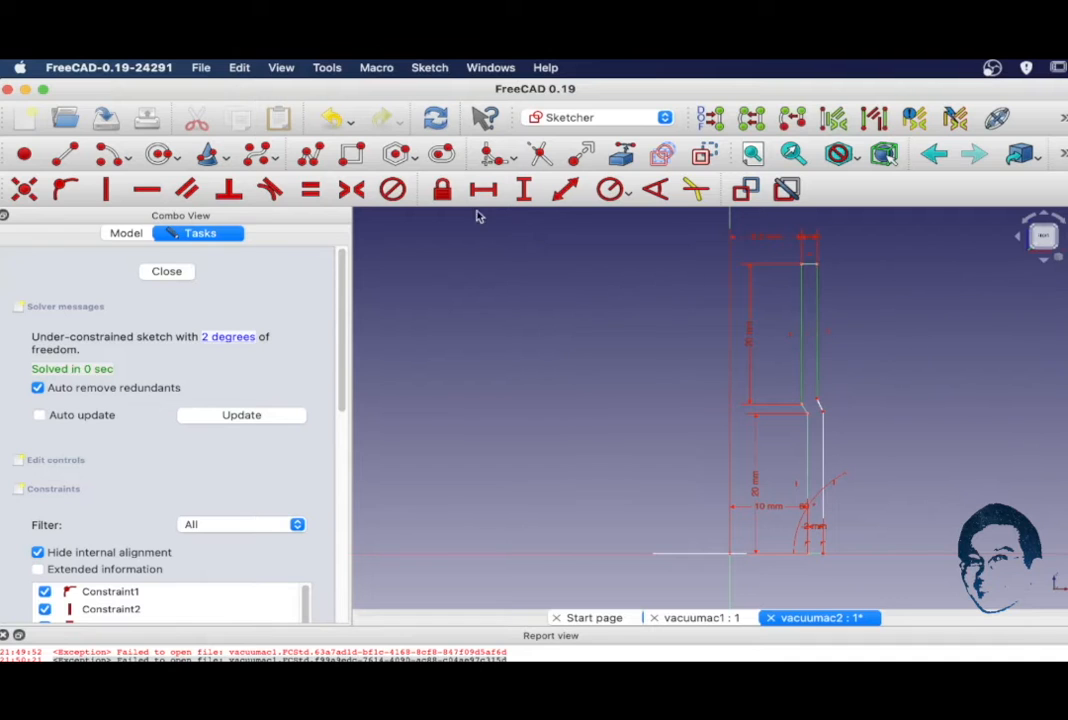
left_click(309, 190)
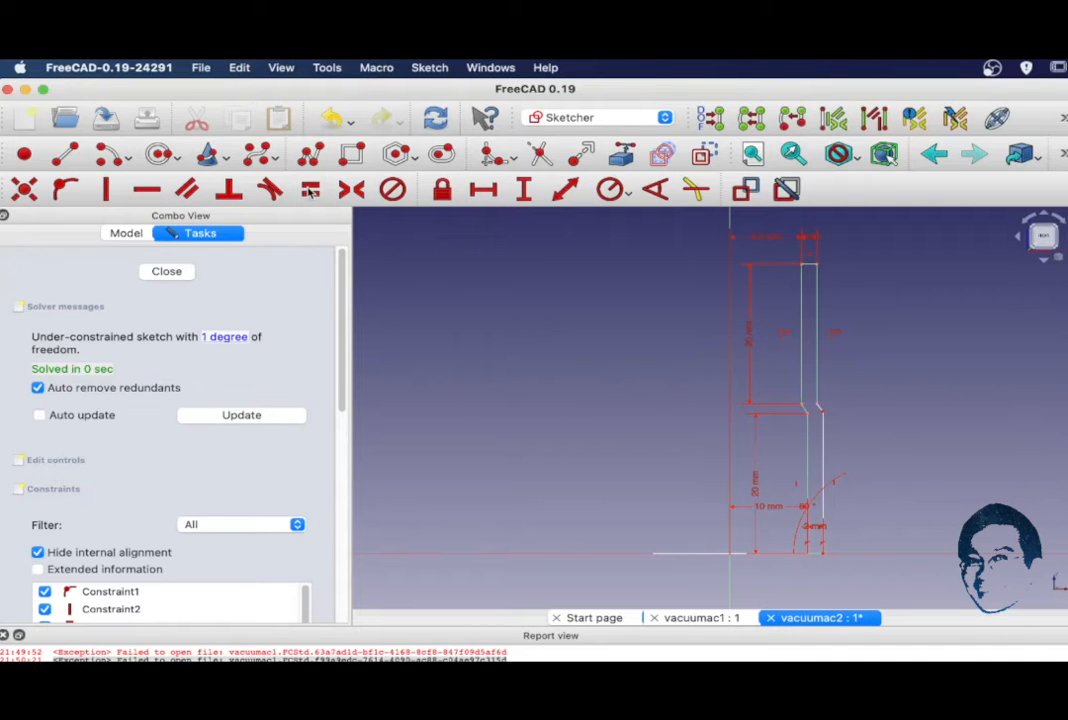
left_click(815, 471)
left_click(808, 474)
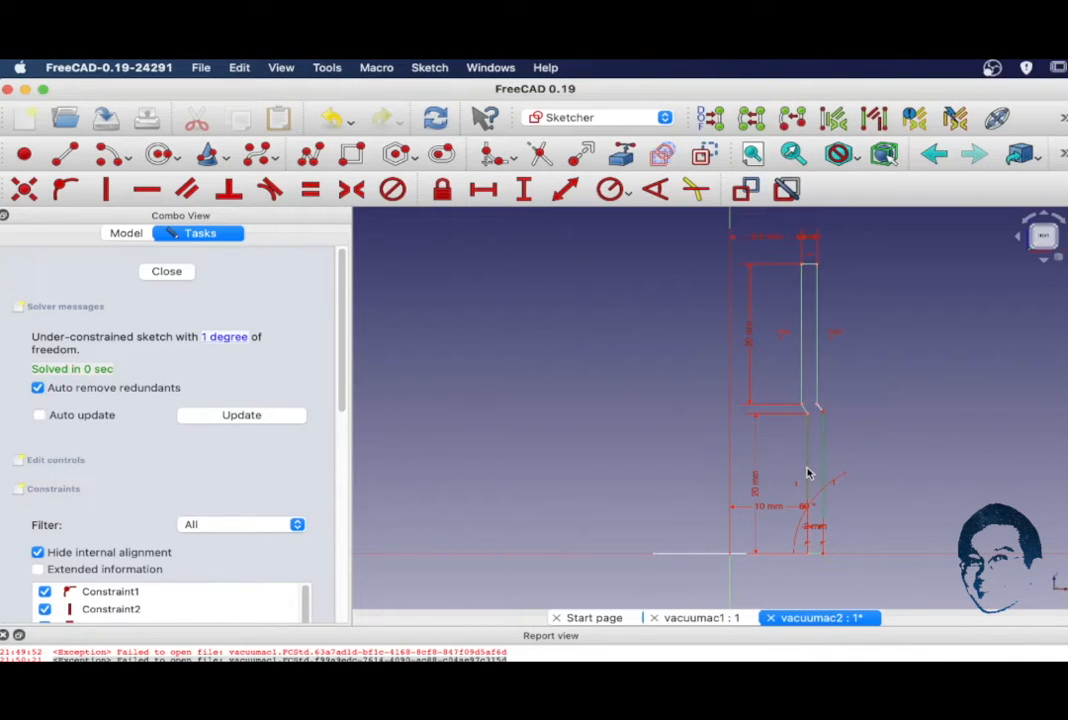
left_click(309, 190)
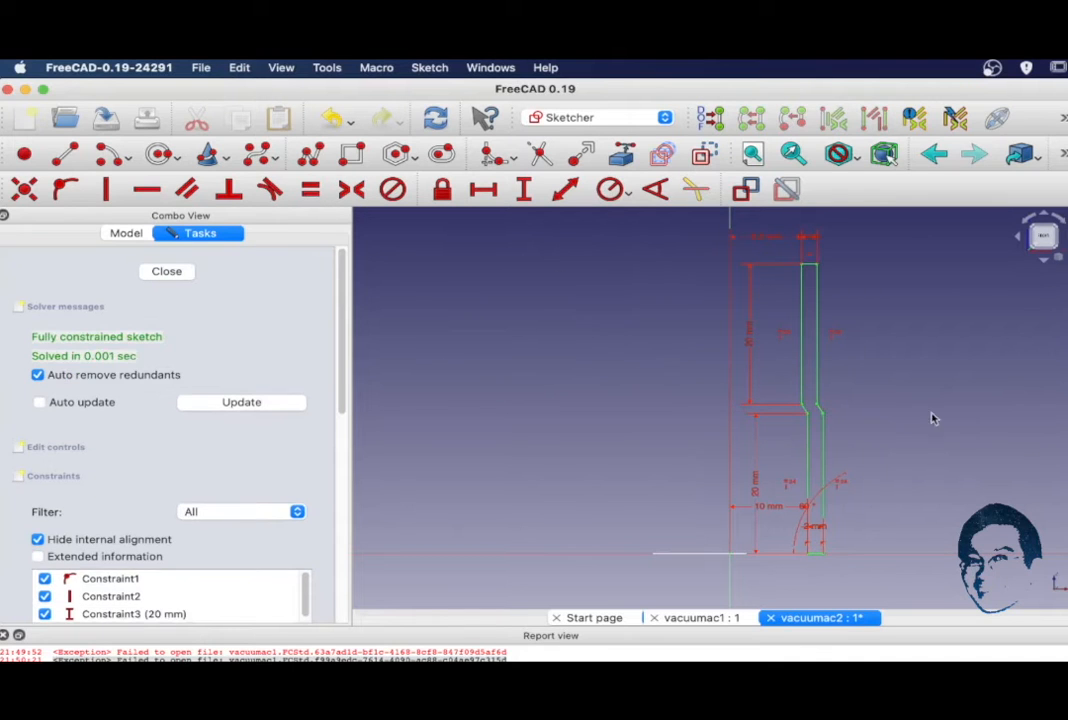
Step: Set the lower inner vertical line's horizontal distance from the origin to 10.2 mm and close the sketch
double_click(772, 512)
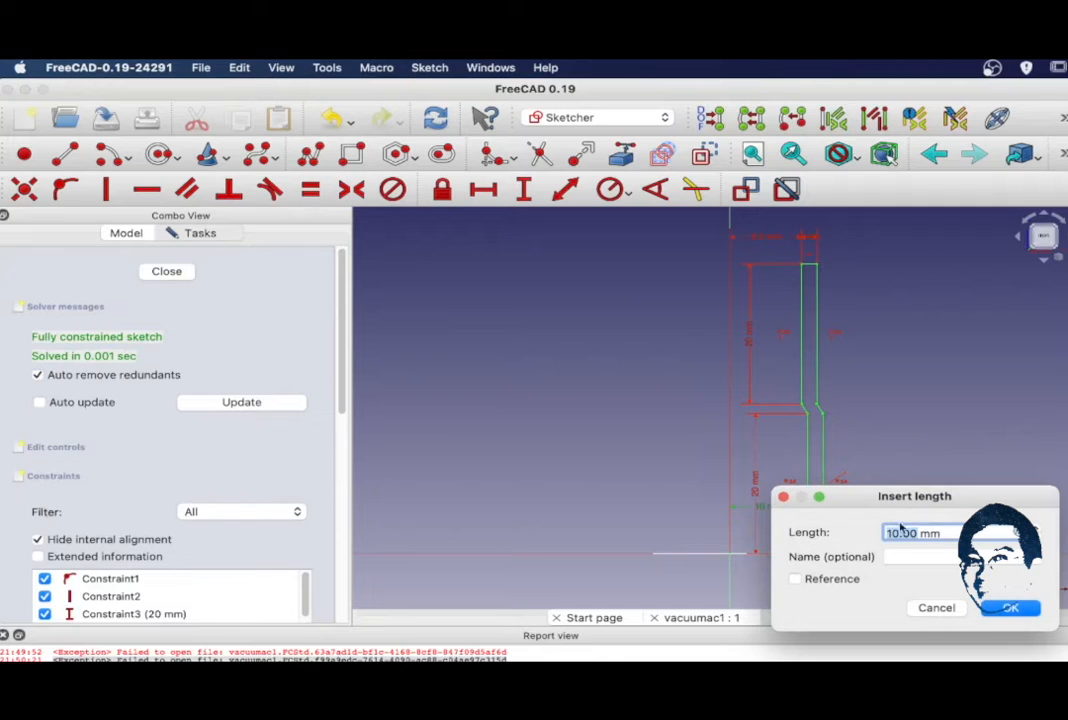
left_click(911, 533)
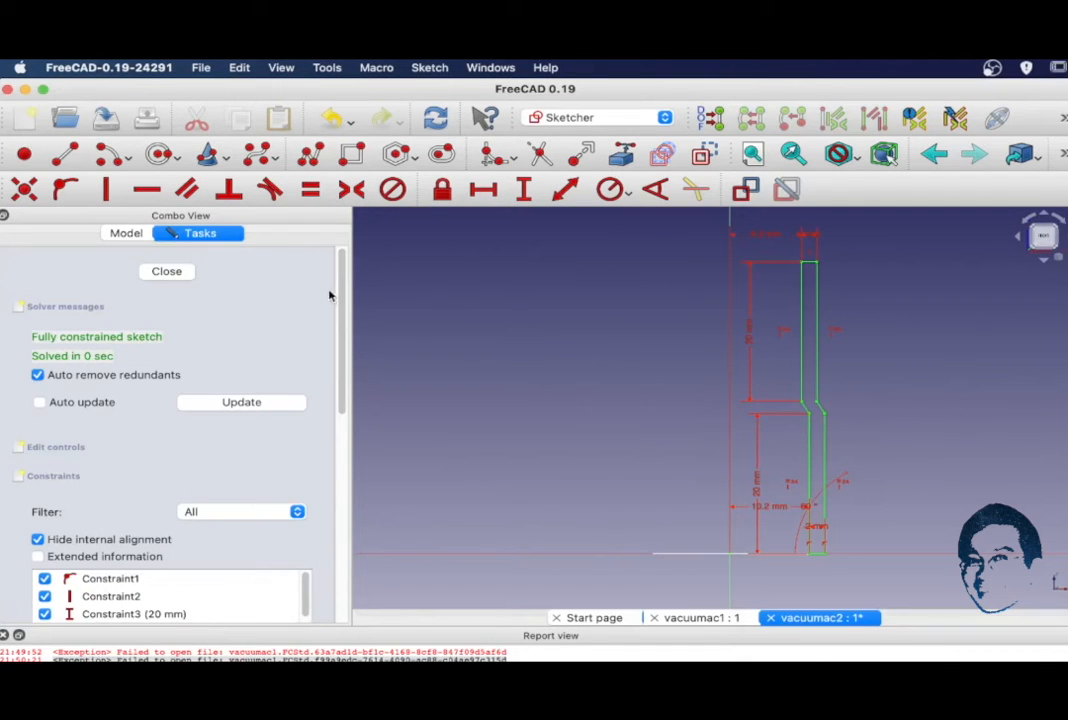
left_click(167, 271)
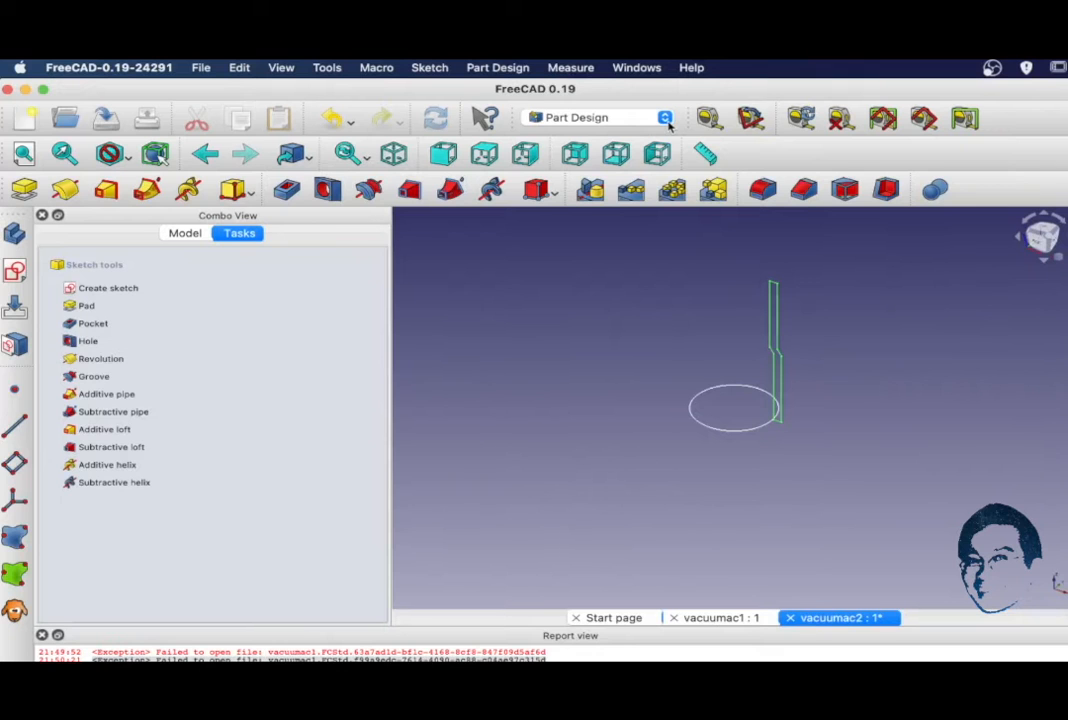
Step: In the Part workbench, sweep Sketch001 around the base circle with Create solid and Frenet enabled
left_click(570, 117)
left_click(606, 280)
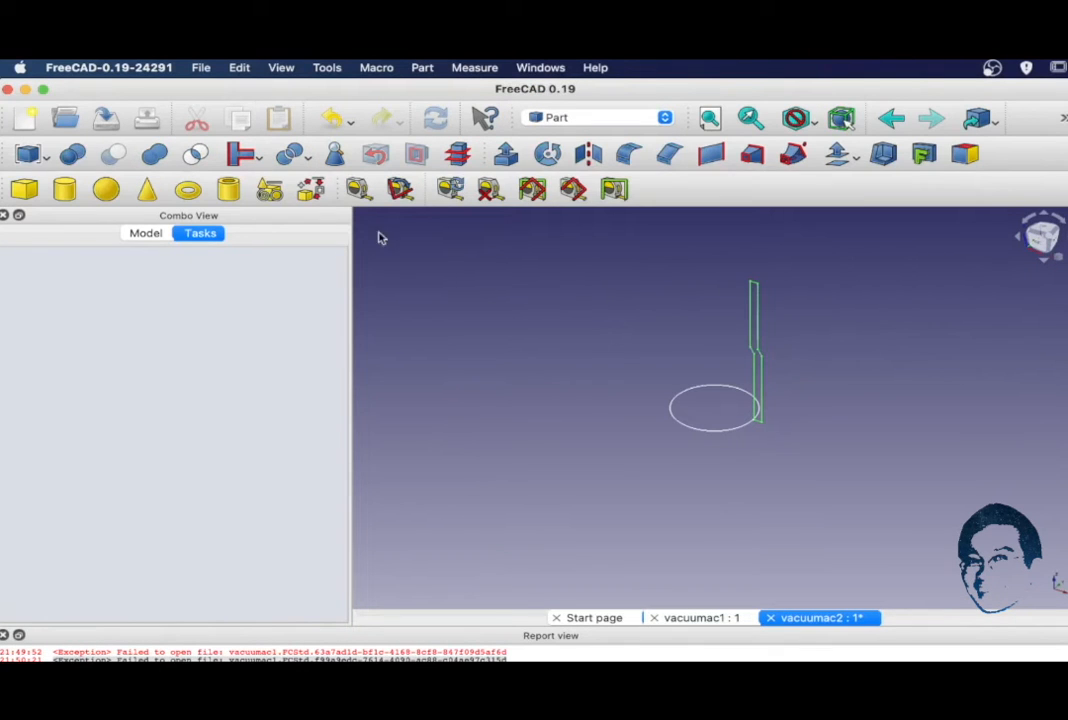
left_click(793, 155)
left_click(86, 383)
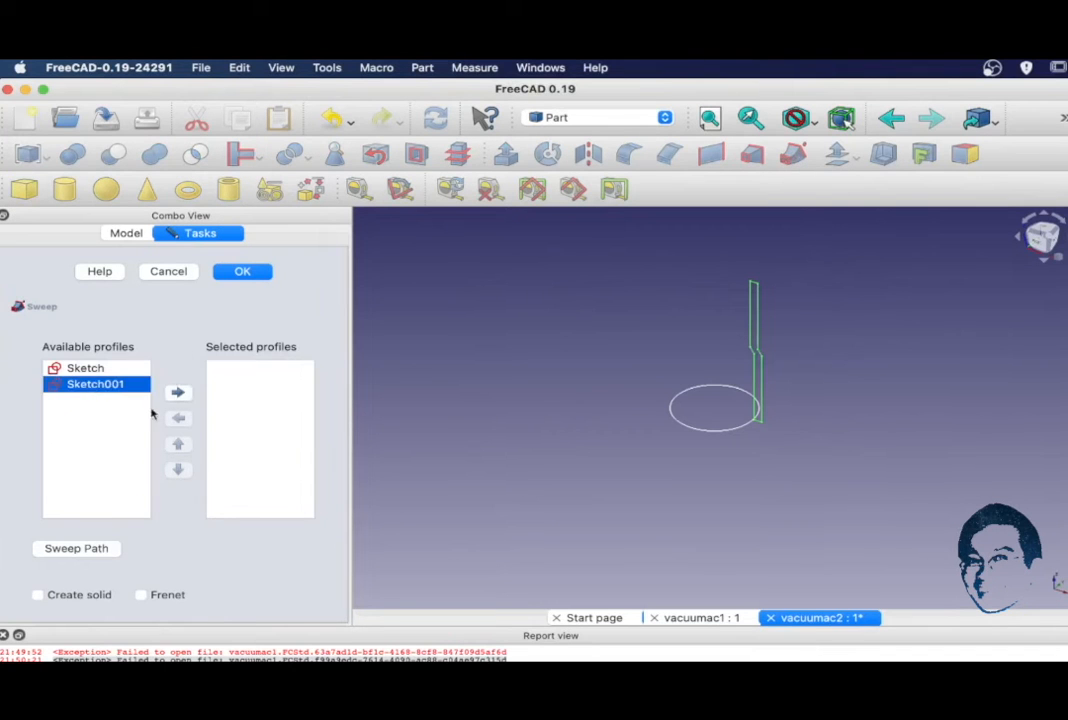
left_click(177, 393)
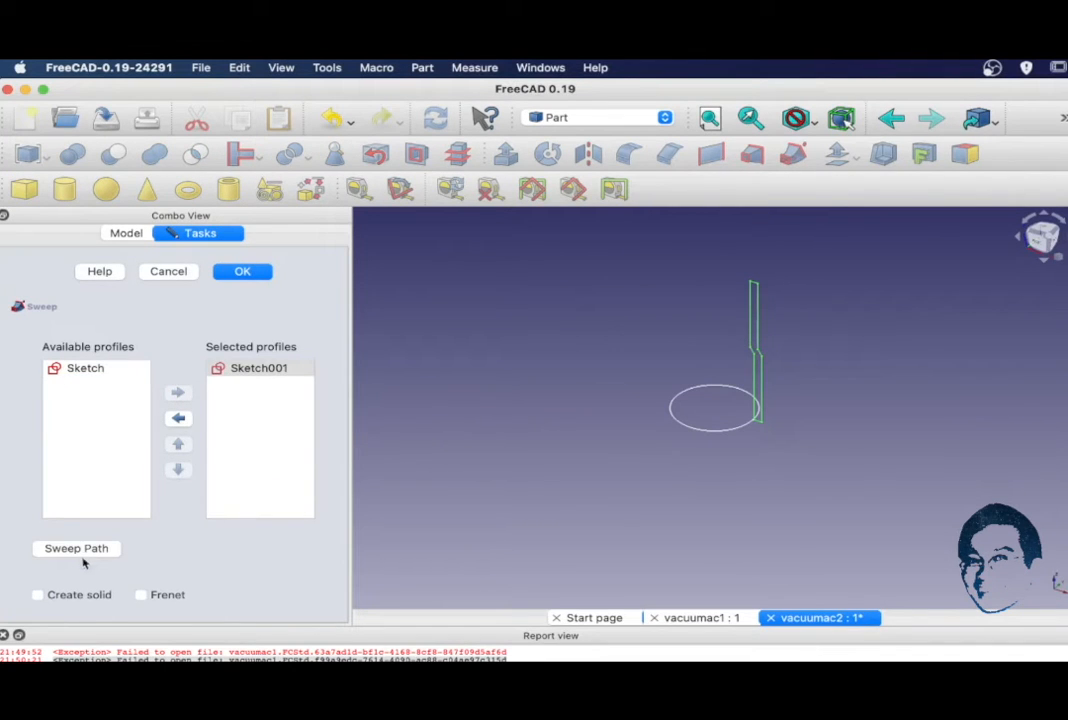
left_click(48, 596)
left_click(142, 596)
left_click(80, 549)
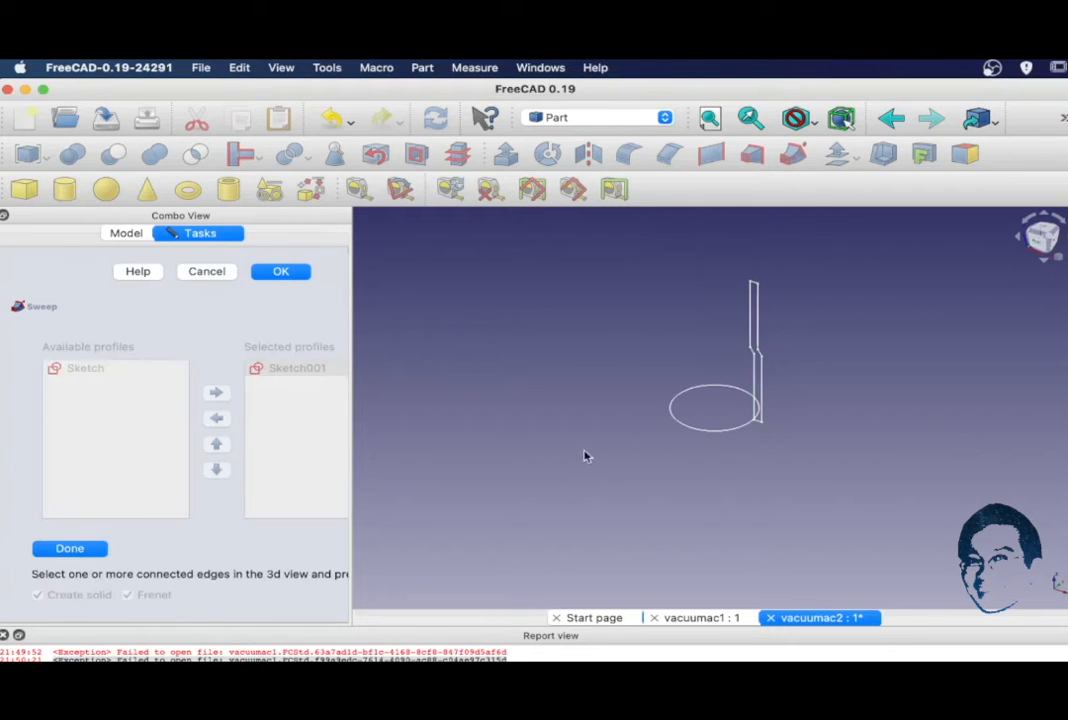
left_click(710, 433)
left_click(70, 549)
left_click(257, 272)
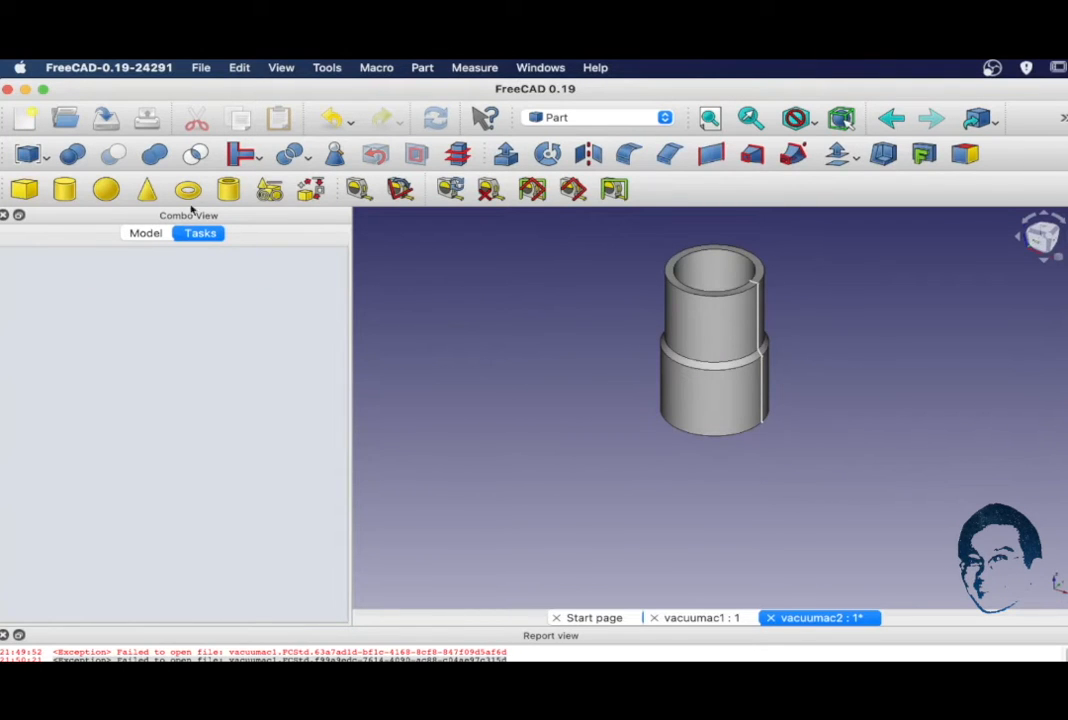
Step: Save the document and export the Sweep as an STL mesh named vacuumac2 in the Freecad folder
left_click(110, 121)
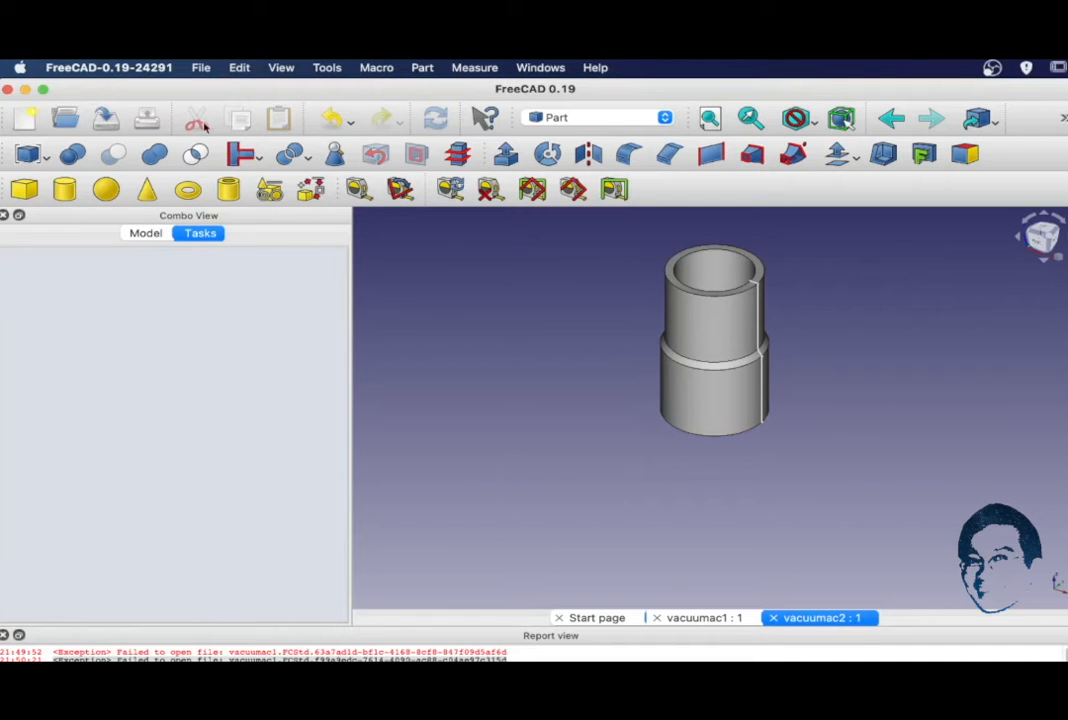
left_click(145, 233)
left_click(80, 379)
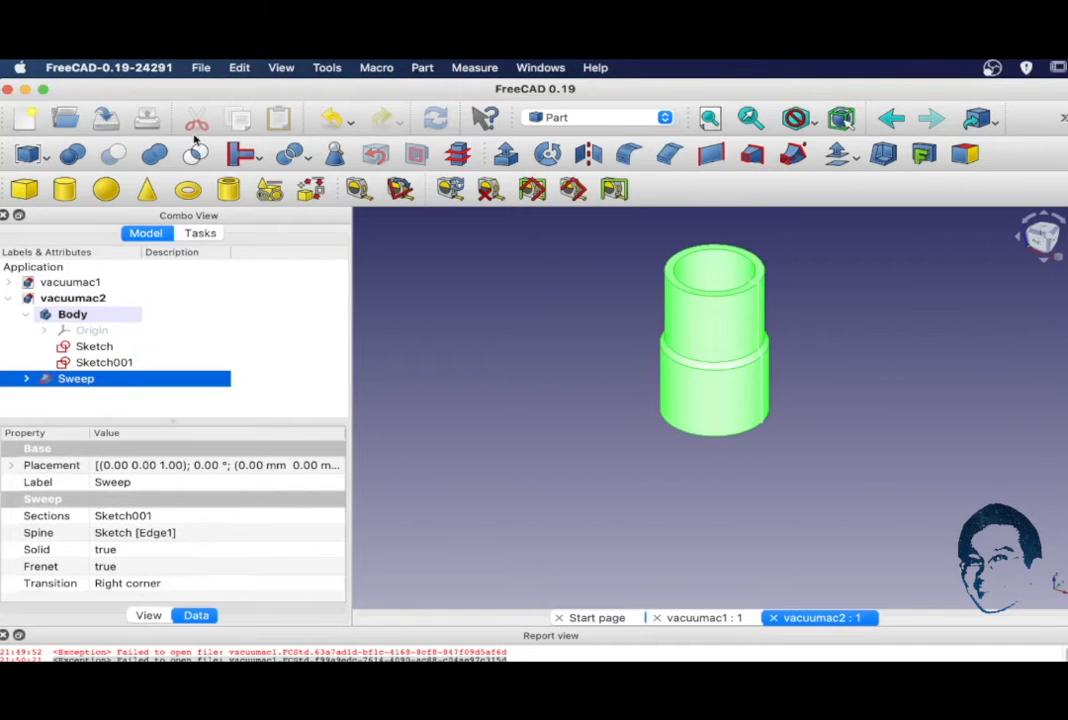
left_click(203, 68)
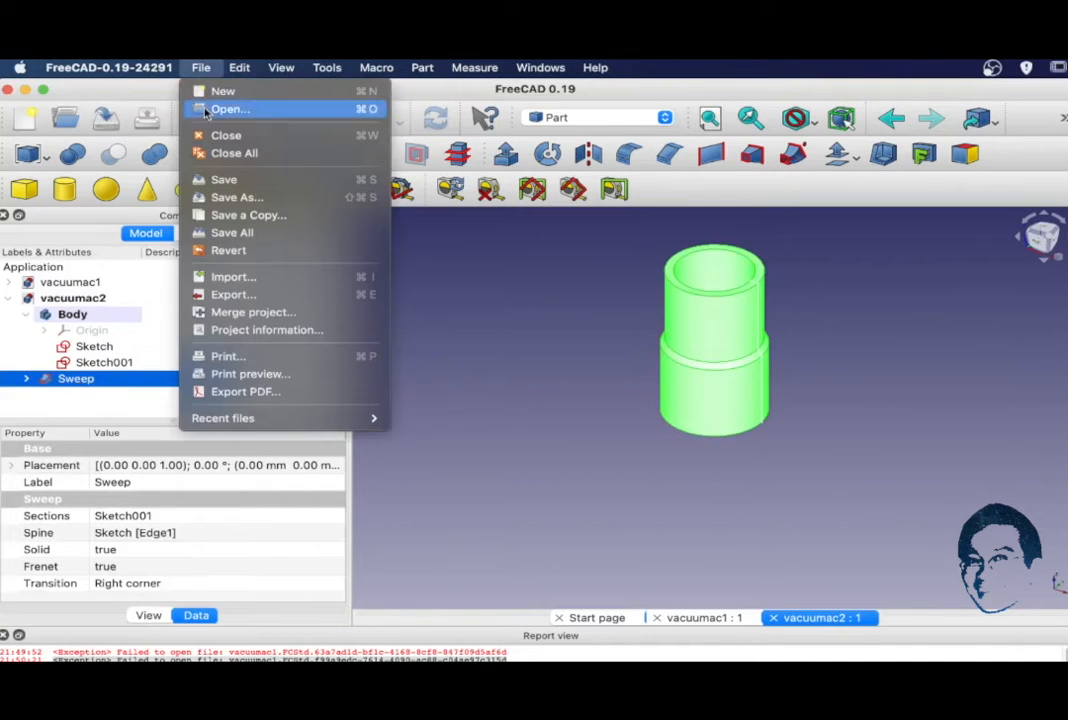
left_click(227, 296)
left_click(655, 232)
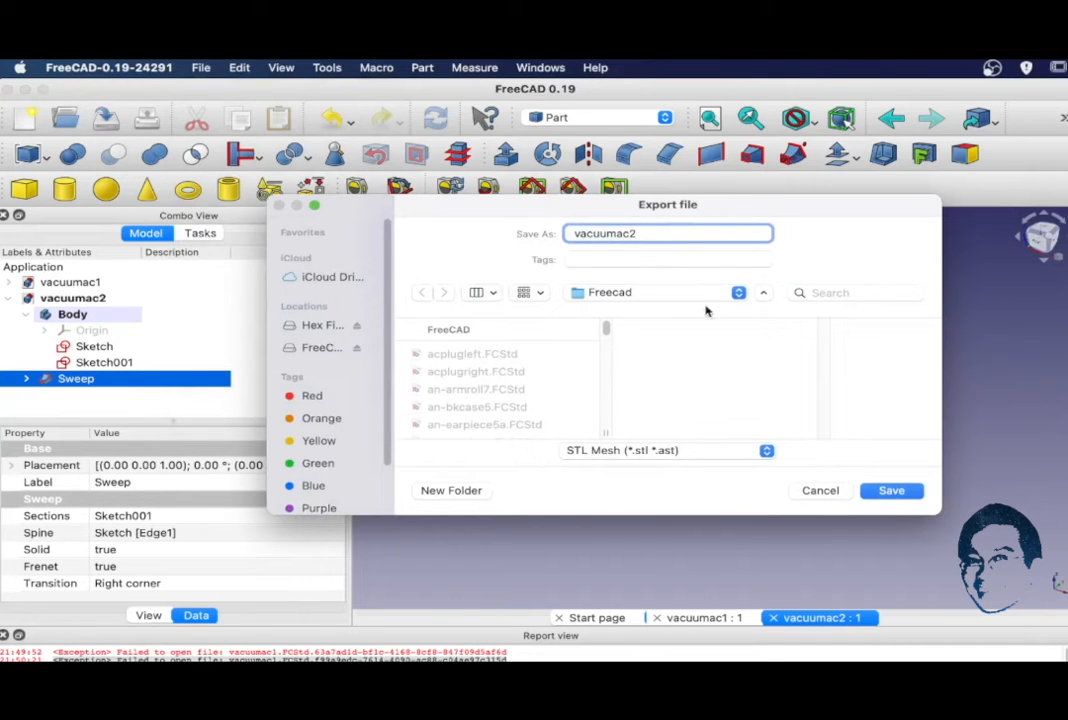
left_click(891, 491)
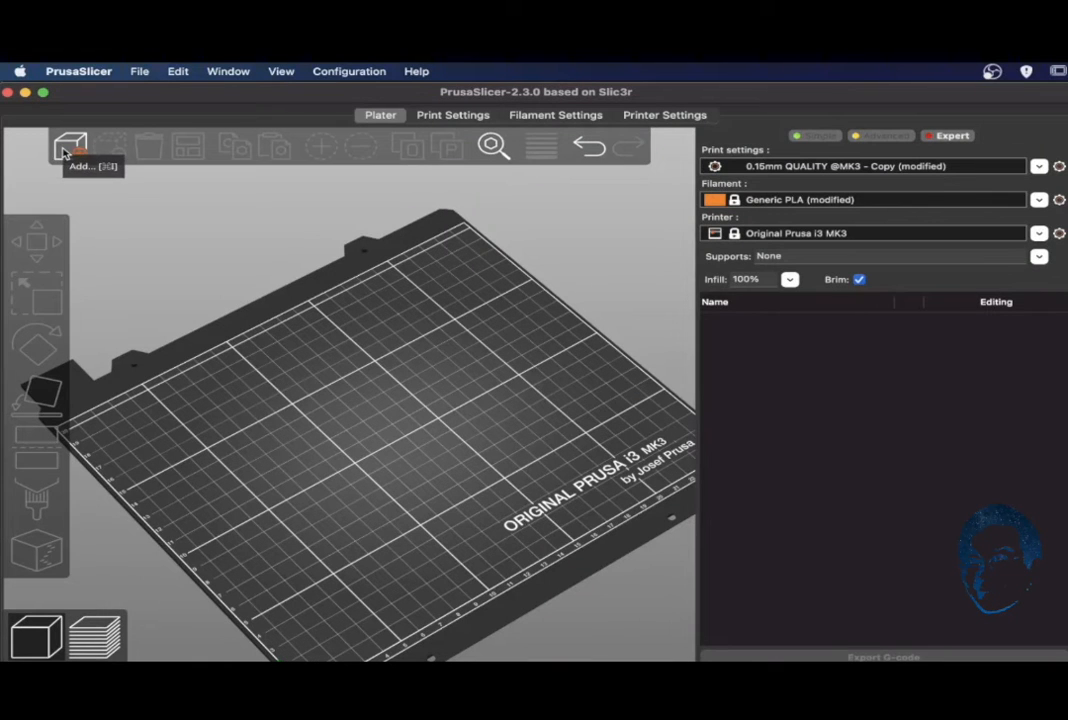
Step: Switch to PrusaSlicer and add vacuumac1.stl and vacuumac2.stl together to the print bed
left_click(66, 148)
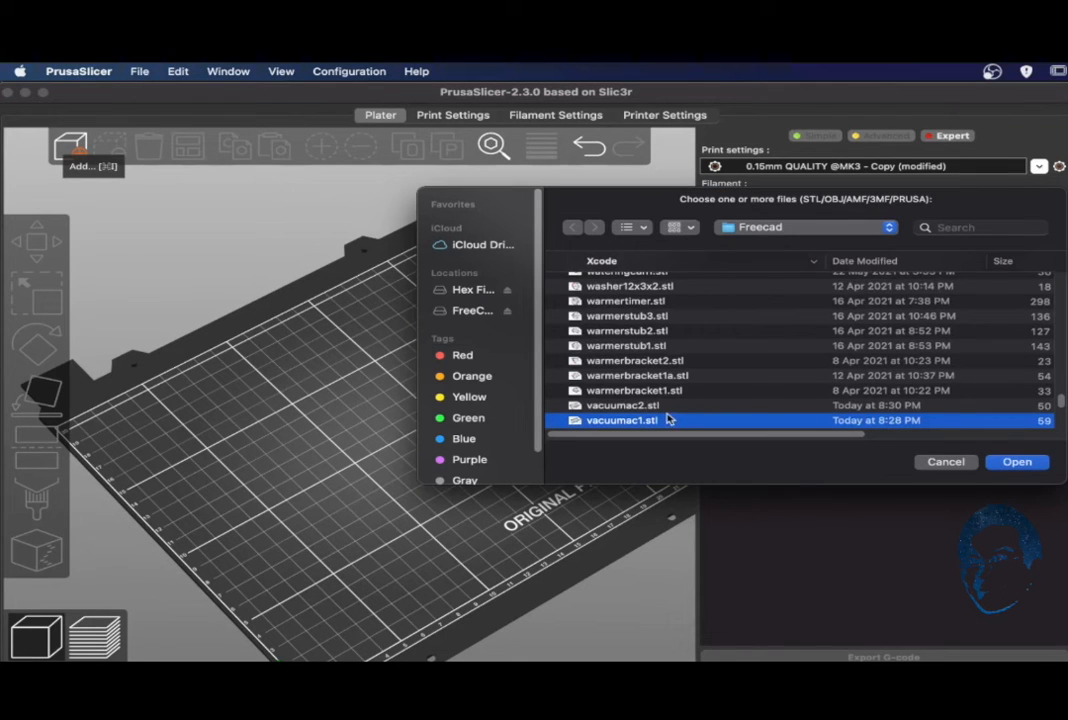
left_click(660, 406, "shift")
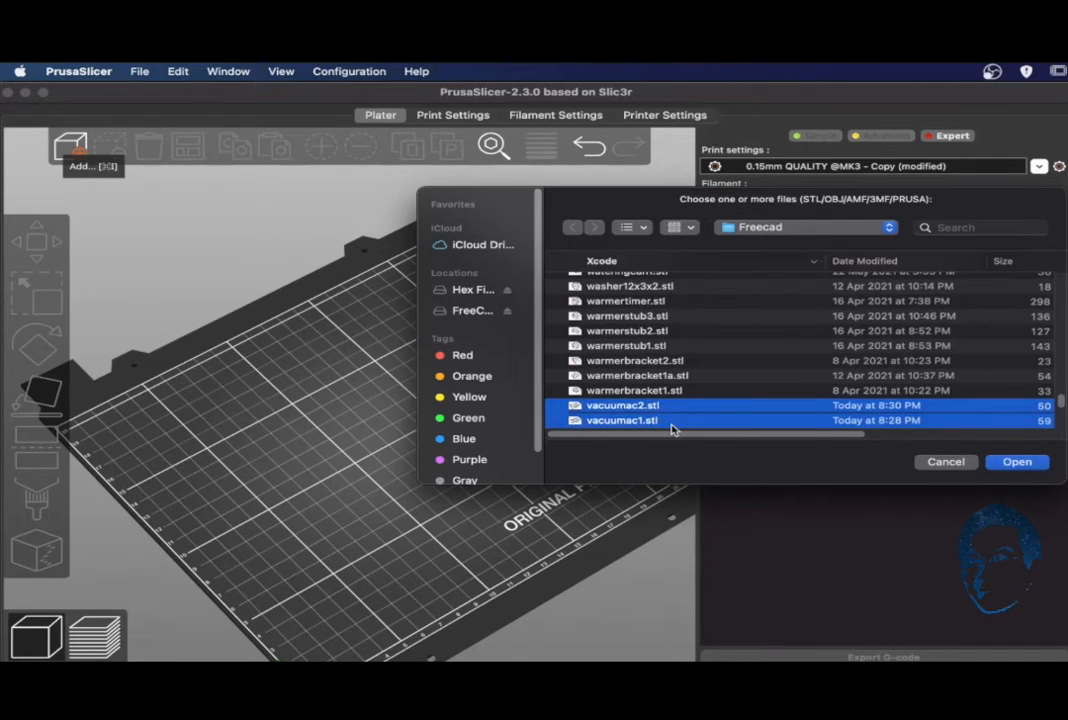
left_click(1025, 464)
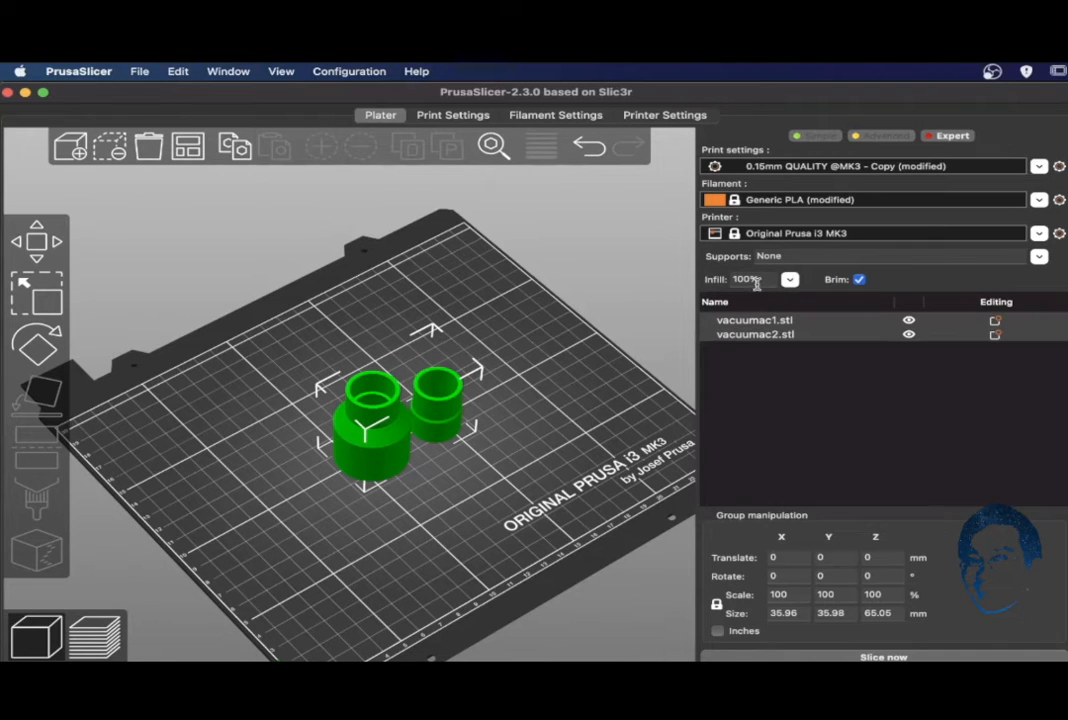
Step: Set the infill to 100% and slice both adapters
left_click(789, 280)
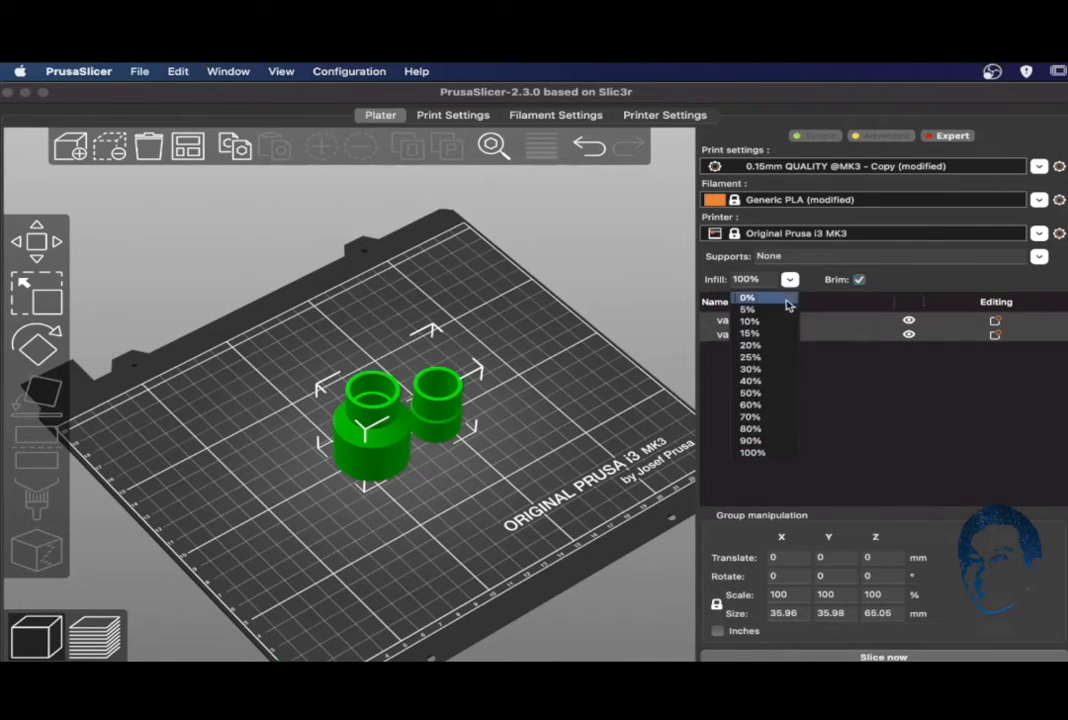
left_click(757, 453)
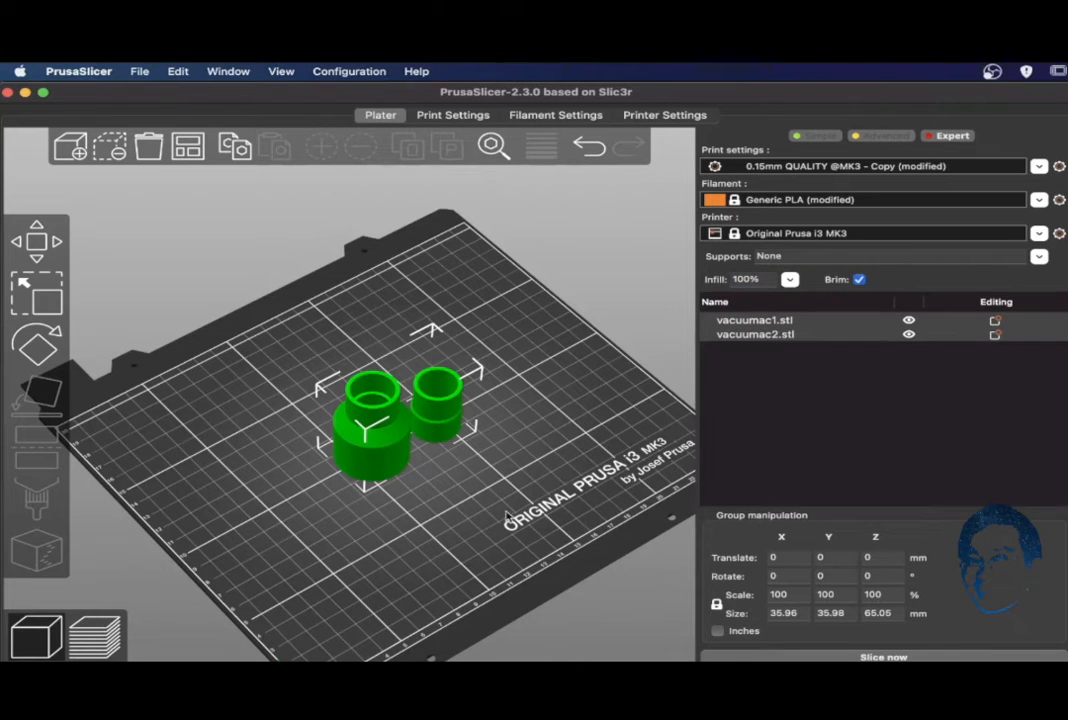
left_click(903, 658)
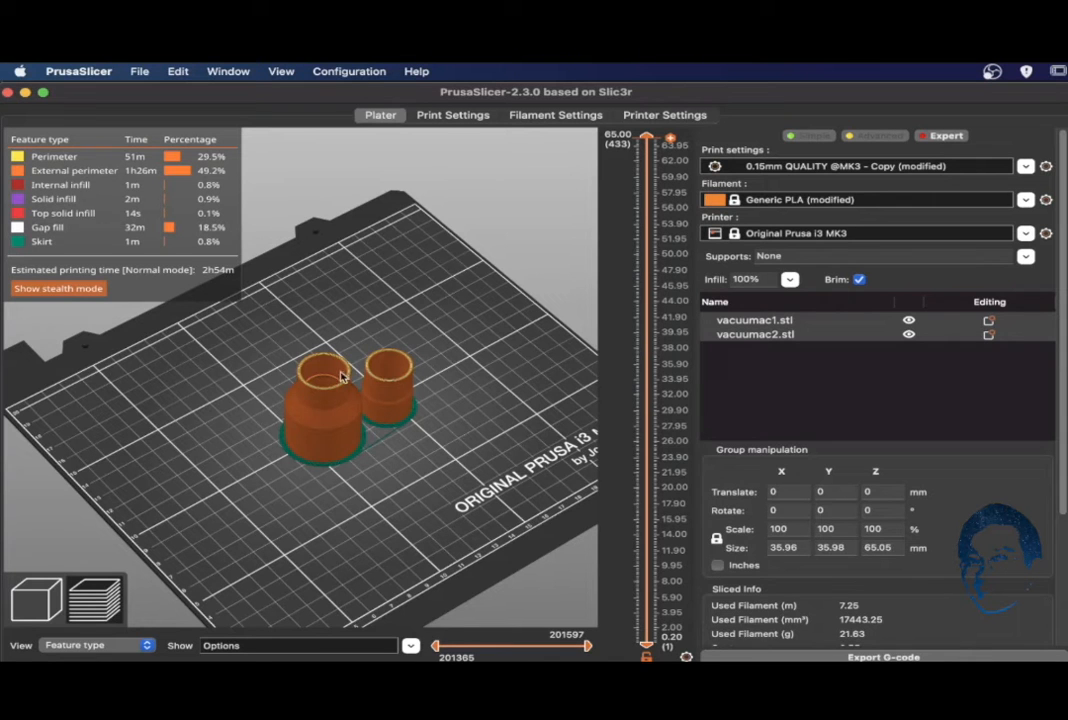
Step: Review the sliced layers of both adapters and export the G-code to the Freecad folder under the suggested file name
scroll(340, 378, "up", 5)
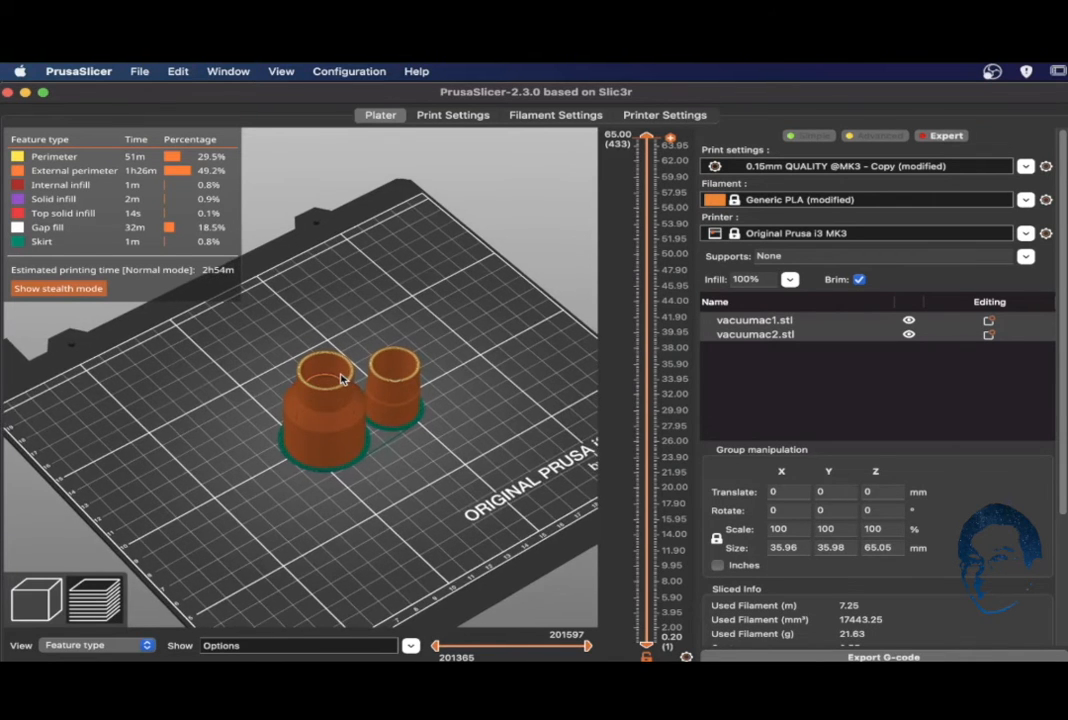
left_click_drag(345, 378, 450, 460)
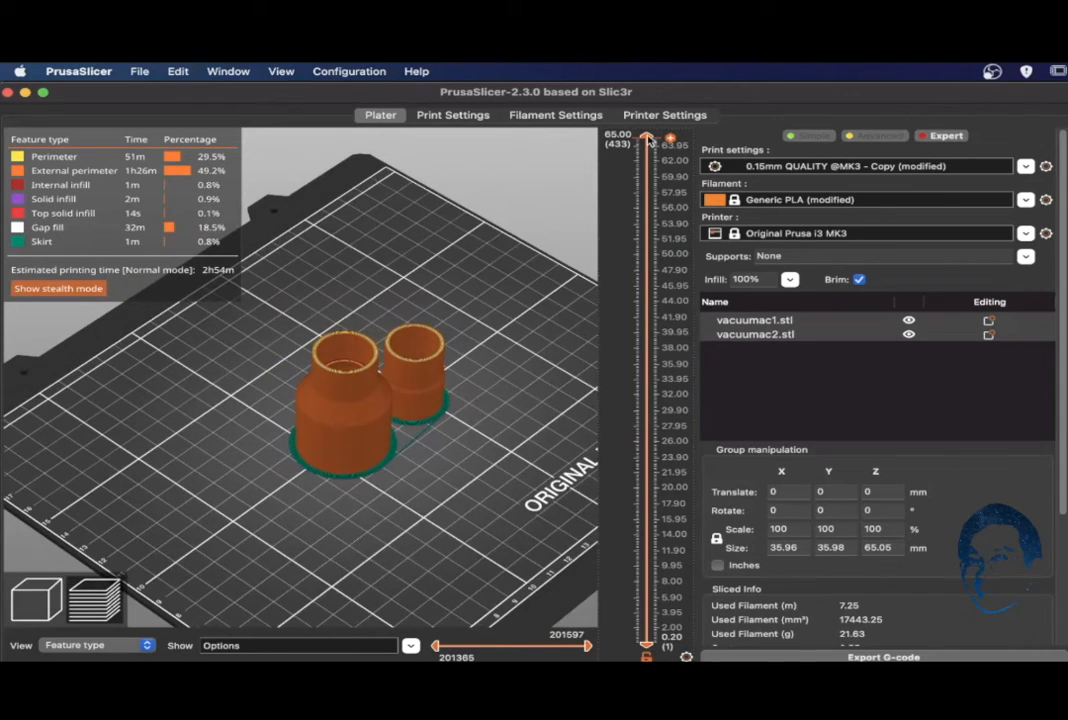
mouse_move(648, 140)
left_mouse_down()
mouse_move(632, 346)
mouse_move(632, 612)
mouse_move(645, 485)
mouse_move(646, 138)
left_mouse_up()
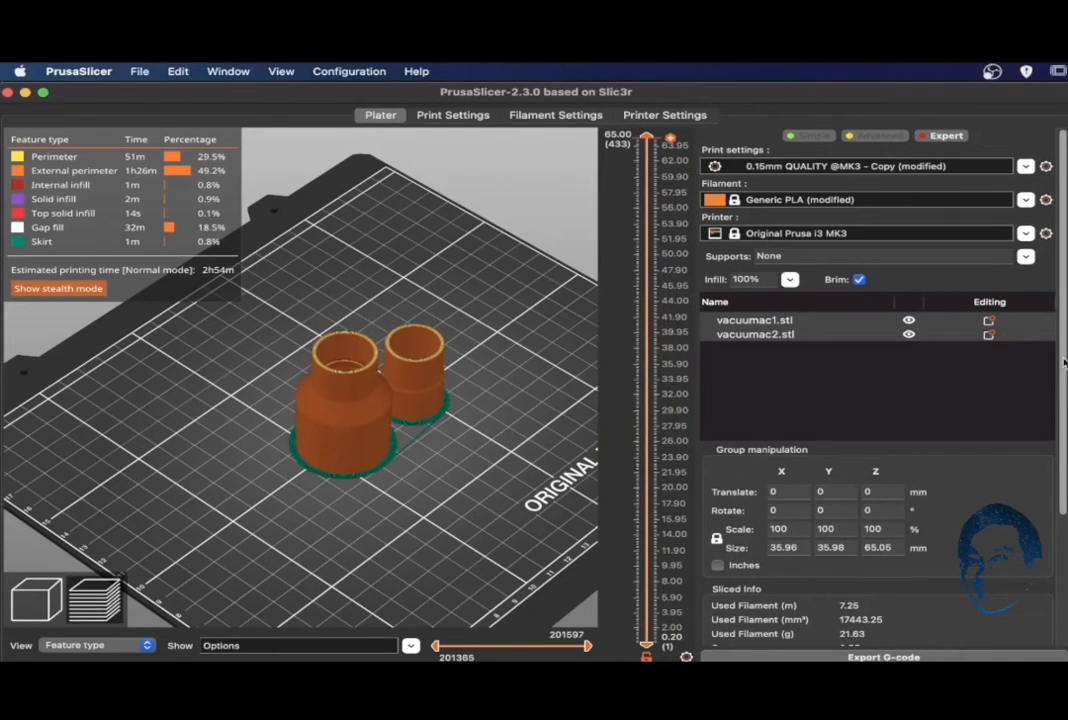
scroll(880, 450, "down", 5)
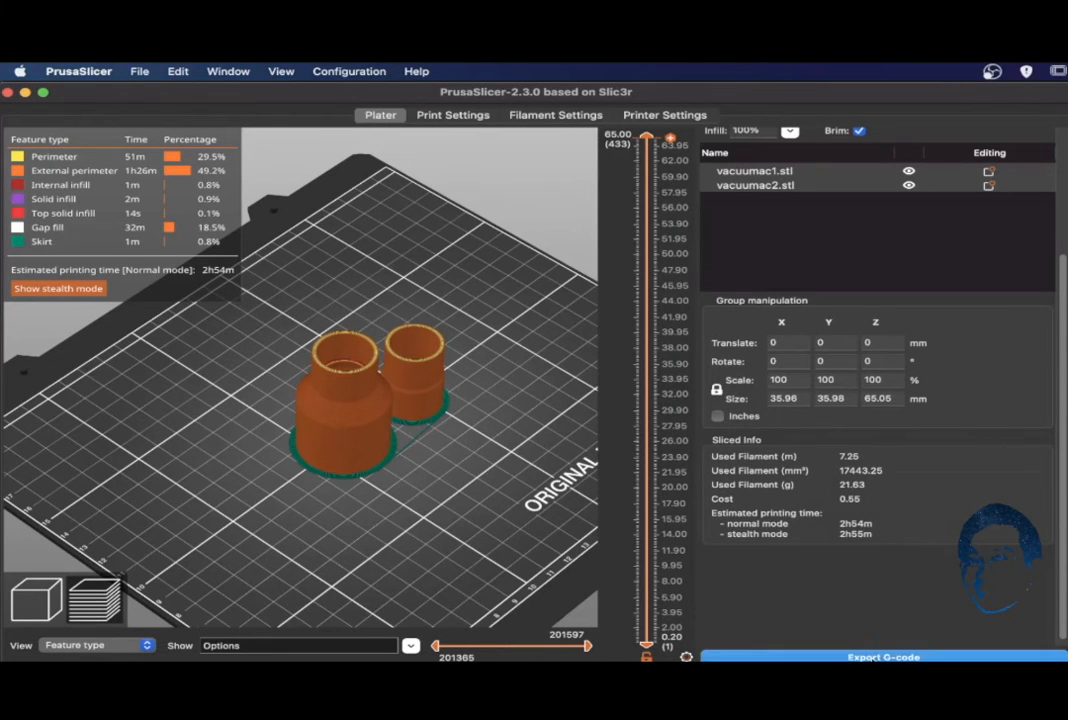
left_click(883, 657)
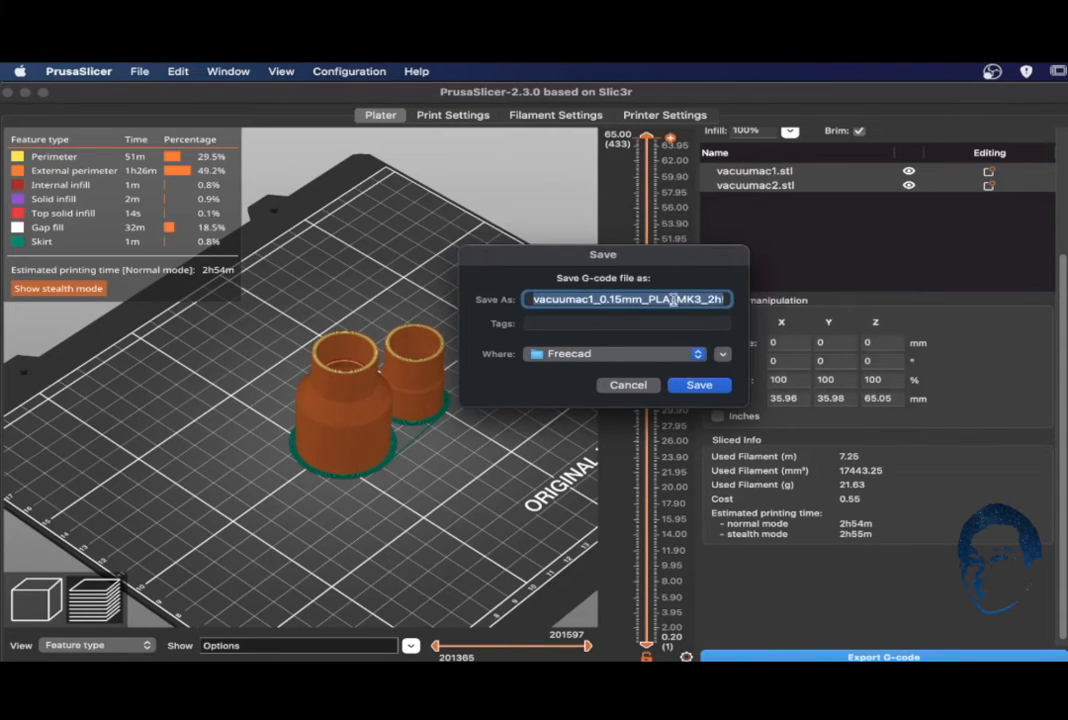
left_click(698, 386)
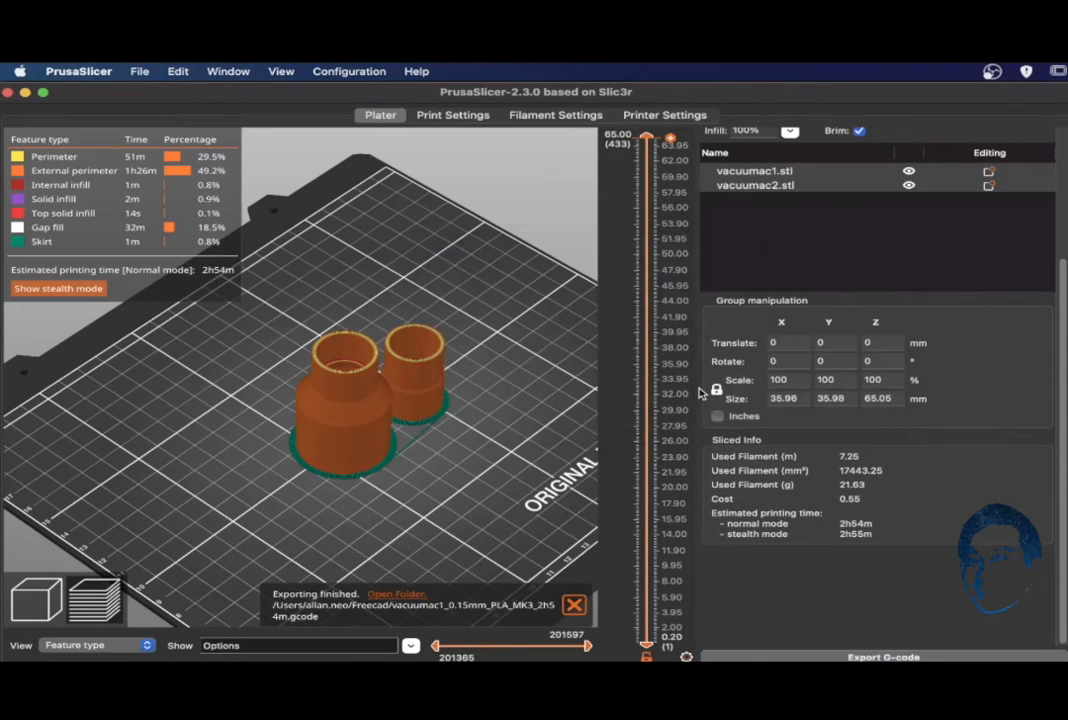